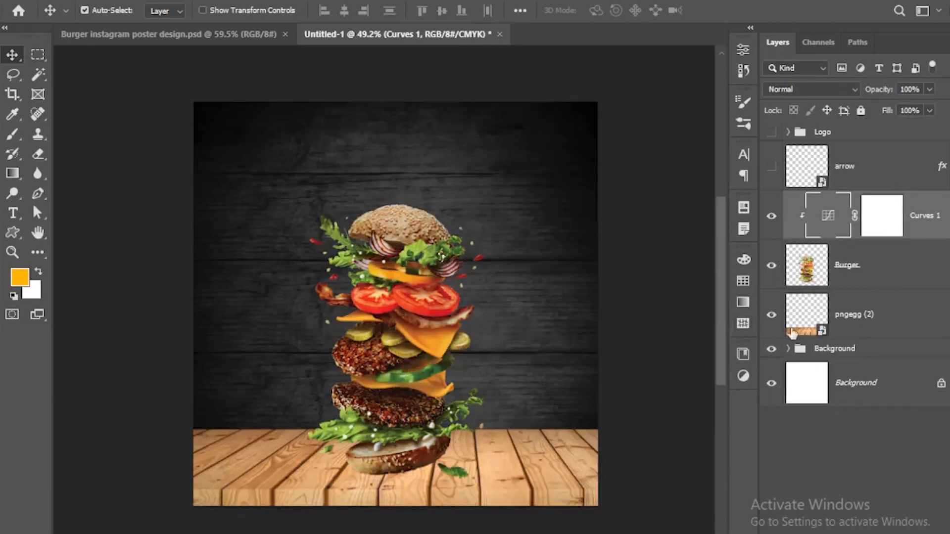
# - Move the Burger layer slightly up above the wooden table
pyautogui.click(874, 280)
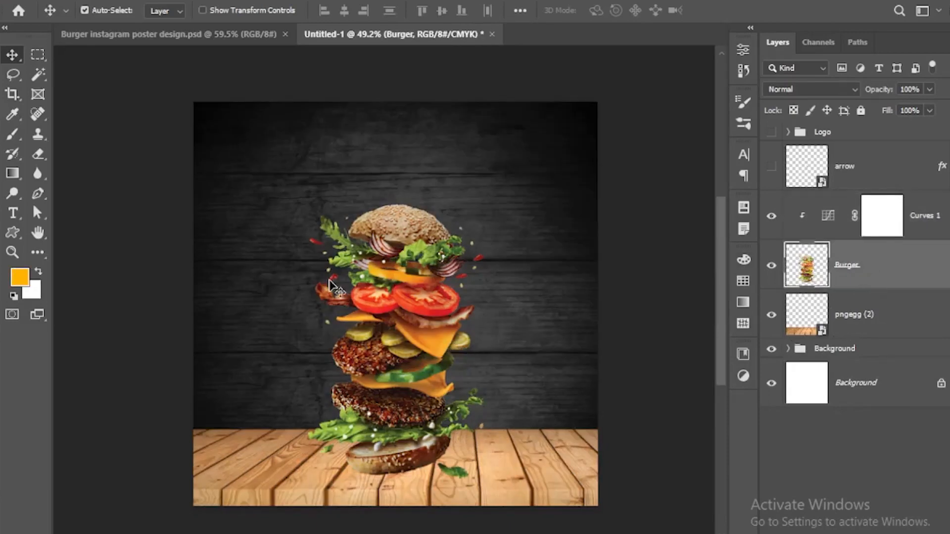
pyautogui.moveTo(399, 320); pyautogui.dragTo(399, 308)
pyautogui.click(513, 465)
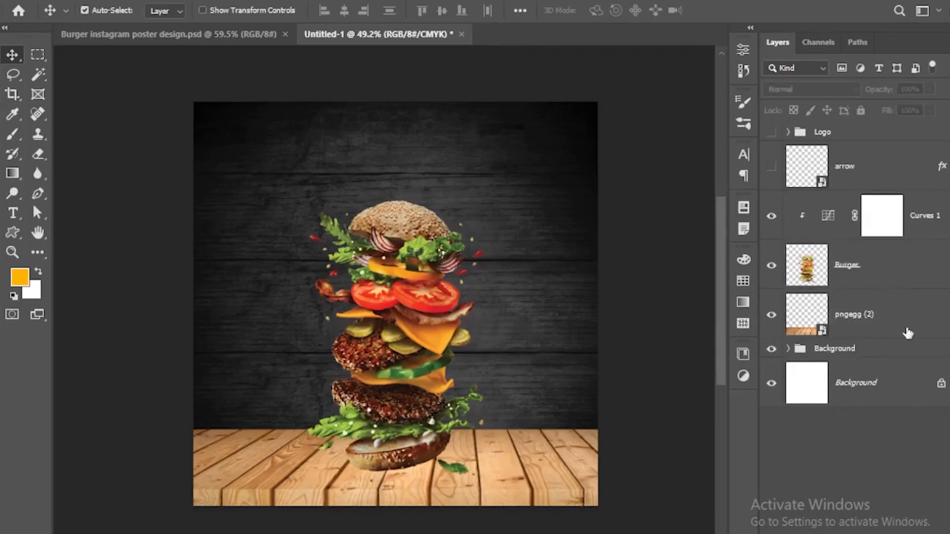
# - Create a new layer directly above the pngegg (2) table layer and resize the soft brush to 760 px
pyautogui.click(909, 533)
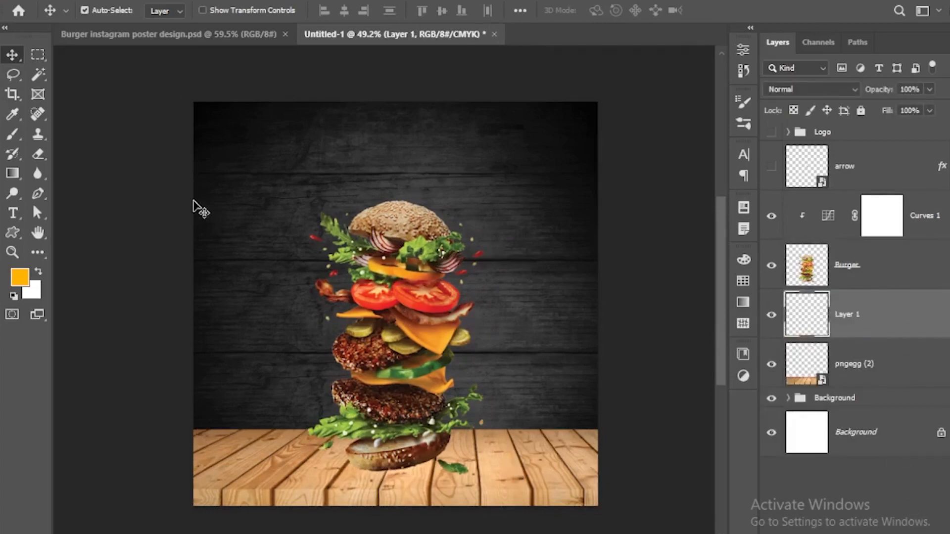
pyautogui.press('b')
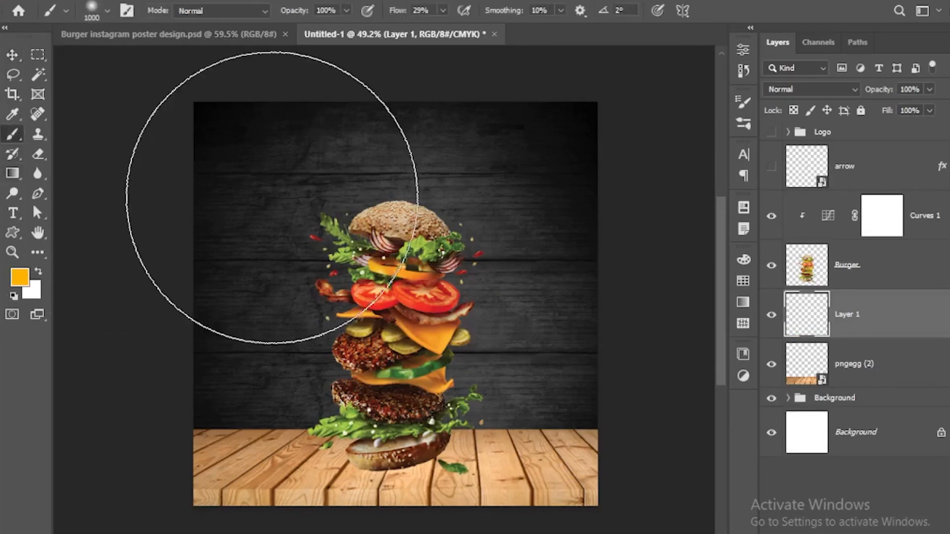
pyautogui.moveTo(345, 231)
pyautogui.mouseDown()
pyautogui.moveTo(375, 235)
pyautogui.moveTo(308, 218)
pyautogui.moveTo(321, 156)
pyautogui.mouseUp()
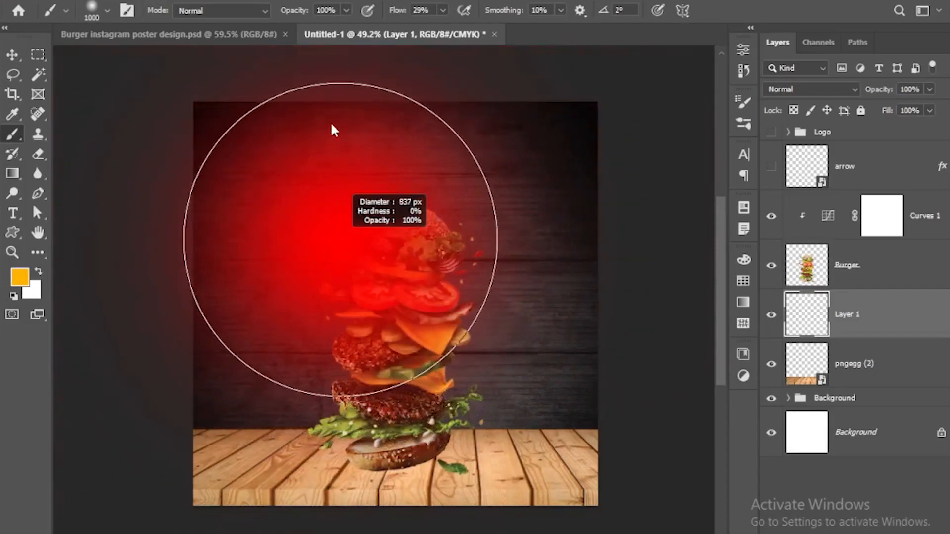
pyautogui.moveTo(330, 122); pyautogui.dragTo(329, 118)
pyautogui.moveTo(391, 262)
pyautogui.mouseDown()
pyautogui.moveTo(403, 266)
pyautogui.moveTo(376, 254)
pyautogui.moveTo(341, 203)
pyautogui.mouseUp()
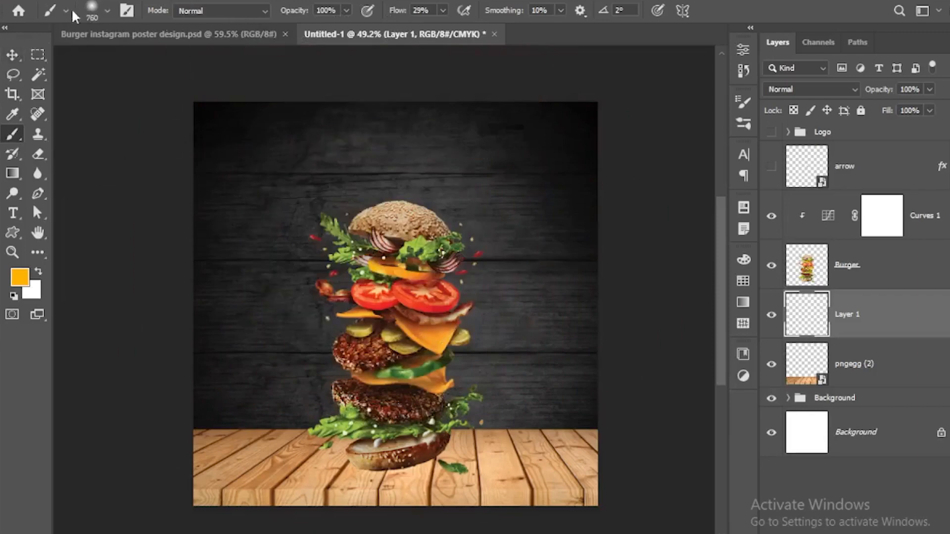
# - Flatten the brush tip into a thin horizontal ellipse, keeping its size at 760 px and hardness at 0%
pyautogui.click(102, 7)
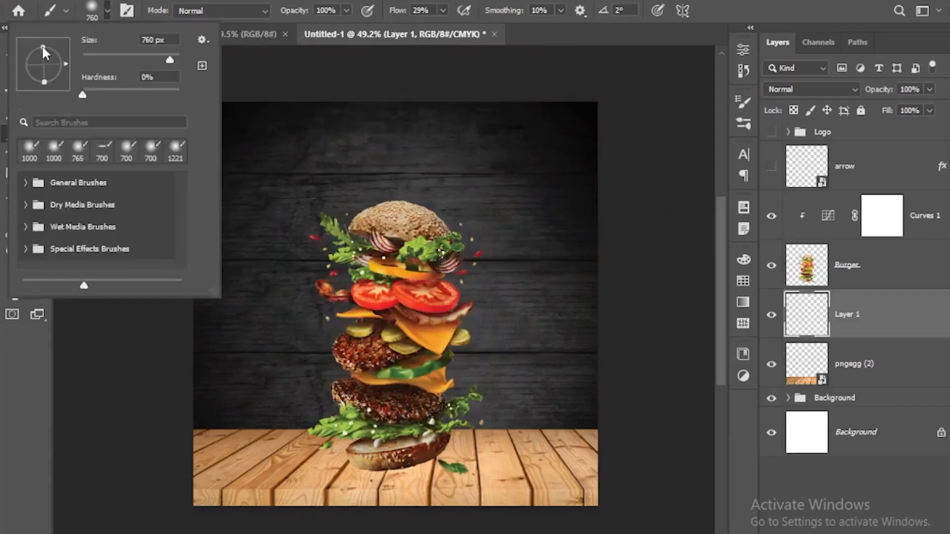
pyautogui.moveTo(41, 45); pyautogui.dragTo(45, 57)
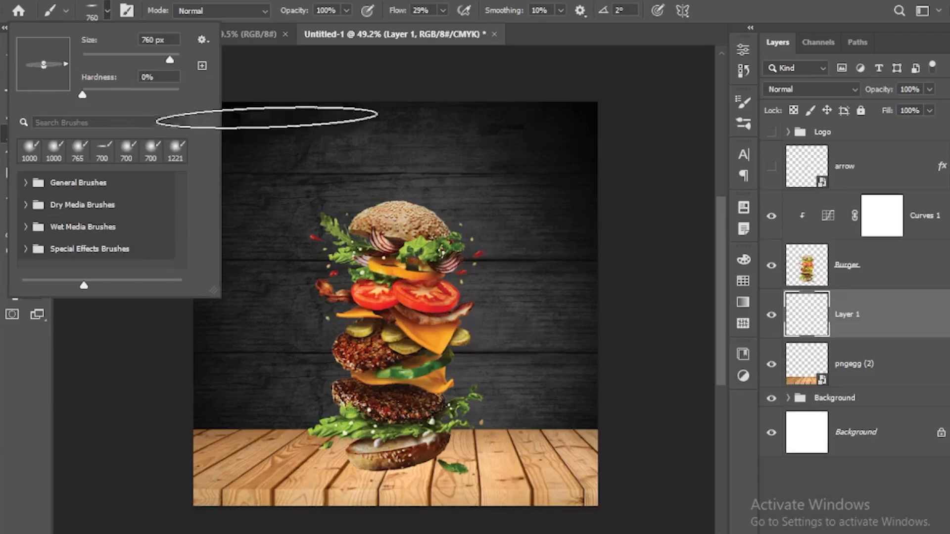
pyautogui.click(709, 11)
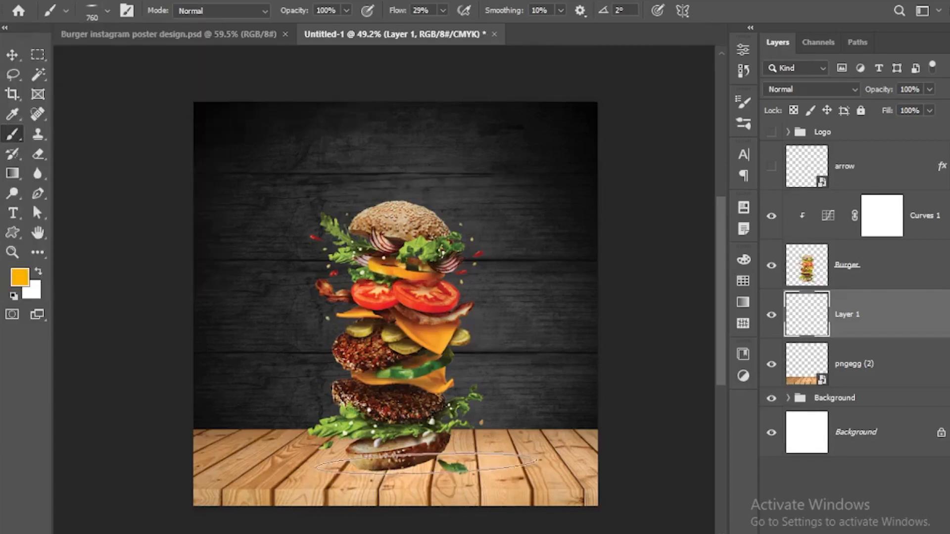
# - Paint a soft black shadow on the table under the bottom bun with the brush flow set to 50%
pyautogui.scroll(2, 394, 463)
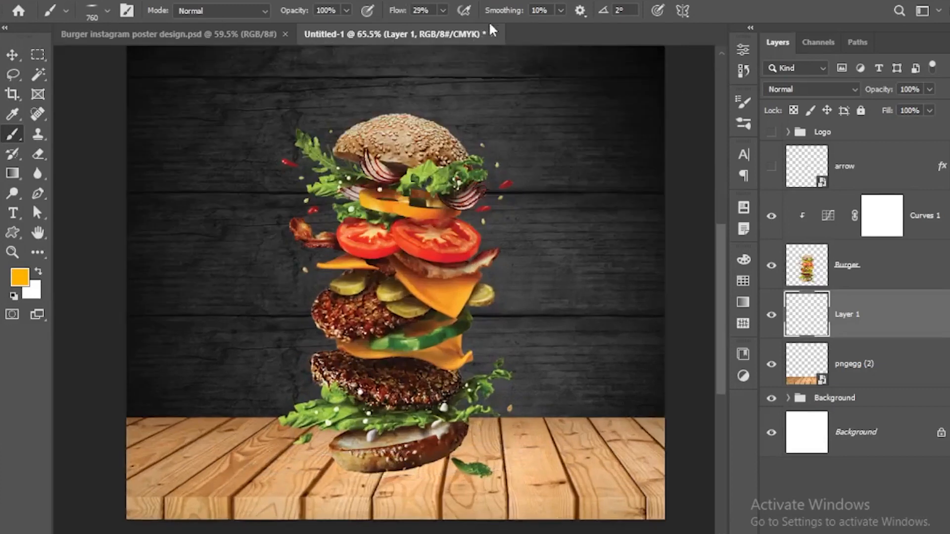
pyautogui.moveTo(394, 16); pyautogui.dragTo(409, 23)
pyautogui.press('d')
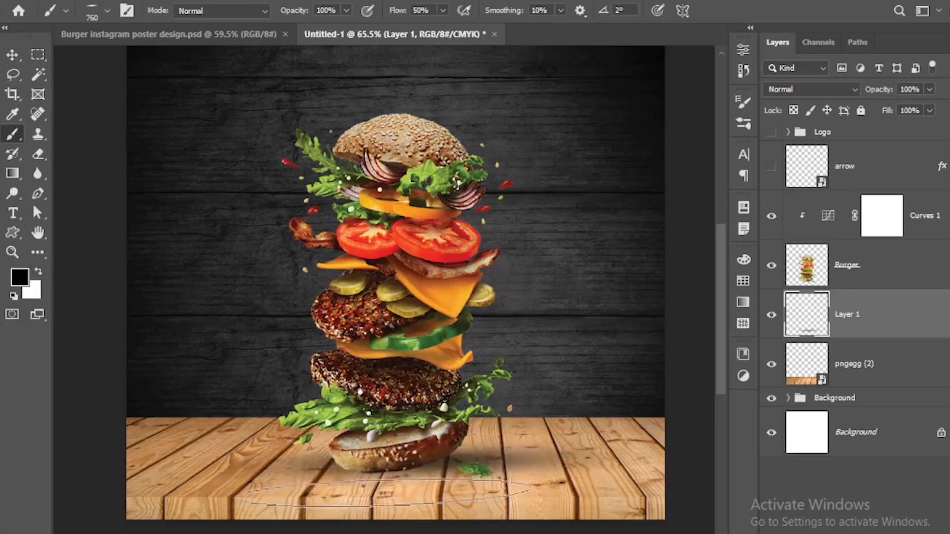
pyautogui.click(398, 461)
pyautogui.click(397, 470)
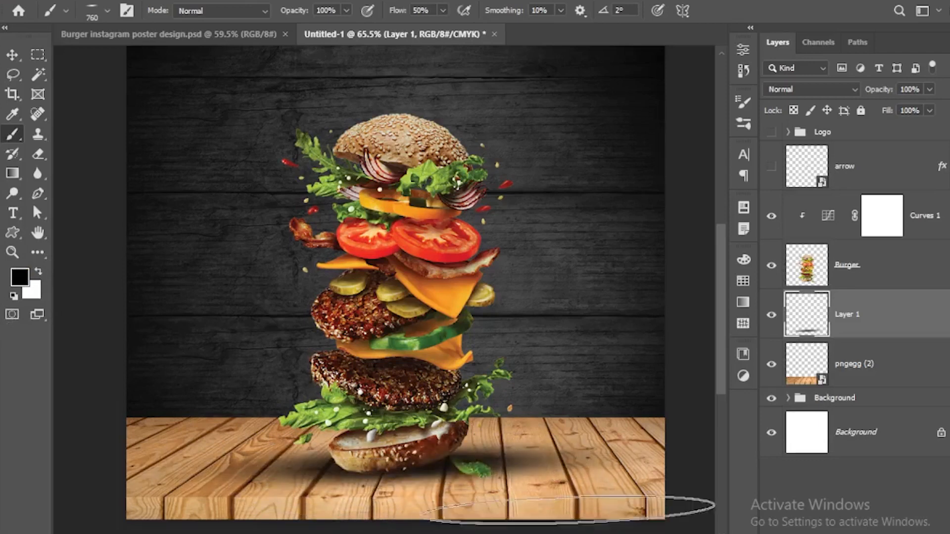
pyautogui.press('v')
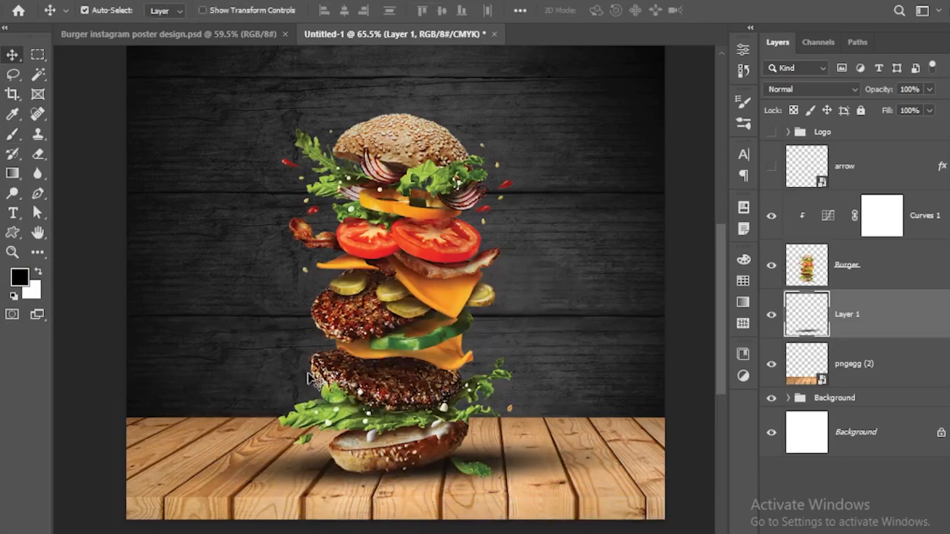
# - Rename the painted layer as Shadow
pyautogui.hotkey('ctrl', '0')
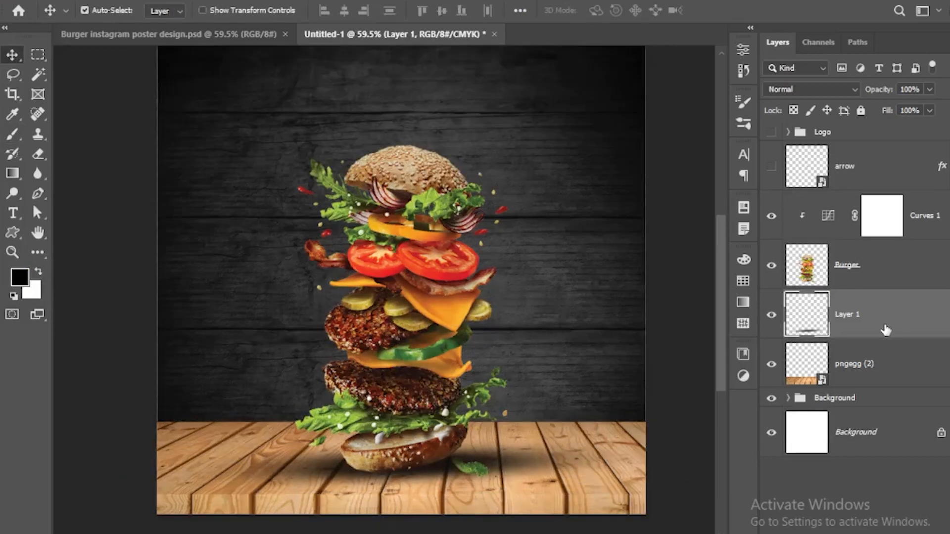
pyautogui.doubleClick(853, 320)
pyautogui.write('Shadow')
pyautogui.press('Return')
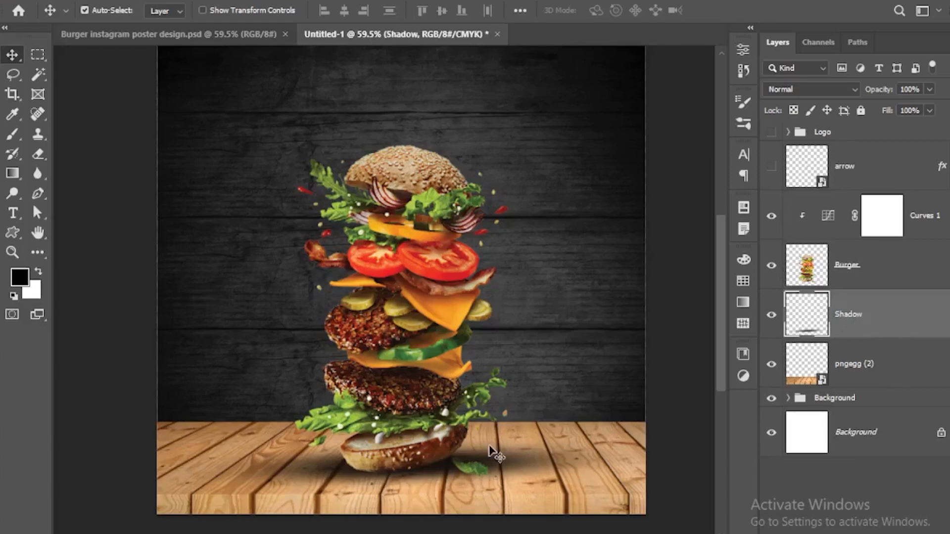
# - Scale the burger's shadow proportionally to 93.16% and set its layer opacity to 90%
pyautogui.moveTo(483, 462); pyautogui.dragTo(477, 465)
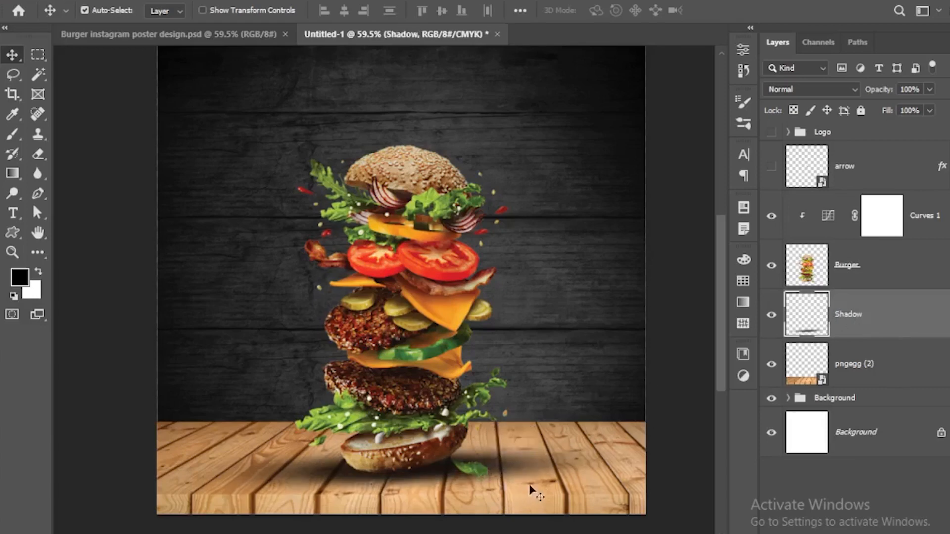
pyautogui.click(504, 462)
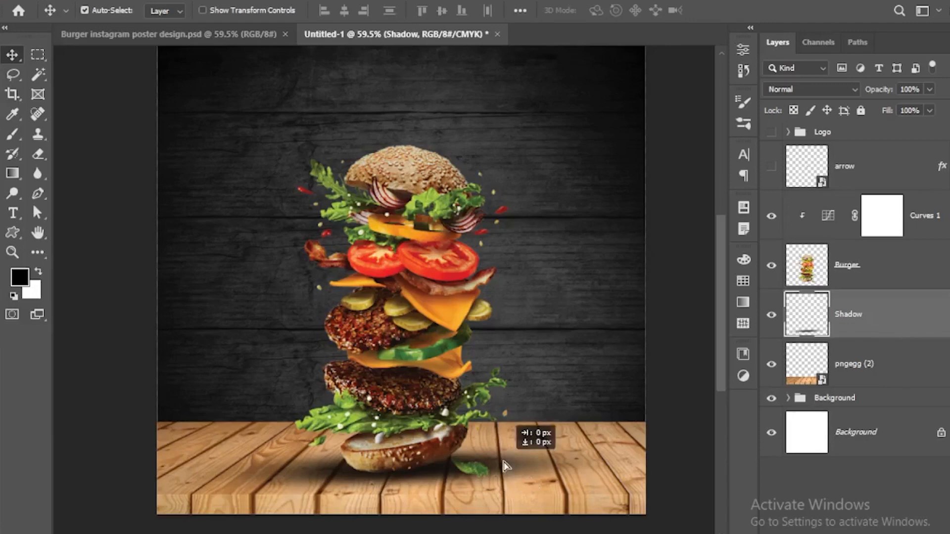
pyautogui.hotkey('ctrl', 't')
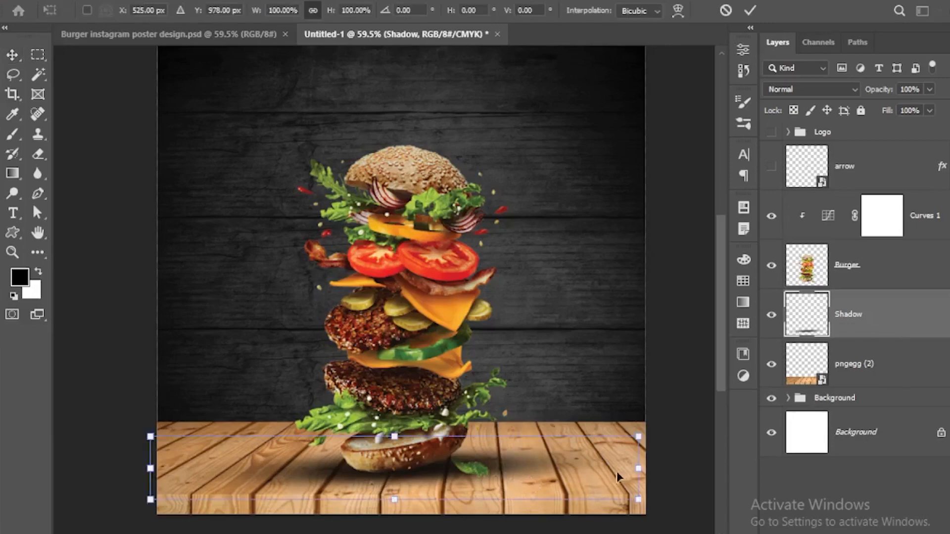
pyautogui.moveTo(642, 467); pyautogui.dragTo(619, 467)
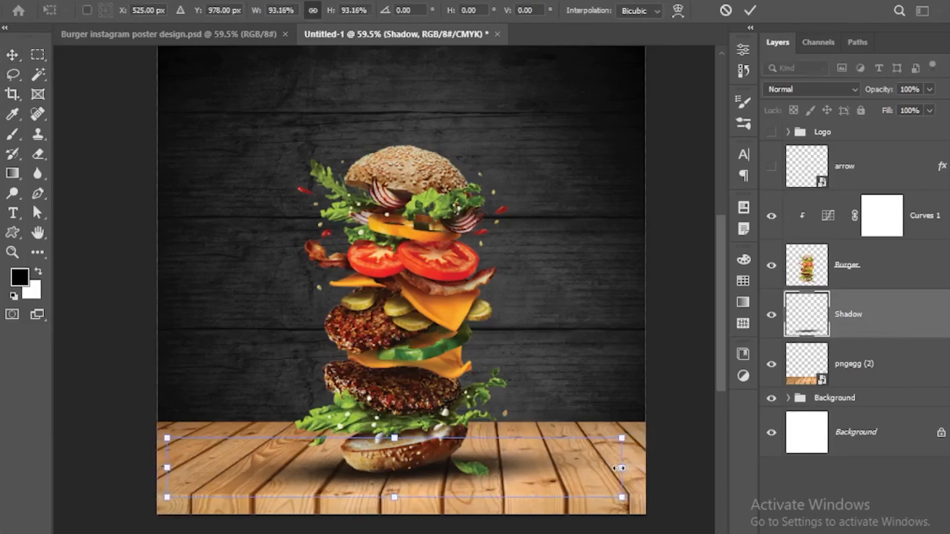
pyautogui.press('Return')
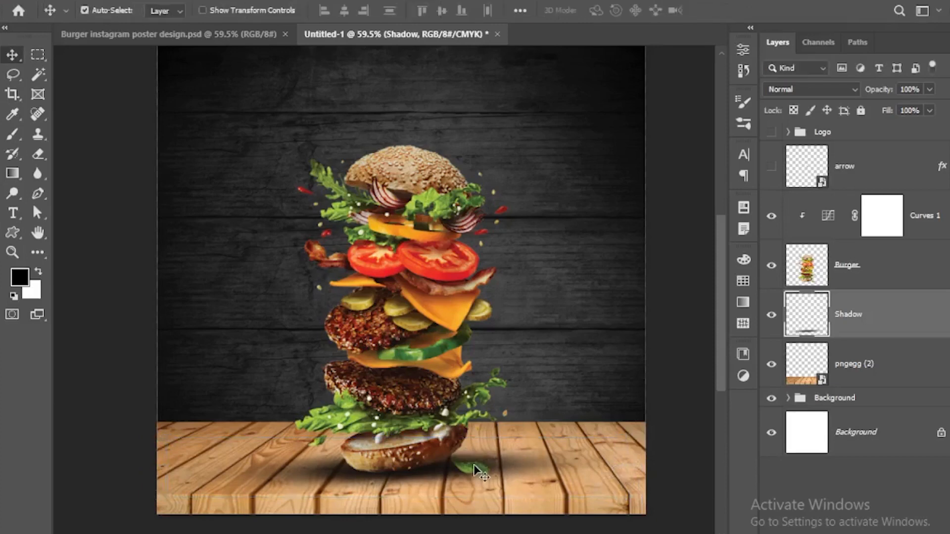
pyautogui.click(911, 90)
pyautogui.write('90')
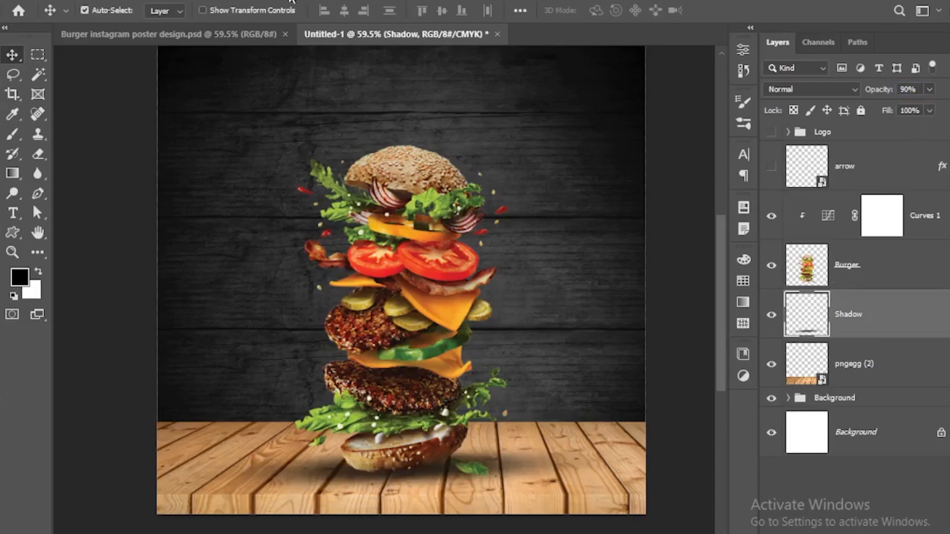
pyautogui.click(210, 1)
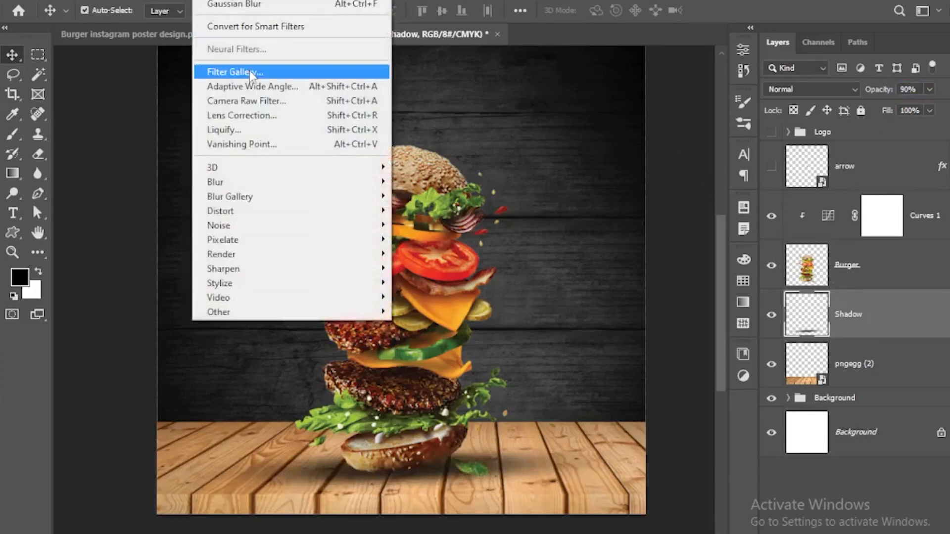
pyautogui.moveTo(265, 174)
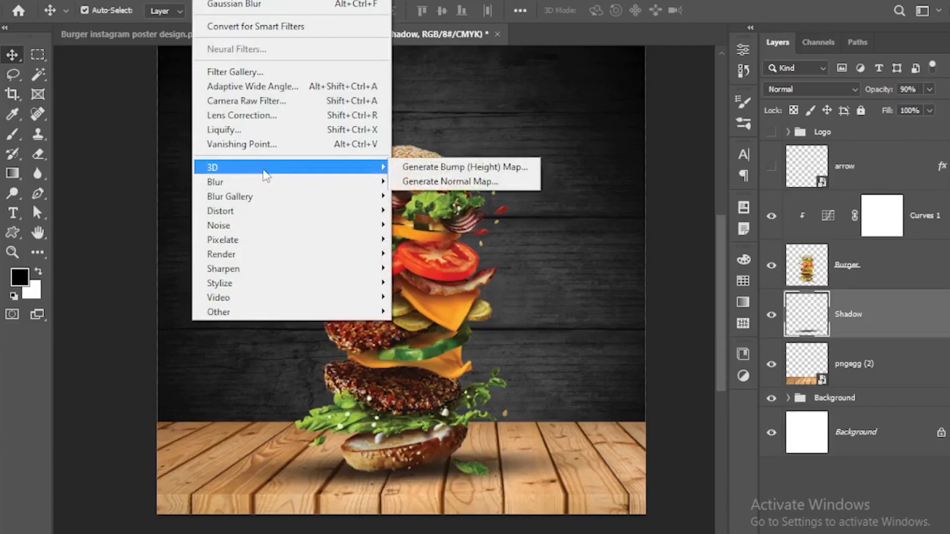
pyautogui.moveTo(290, 185)
pyautogui.click(438, 253)
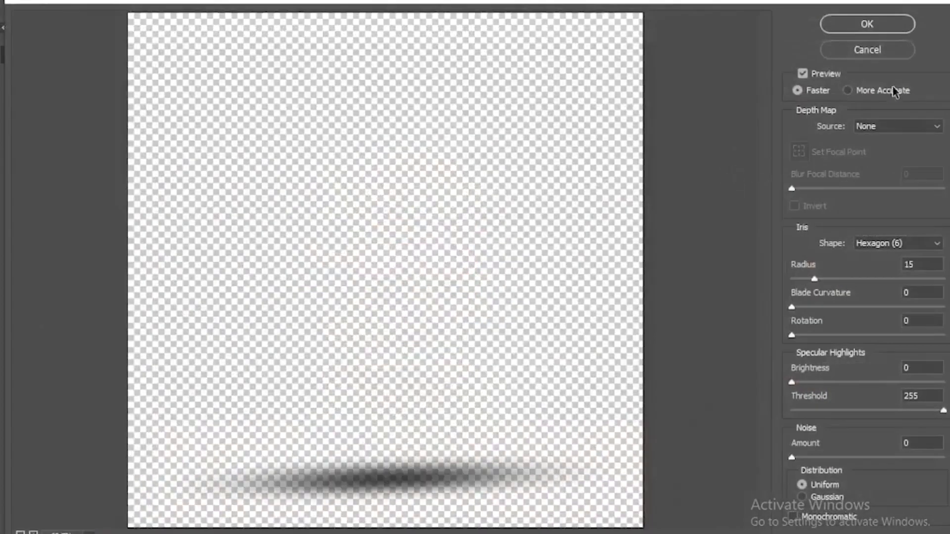
pyautogui.click(880, 52)
# - Apply a Gaussian Blur to the Shadow layer with the radius already entered, and deselect the layer
pyautogui.click(218, 2)
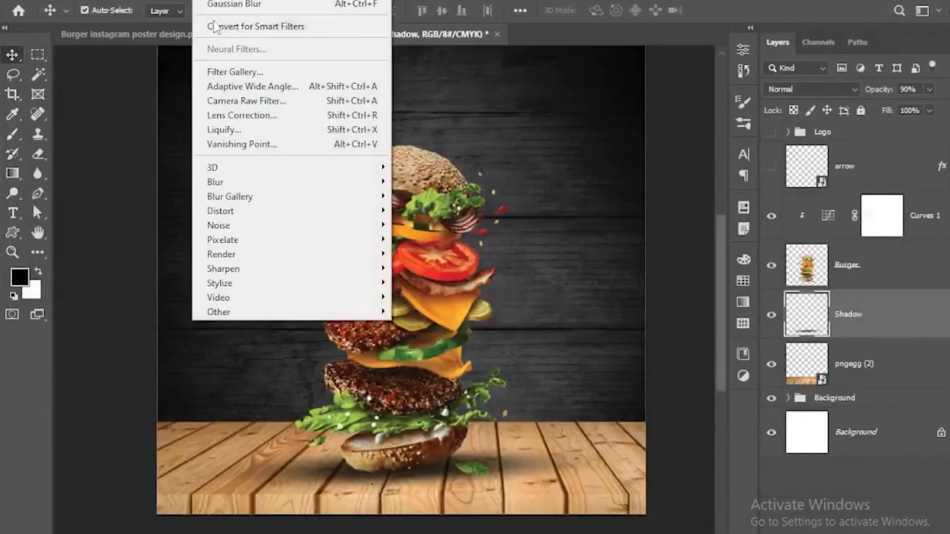
pyautogui.moveTo(218, 182)
pyautogui.click(421, 227)
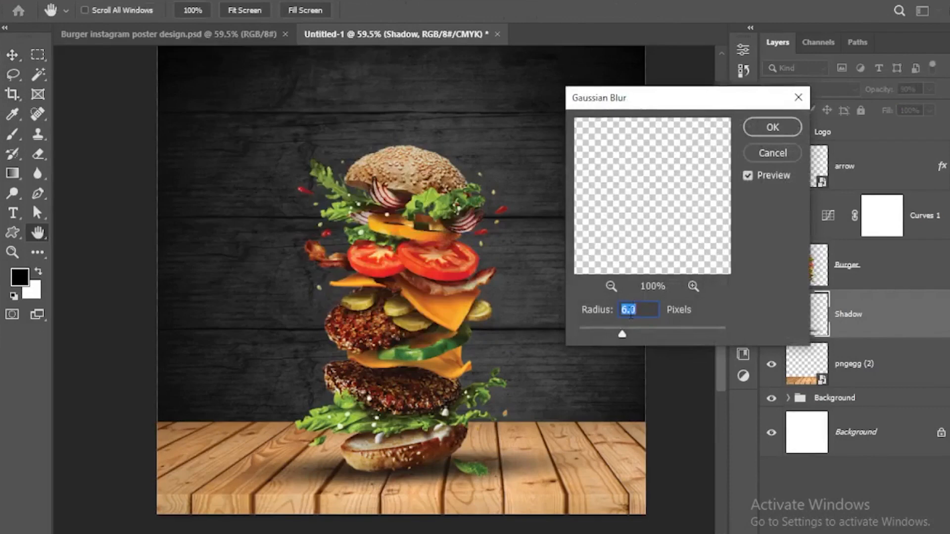
pyautogui.click(771, 126)
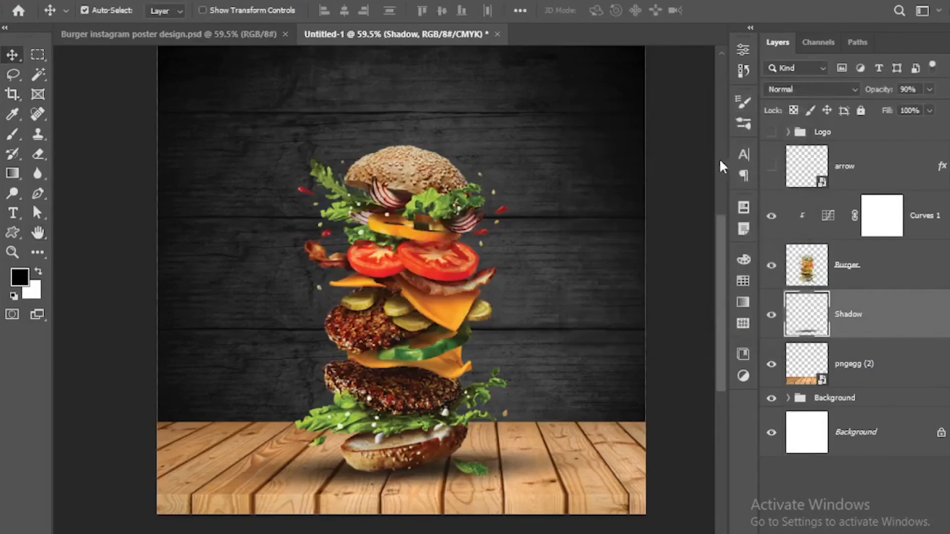
pyautogui.press('ctrl')
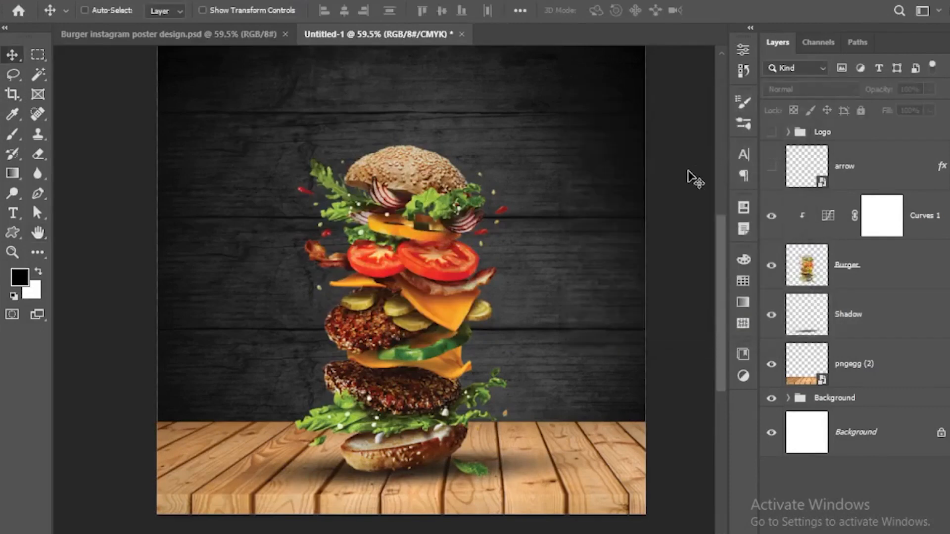
pyautogui.hotkey('ctrl', '0')
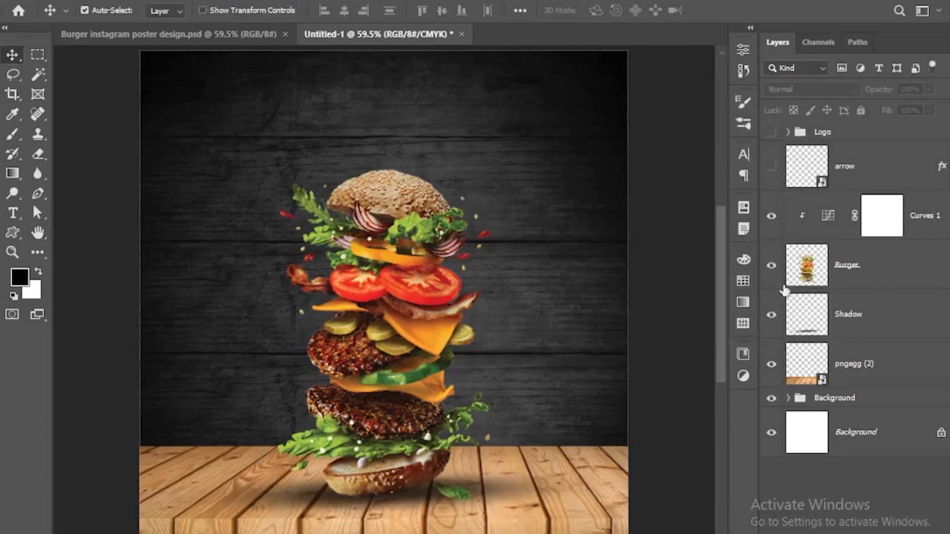
# - Add a Curves adjustment above the pngegg (2) table layer, pull its midtones down slightly, and clip it to that layer
pyautogui.click(583, 497)
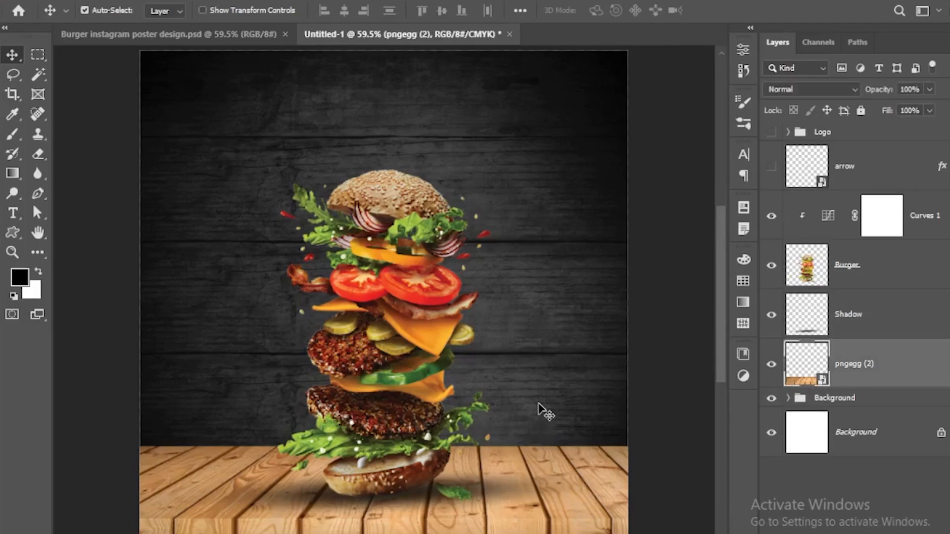
pyautogui.click(556, 376)
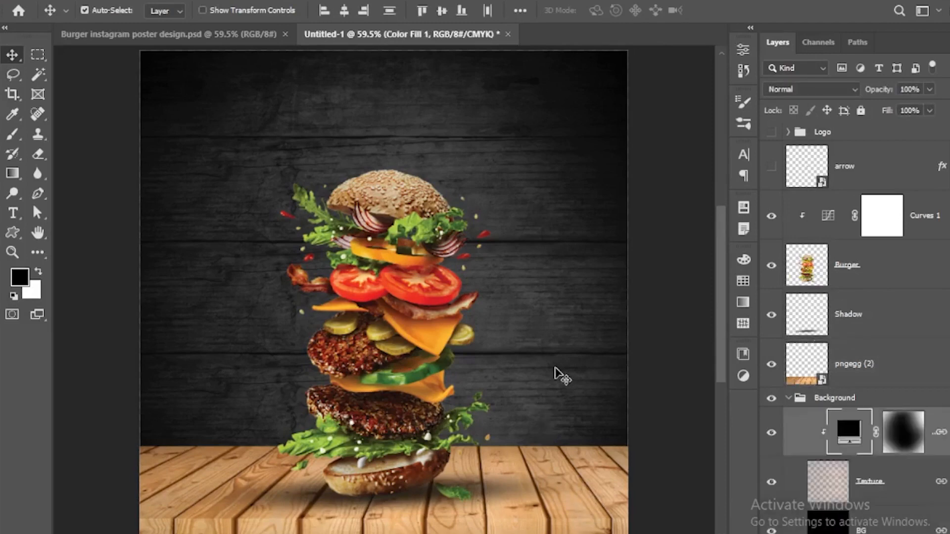
pyautogui.click(788, 399)
pyautogui.click(904, 379)
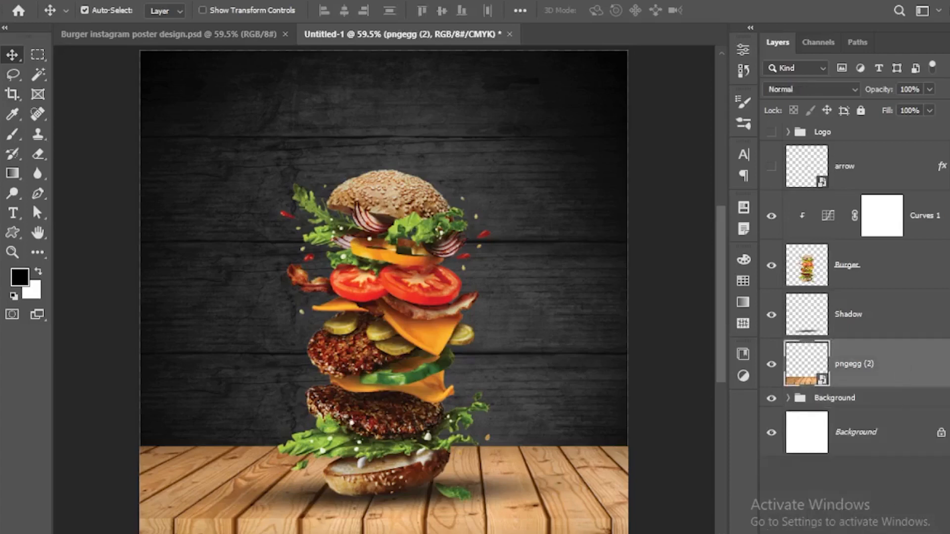
pyautogui.click(837, 533)
pyautogui.click(892, 352)
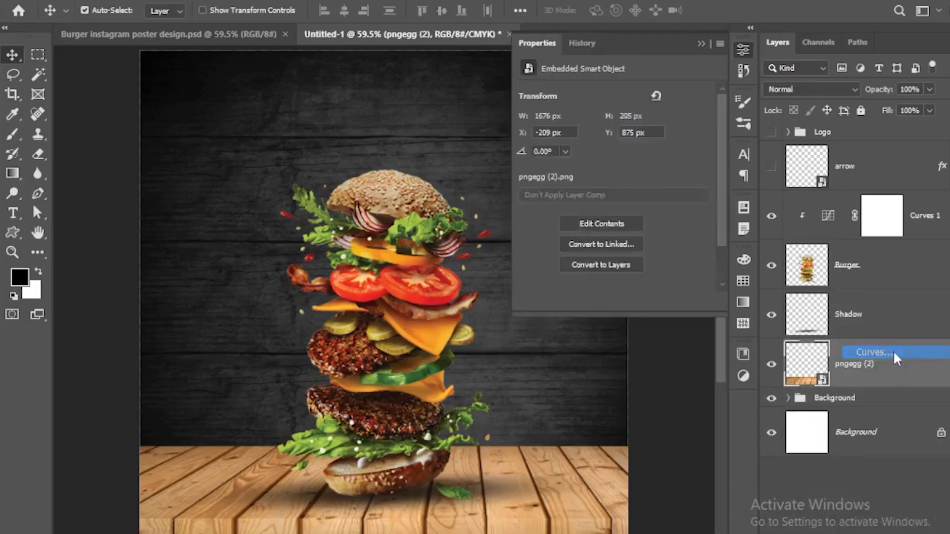
pyautogui.moveTo(629, 201); pyautogui.dragTo(635, 211)
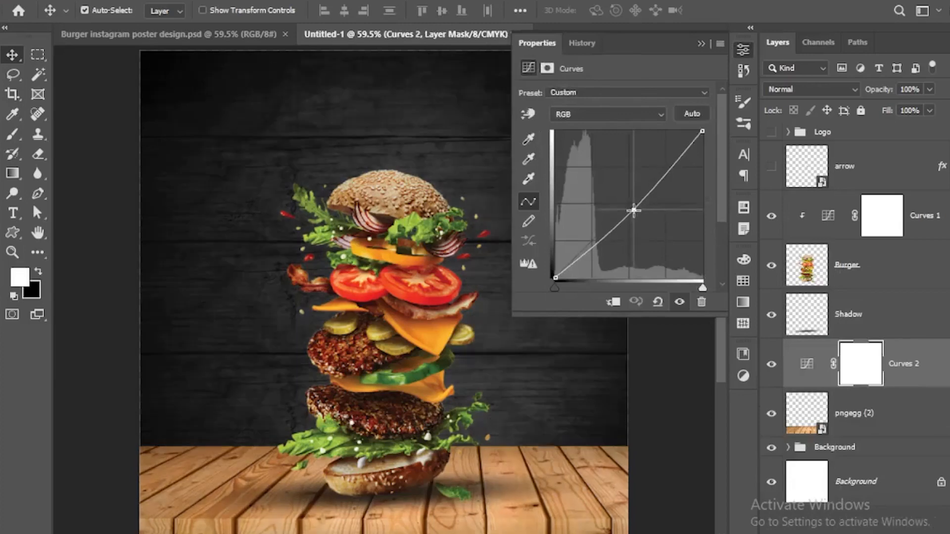
pyautogui.click(615, 302)
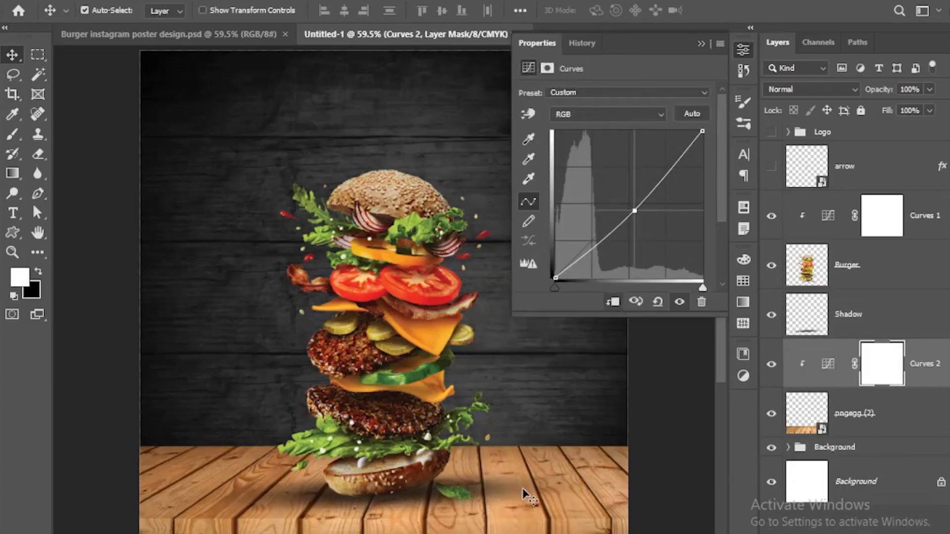
# - Pull the midtones of the table's Curves 2 adjustment further down, and compare the table with the adjustment hidden and shown
pyautogui.moveTo(635, 212); pyautogui.dragTo(642, 223)
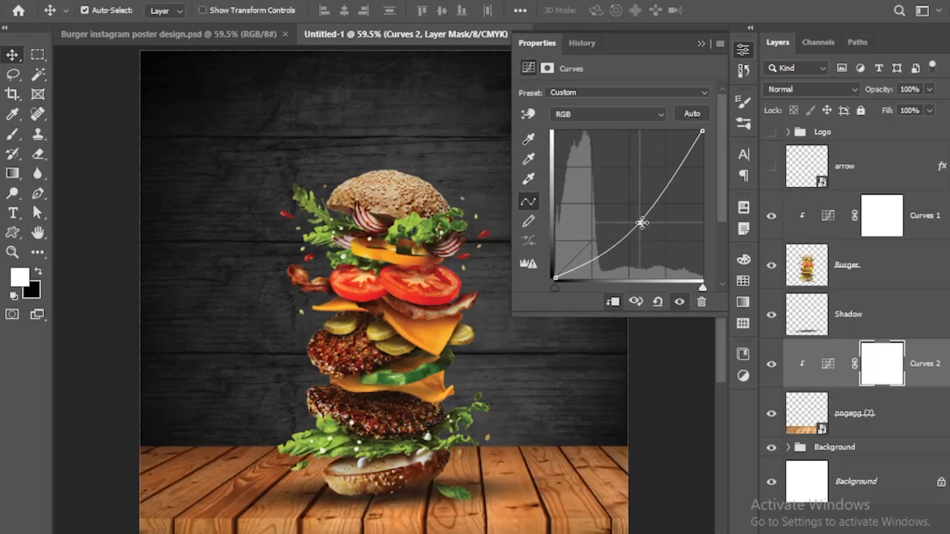
pyautogui.click(705, 39)
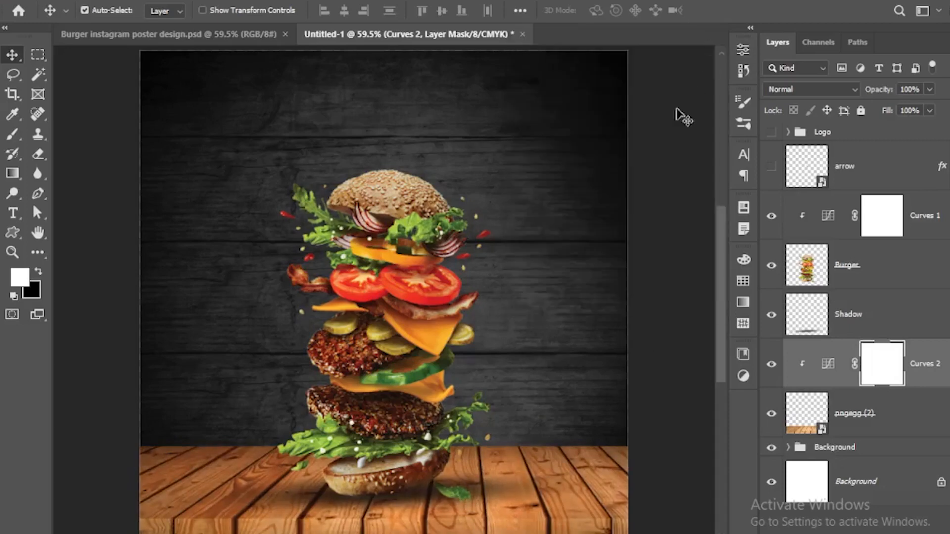
pyautogui.click(766, 368)
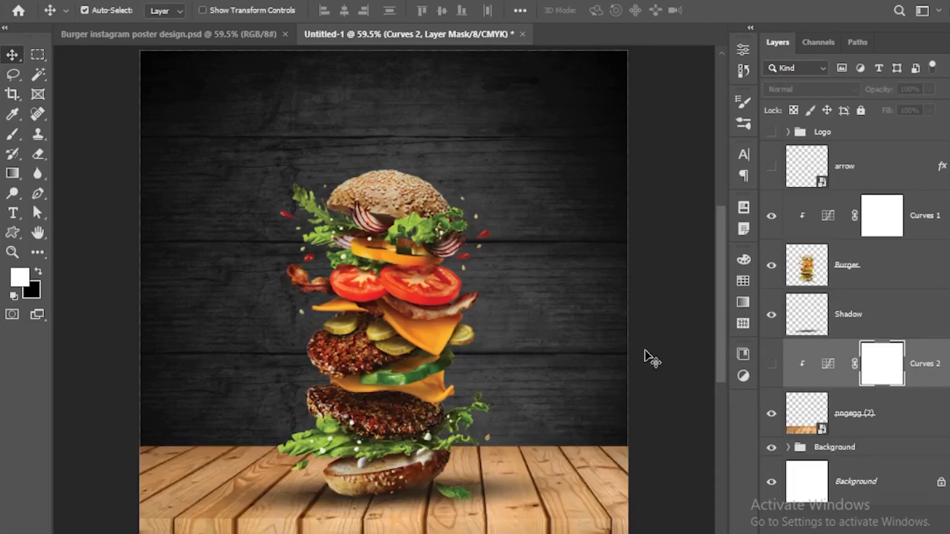
pyautogui.click(770, 367)
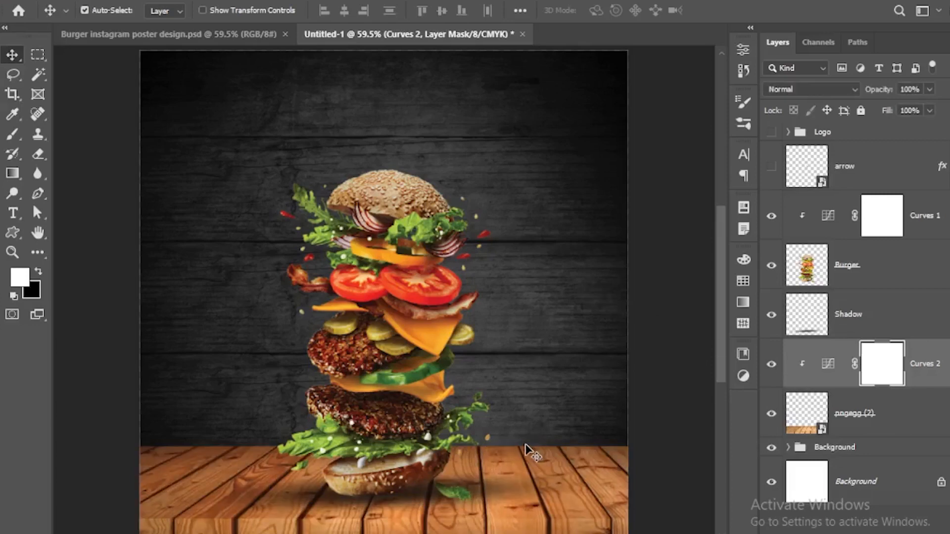
pyautogui.click(680, 198)
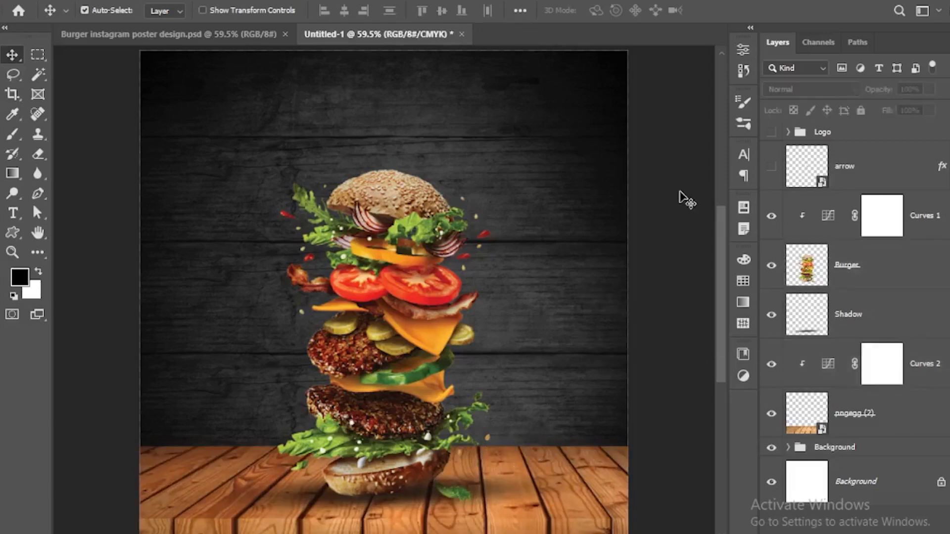
# - Centre the burger horizontally on the canvas, and shift it slightly to the right of centre
pyautogui.click(390, 246)
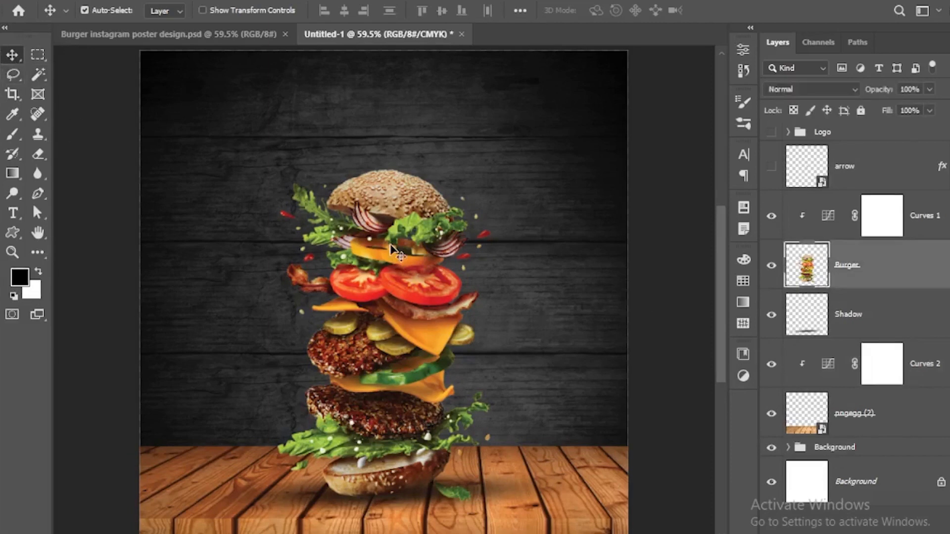
pyautogui.moveTo(391, 246); pyautogui.dragTo(400, 248)
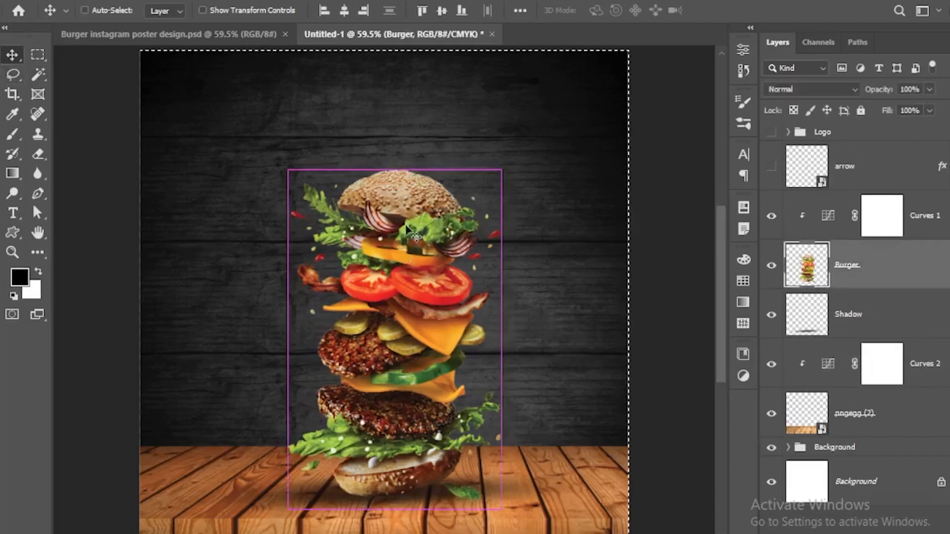
pyautogui.hotkey('ctrl', 'a')
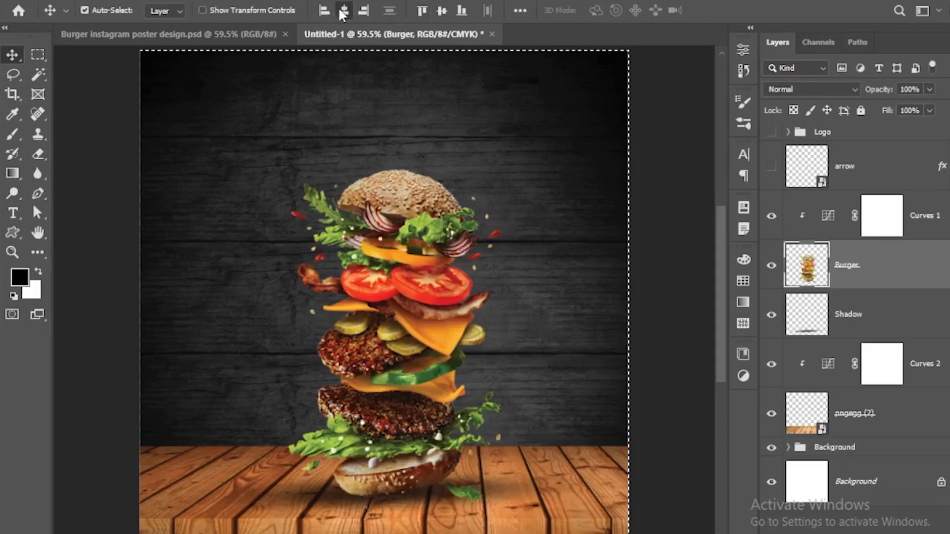
pyautogui.click(338, 10)
pyautogui.hotkey('ctrl', 'd')
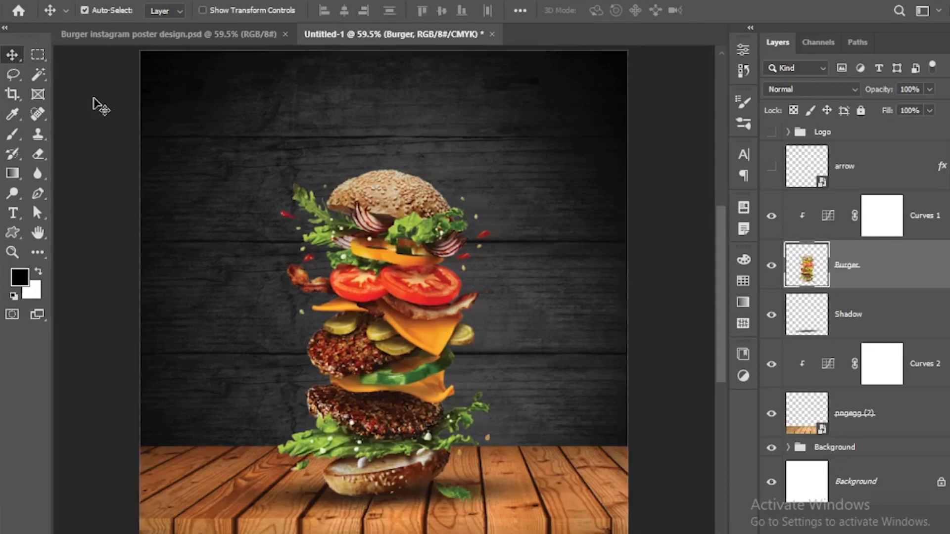
pyautogui.moveTo(417, 237); pyautogui.dragTo(430, 238)
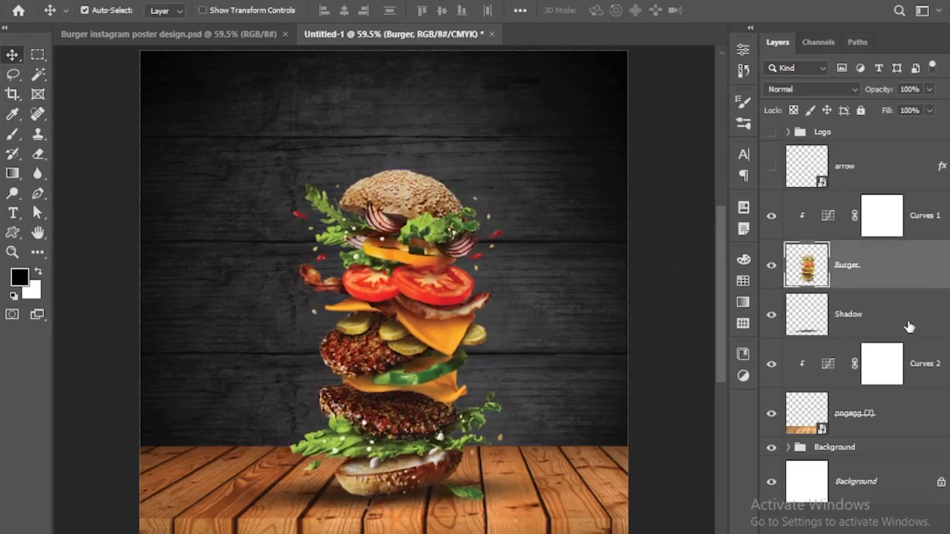
# - Set the Shadow layer's opacity to 100%, and open the layer options for the Burger and Shadow layers together
pyautogui.click(443, 491)
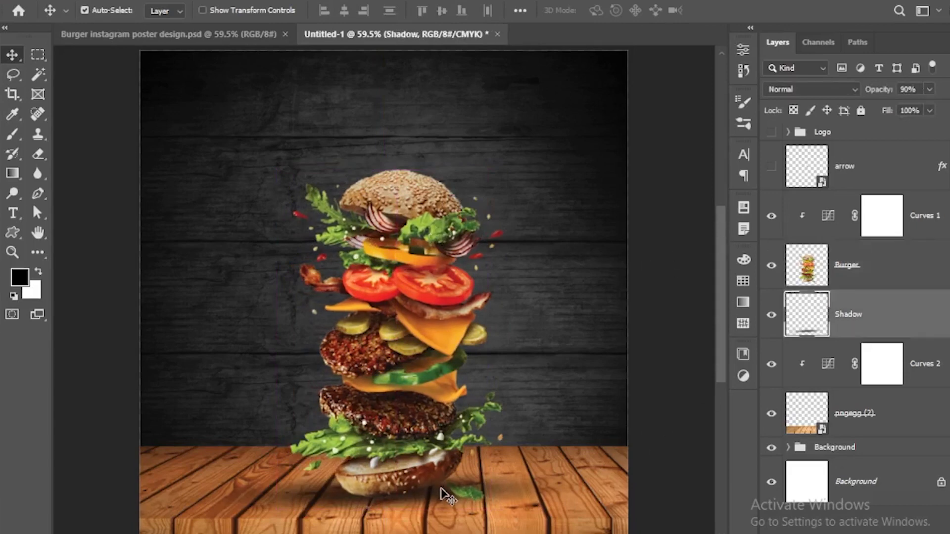
pyautogui.press('0')
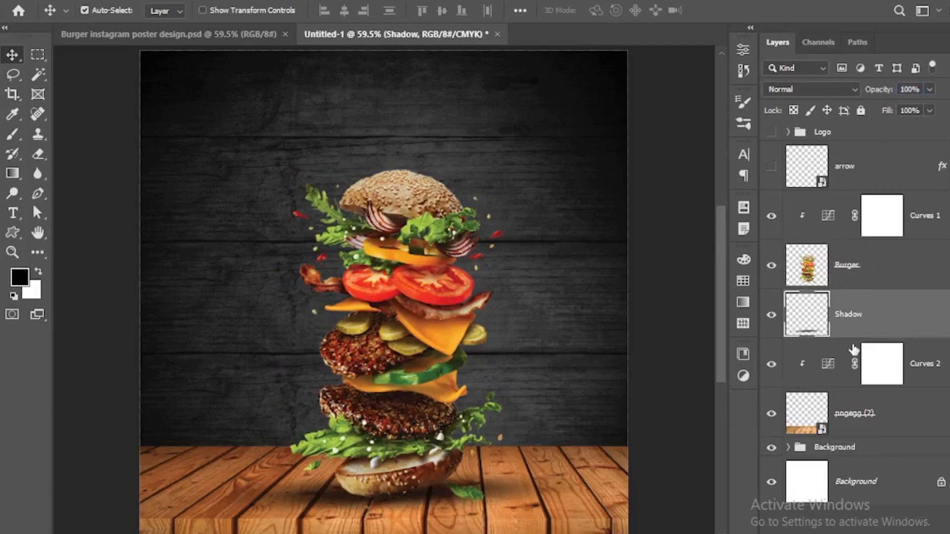
pyautogui.keyDown('ctrl'); pyautogui.click(910, 286); pyautogui.keyUp('ctrl')
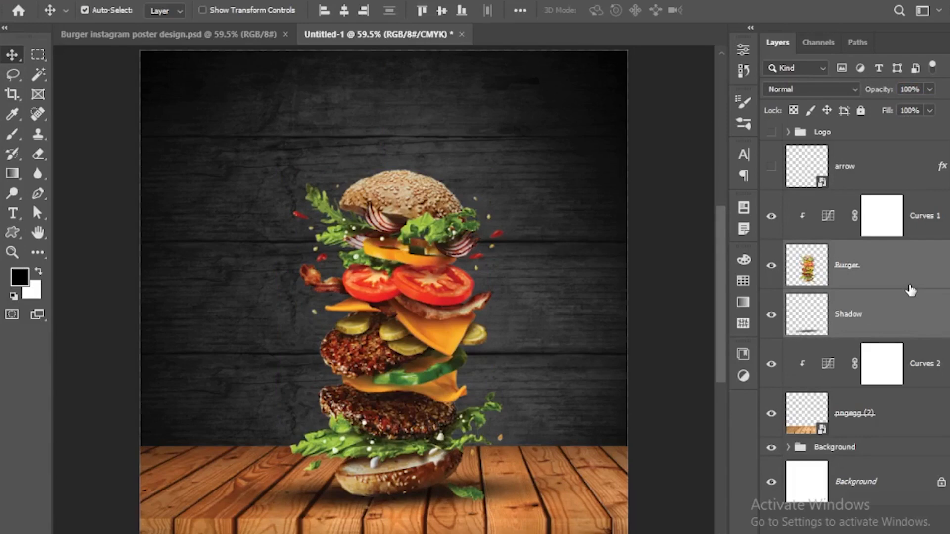
pyautogui.rightClick(911, 289)
pyautogui.click(798, 290)
pyautogui.click(663, 310)
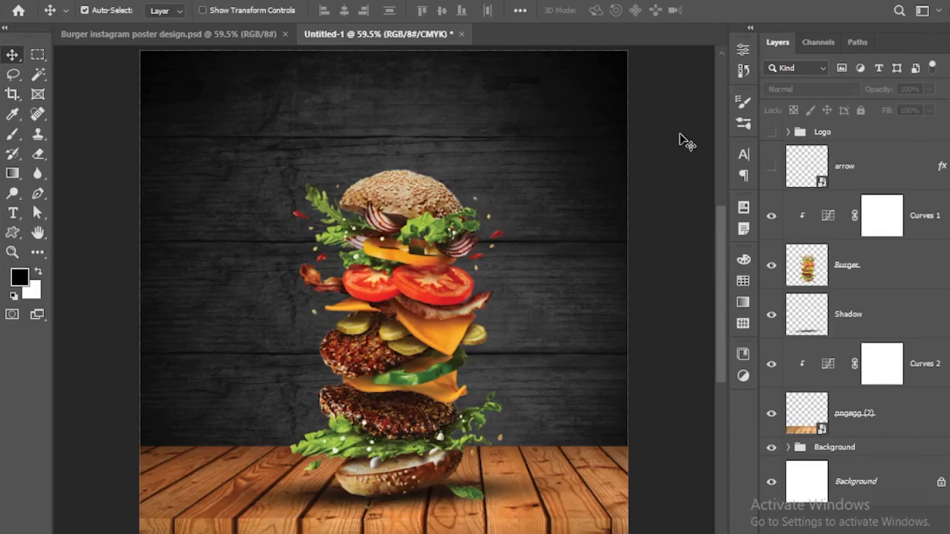
# - Add the text "Special" in Poppins Medium at 62.43 pt above the burger, and deselect the layer
pyautogui.press('t')
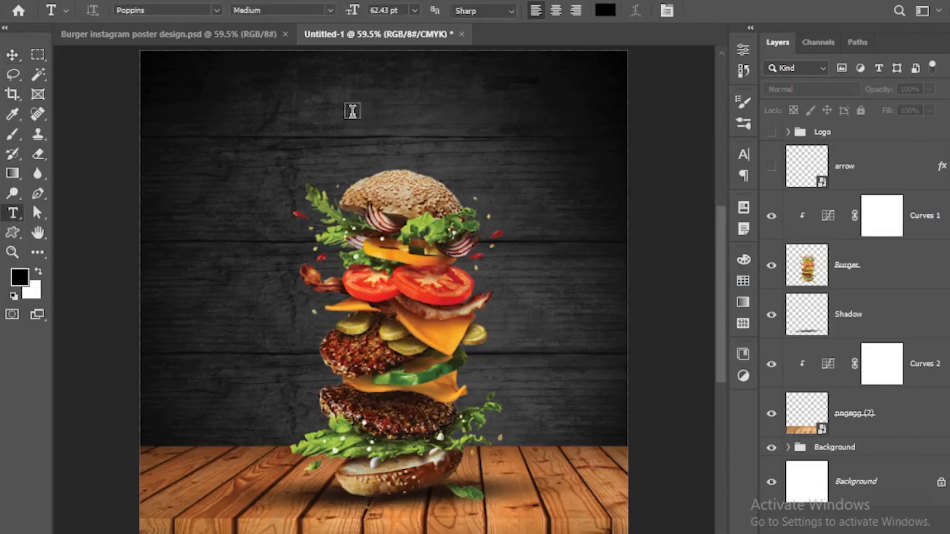
pyautogui.click(351, 110)
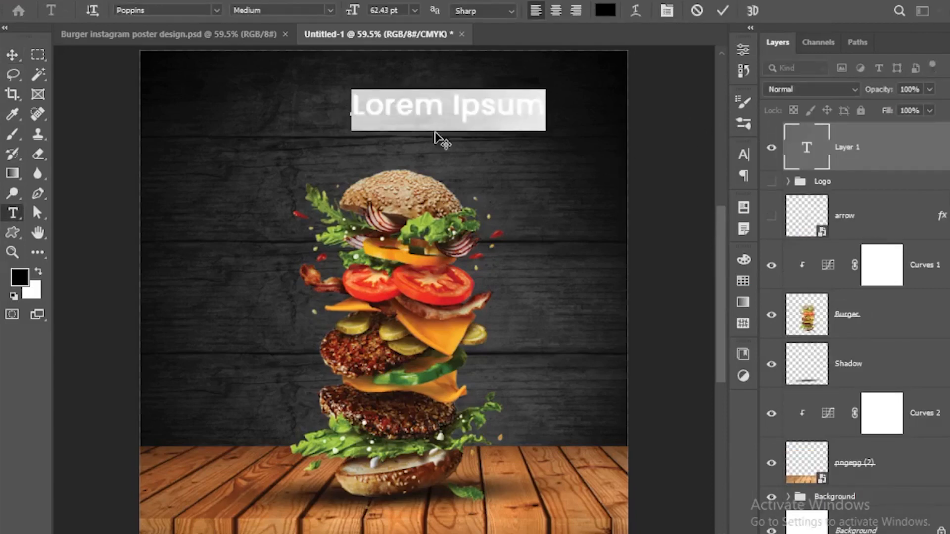
pyautogui.write('Special')
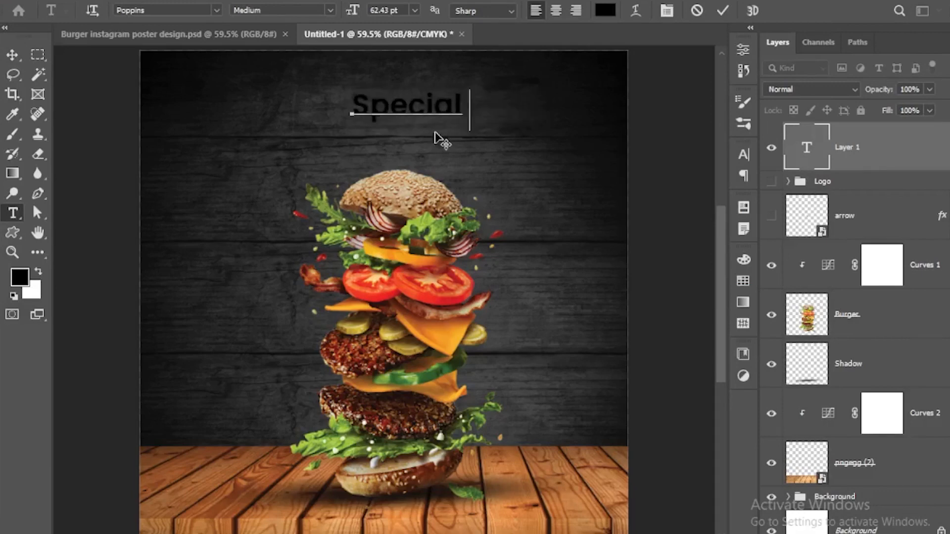
pyautogui.press('BackSpace')
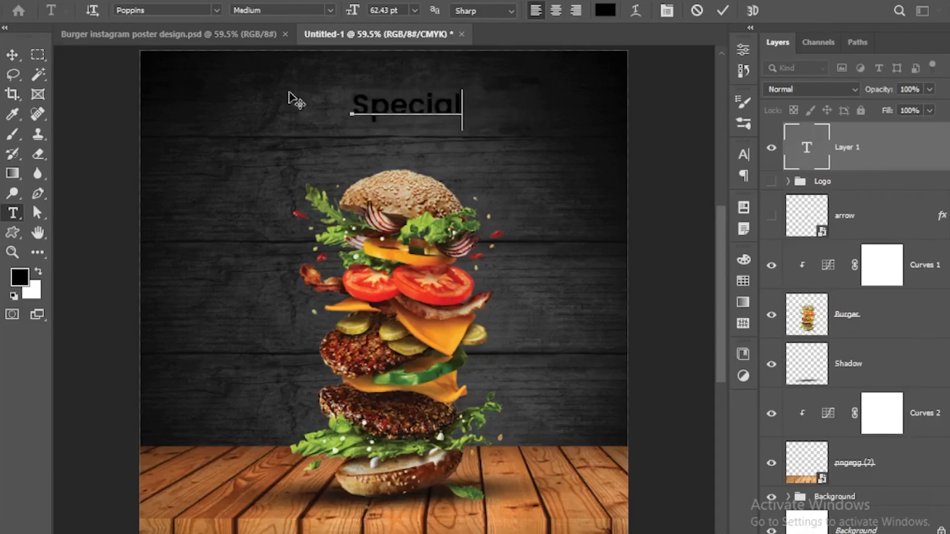
pyautogui.click(13, 55)
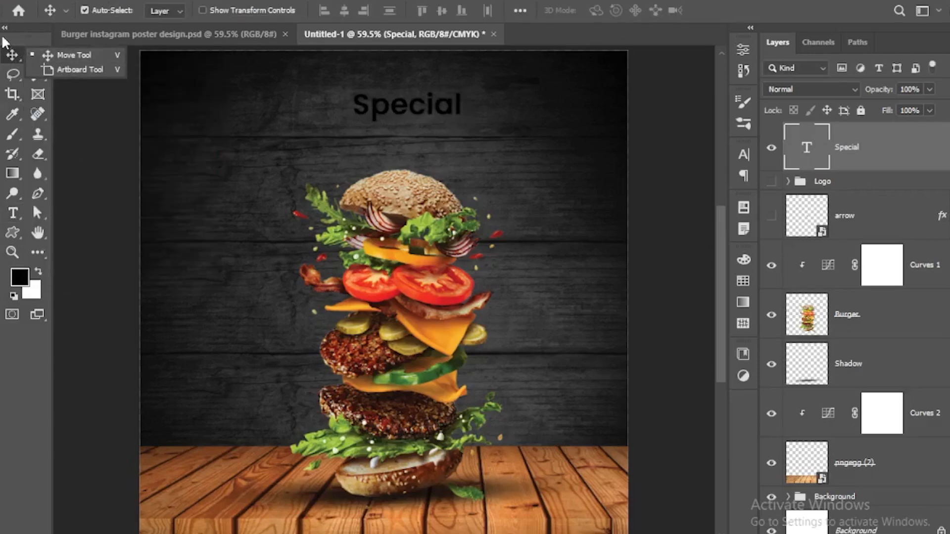
pyautogui.click(85, 141)
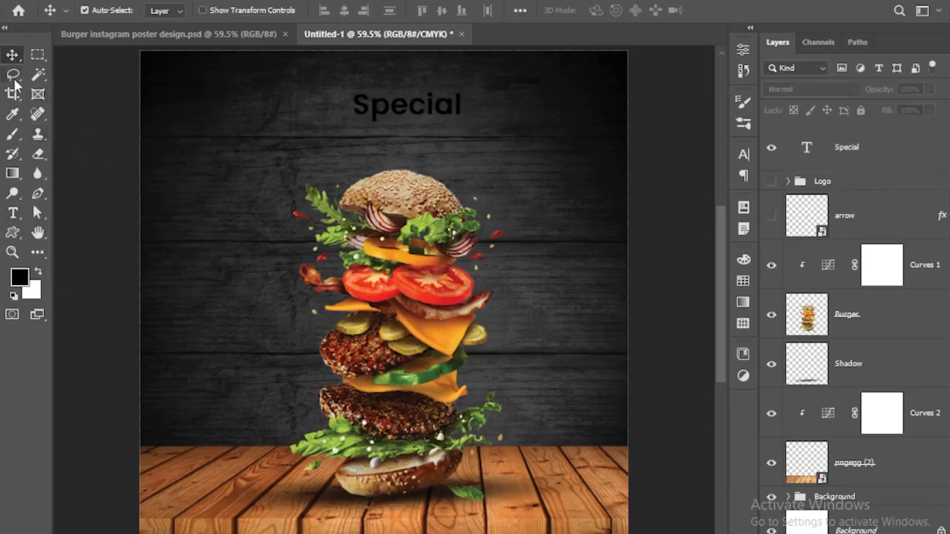
# - Sample the cheese's orange (#f8a427) as the foreground colour and fill the Special text with it
pyautogui.click(21, 277)
pyautogui.click(433, 329)
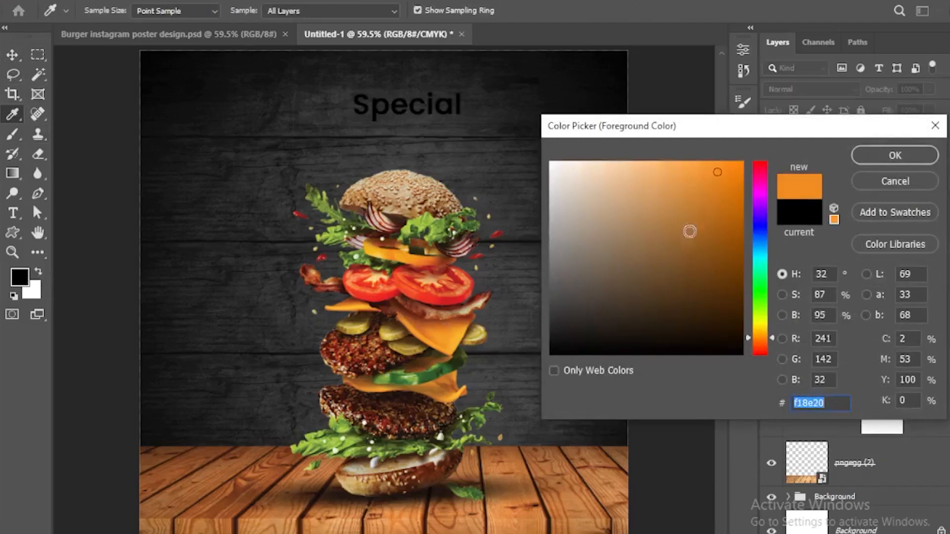
pyautogui.click(452, 337)
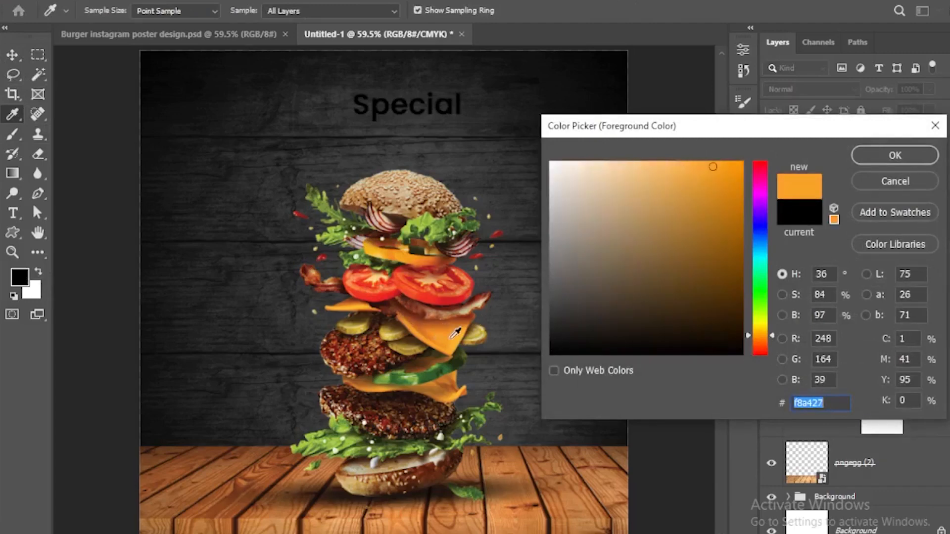
pyautogui.click(868, 154)
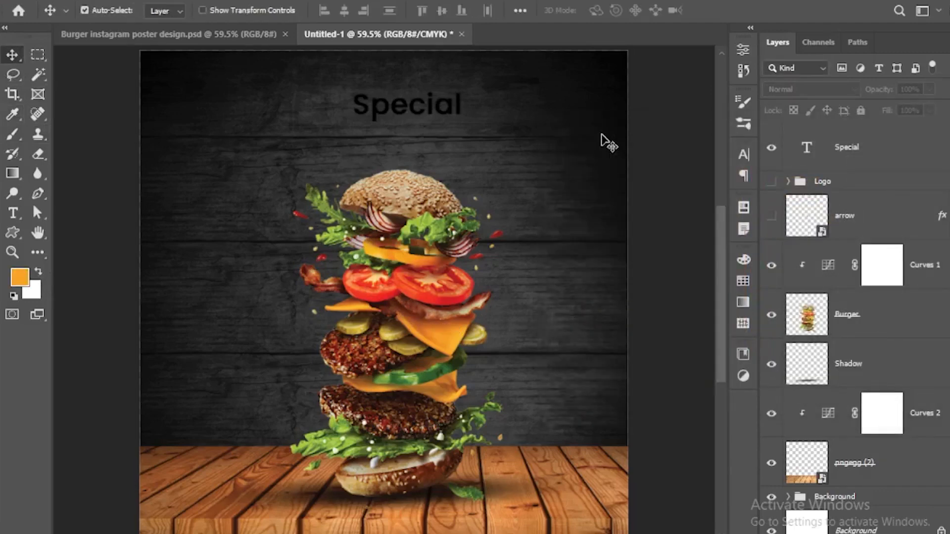
pyautogui.click(880, 151)
pyautogui.hotkey('alt', 'BackSpace')
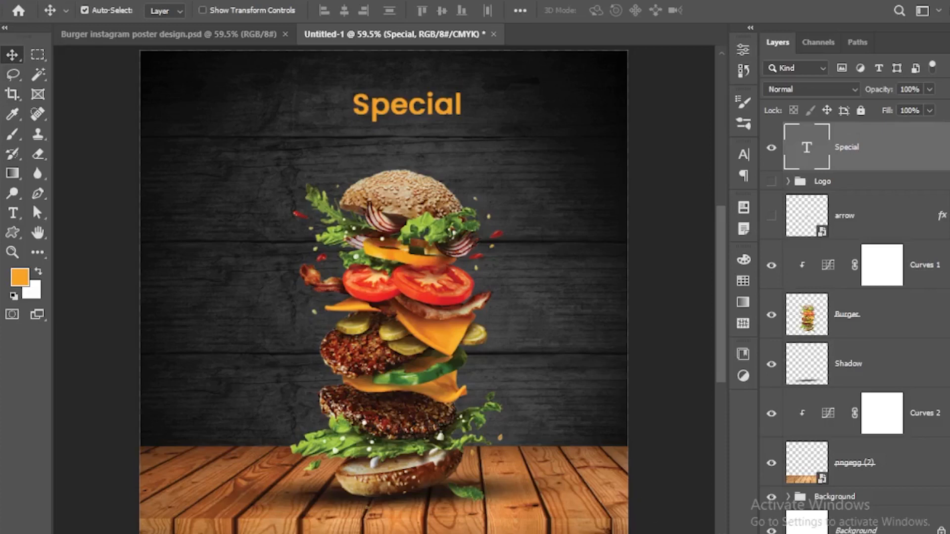
# - Switch to Notepad and copy the font name "ananda black"
pyautogui.hotkey('alt', 'Tab')
pyautogui.moveTo(386, 160); pyautogui.dragTo(109, 168)
pyautogui.hotkey('ctrl', 'c')
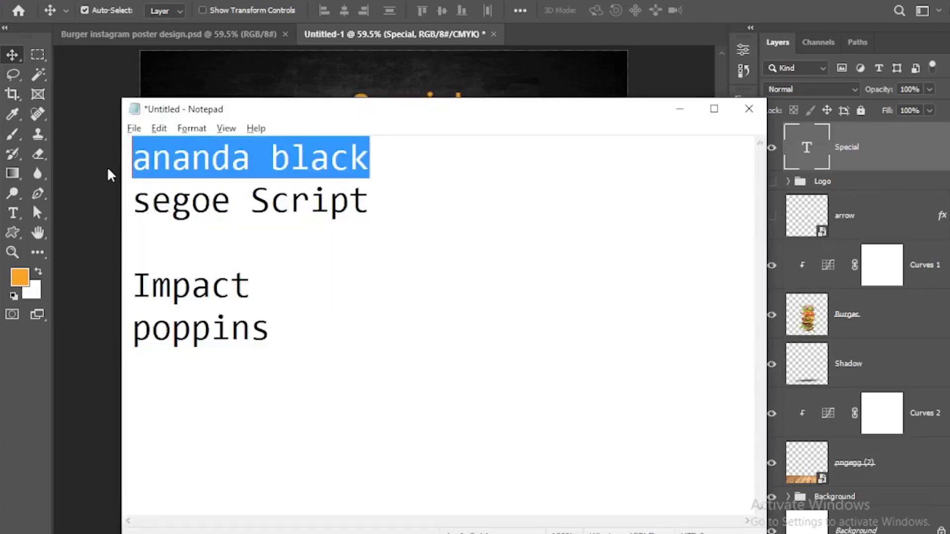
# - Return to Photoshop and change the Special text's font to Ananda Black Personal Use Regular using the copied name
pyautogui.hotkey('alt', 'Tab')
pyautogui.click(744, 155)
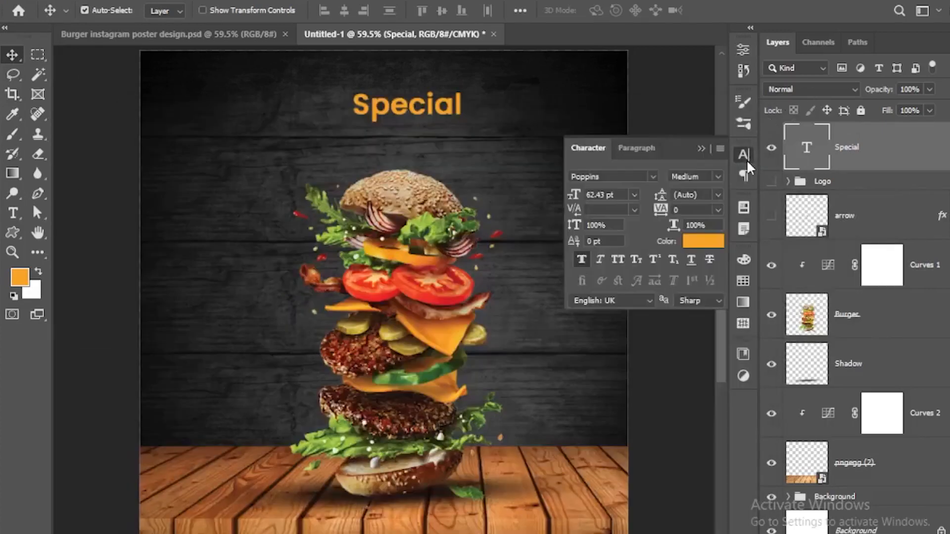
pyautogui.click(632, 175)
pyautogui.hotkey('ctrl', 'v')
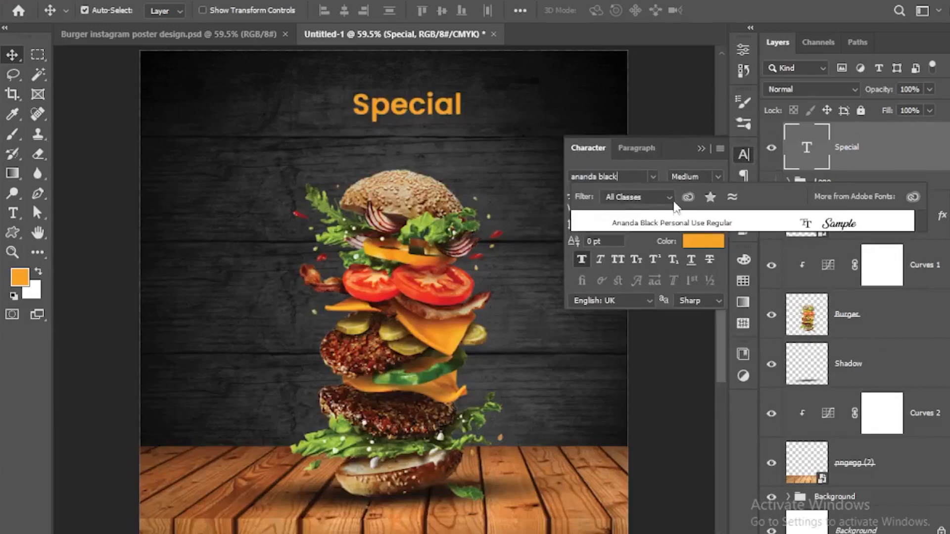
pyautogui.press('Return')
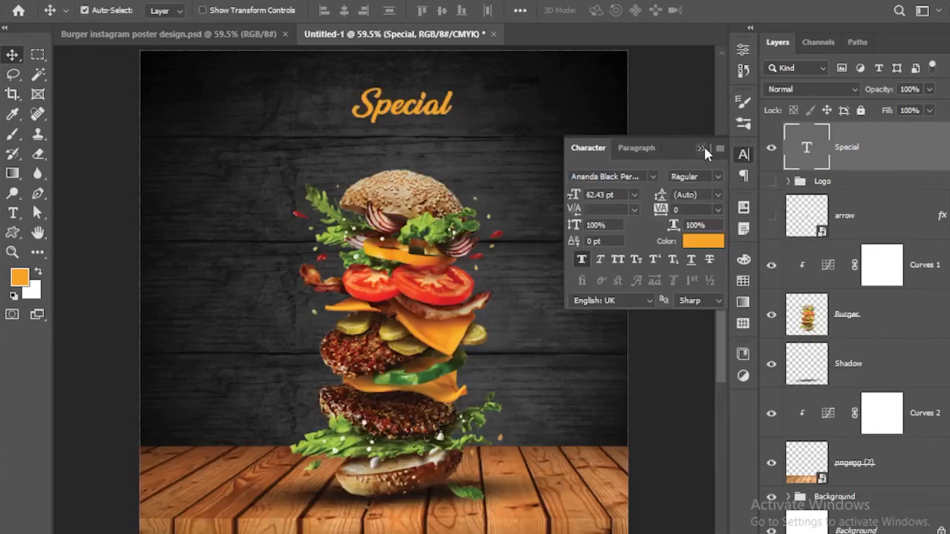
pyautogui.click(702, 148)
# - Scale the Special text up proportionally to about 201 pt, and position it across the poster directly above the burger
pyautogui.hotkey('ctrl', 't')
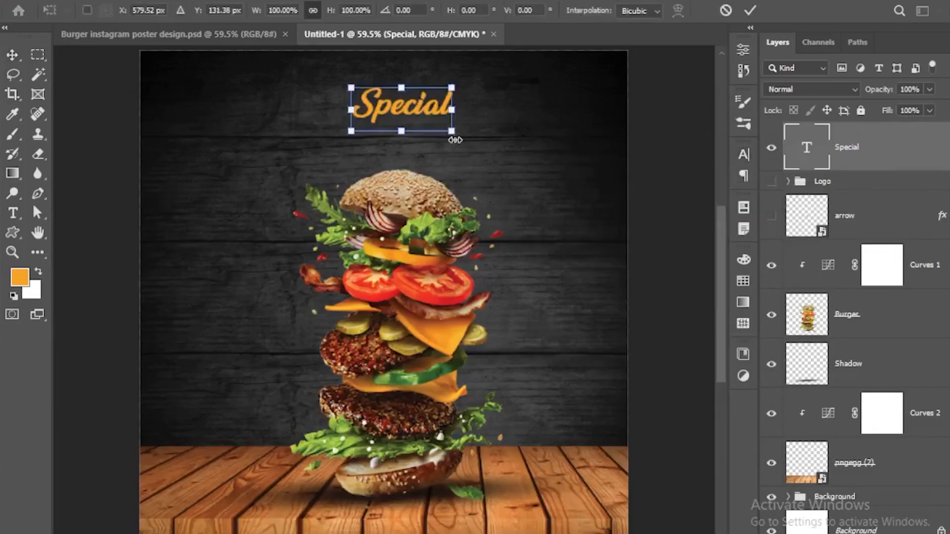
pyautogui.moveTo(455, 140); pyautogui.dragTo(556, 212)
pyautogui.press('Return')
pyautogui.moveTo(450, 127); pyautogui.dragTo(428, 150)
pyautogui.hotkey('ctrl', 't')
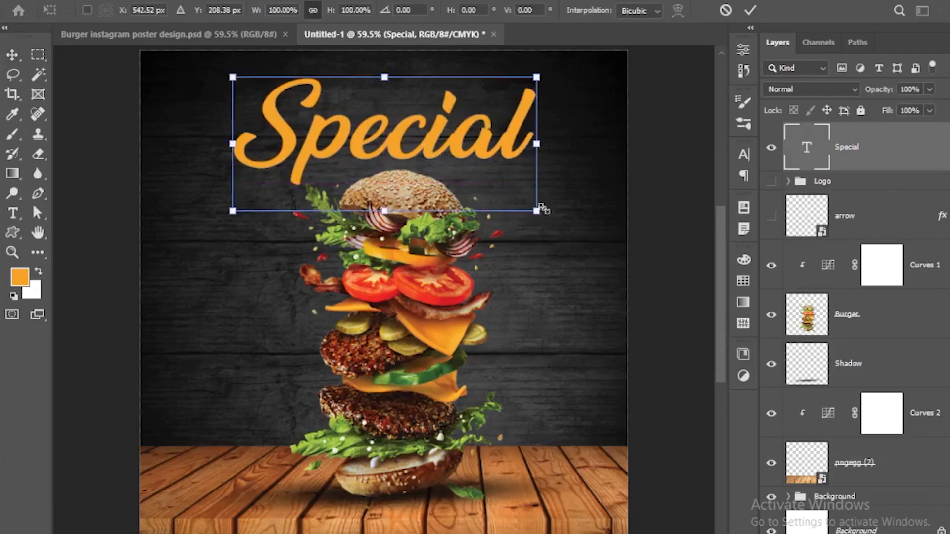
pyautogui.moveTo(542, 208); pyautogui.dragTo(562, 212)
pyautogui.press('Return')
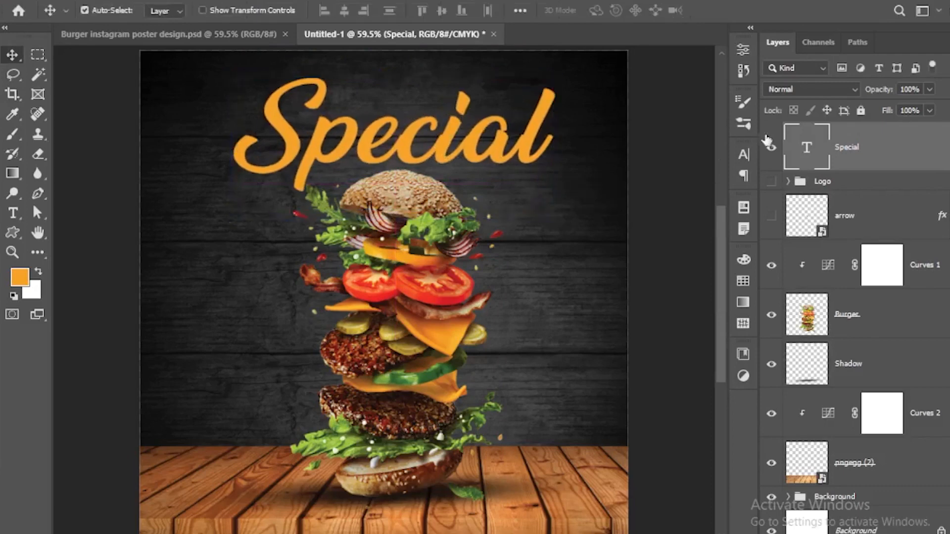
# - Move the Special text layer directly below the Shadow layer, and shift the text slightly right on the canvas
pyautogui.moveTo(870, 153); pyautogui.dragTo(903, 377)
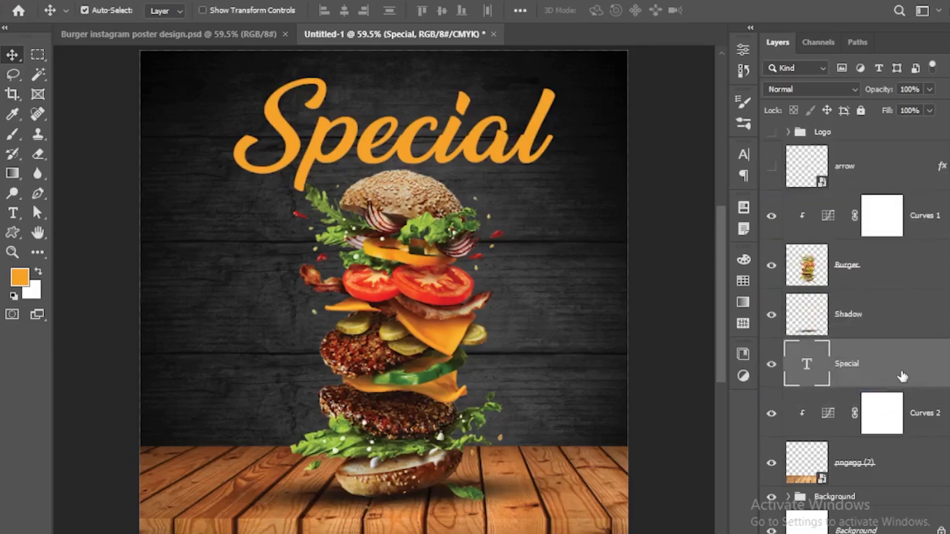
pyautogui.moveTo(448, 147); pyautogui.dragTo(471, 153)
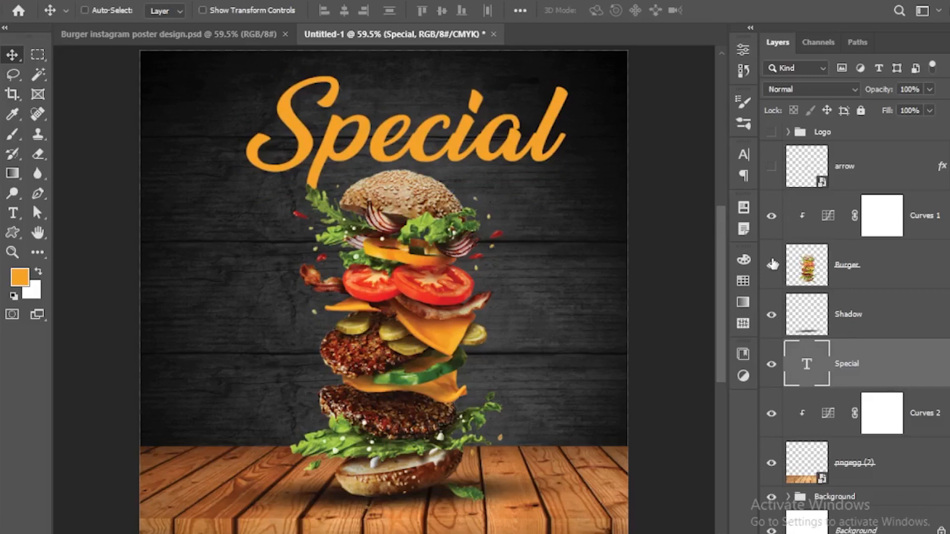
# - Duplicate the Special text layer, change the copy's wording to "Offer", and move it below the end of the headline
pyautogui.hotkey('ctrl', 'j')
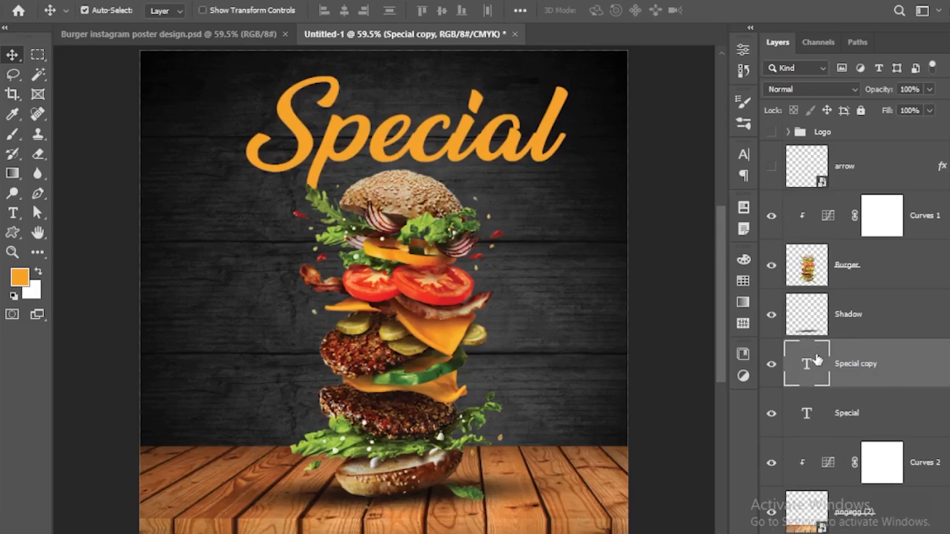
pyautogui.doubleClick(827, 370)
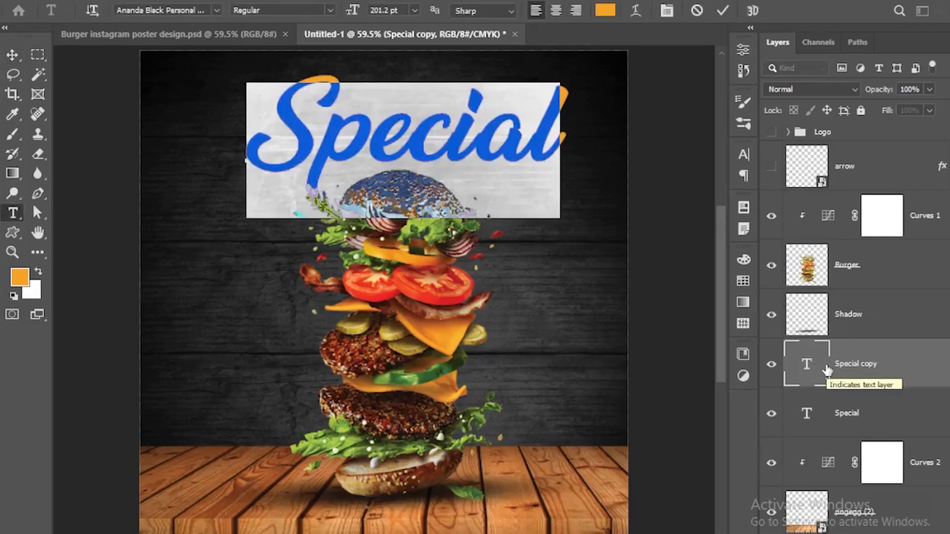
pyautogui.write('Offer')
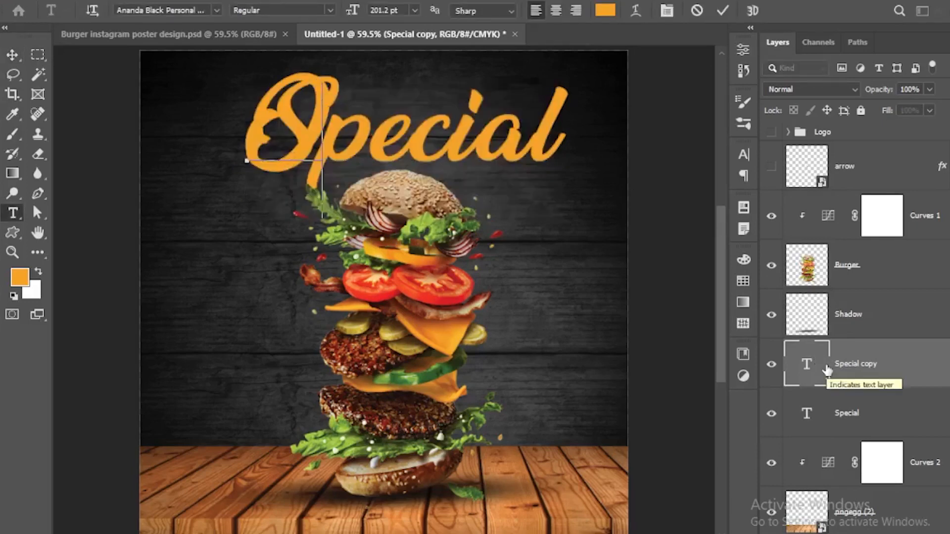
pyautogui.click(12, 54)
pyautogui.moveTo(353, 155); pyautogui.dragTo(537, 230)
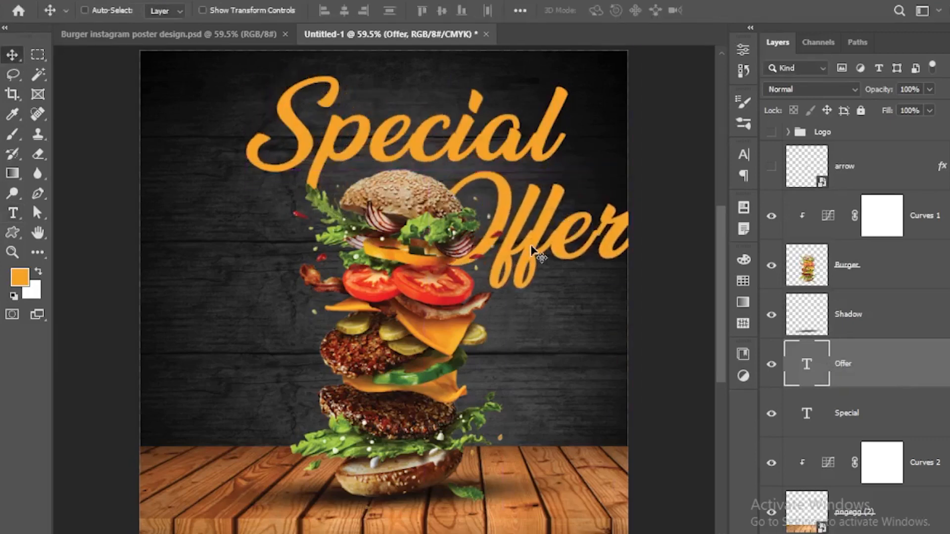
# - Scale the Offer text down proportionally to about 64 pt beneath the end of the Special headline
pyautogui.hotkey('ctrl', 't')
pyautogui.moveTo(639, 314); pyautogui.dragTo(519, 205)
pyautogui.press('Return')
# - Change the Offer text's font to Segoe Script in the Regular style
pyautogui.press('t')
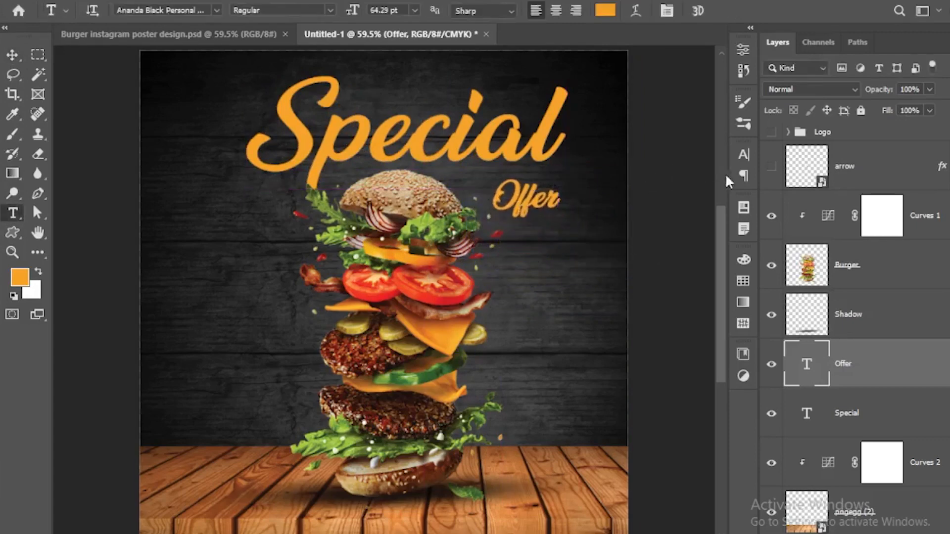
pyautogui.click(742, 156)
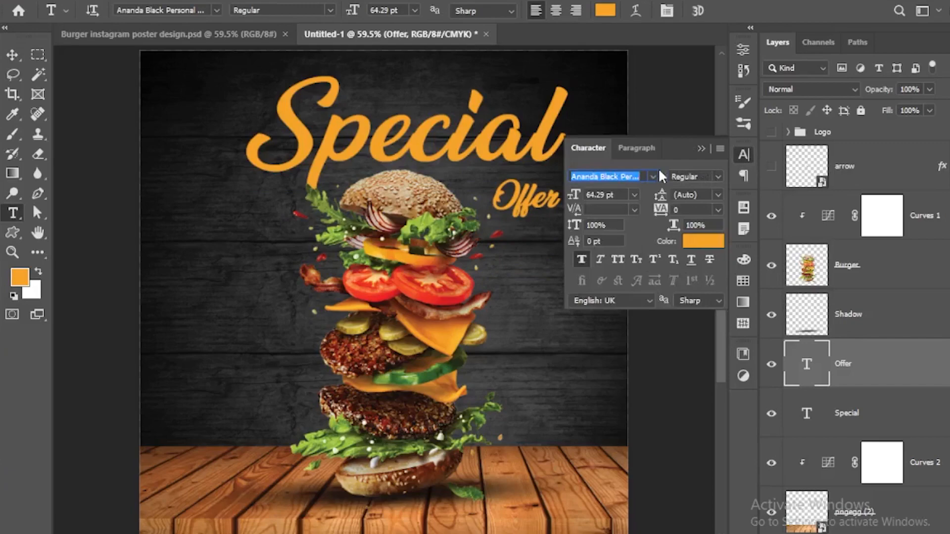
pyautogui.write('scrip')
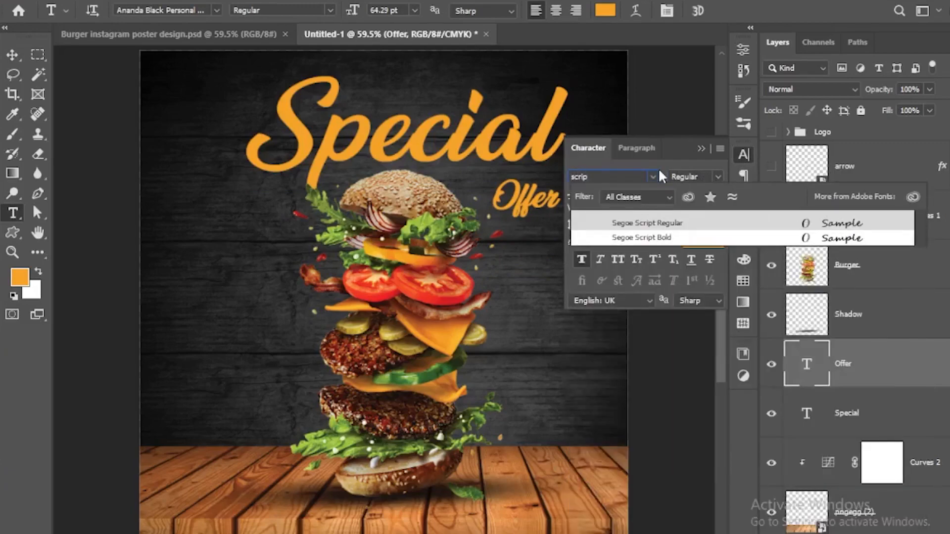
pyautogui.click(721, 237)
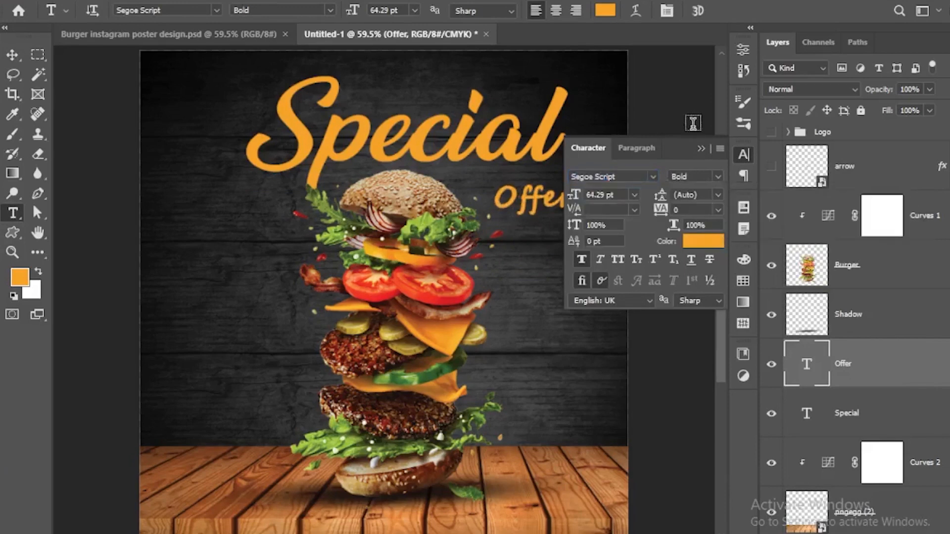
pyautogui.click(695, 176)
pyautogui.click(685, 187)
pyautogui.click(701, 149)
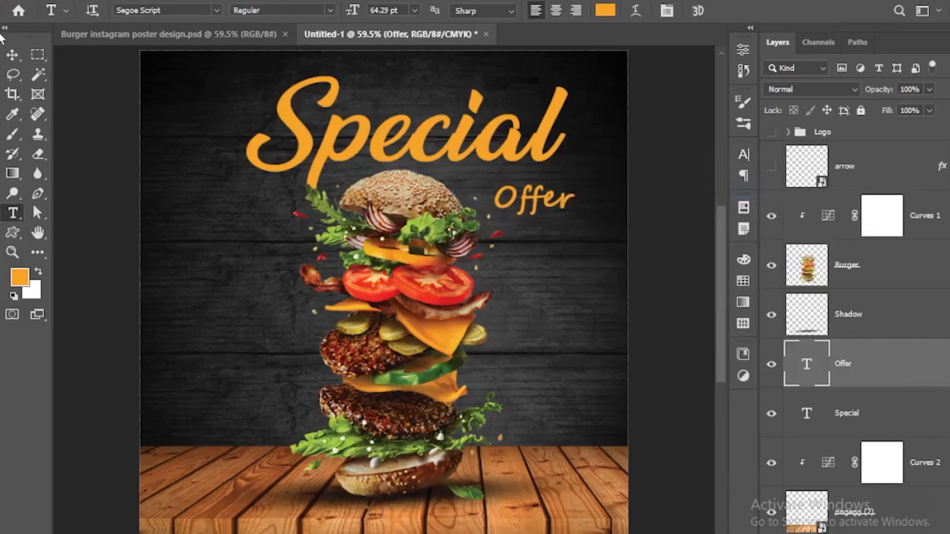
# - Move the Offer text up and left to sit tightly under the last letters of Special, nudging it slightly left, and deselect it
pyautogui.click(12, 55)
pyautogui.moveTo(537, 209); pyautogui.dragTo(521, 188)
pyautogui.click(520, 188)
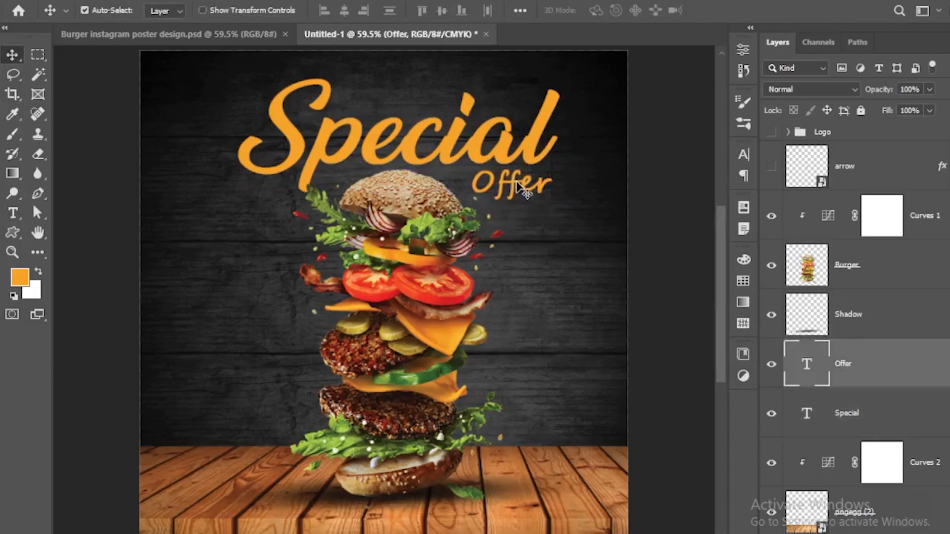
pyautogui.press('Left')
pyautogui.press('Left')
pyautogui.press('Left')
pyautogui.press('Left')
pyautogui.press('Left')
pyautogui.press('Left')
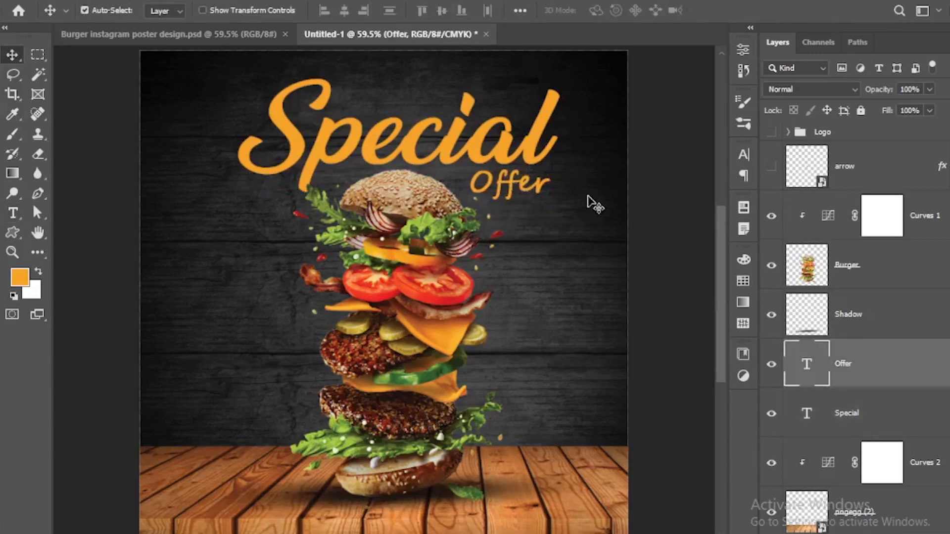
pyautogui.click(686, 188)
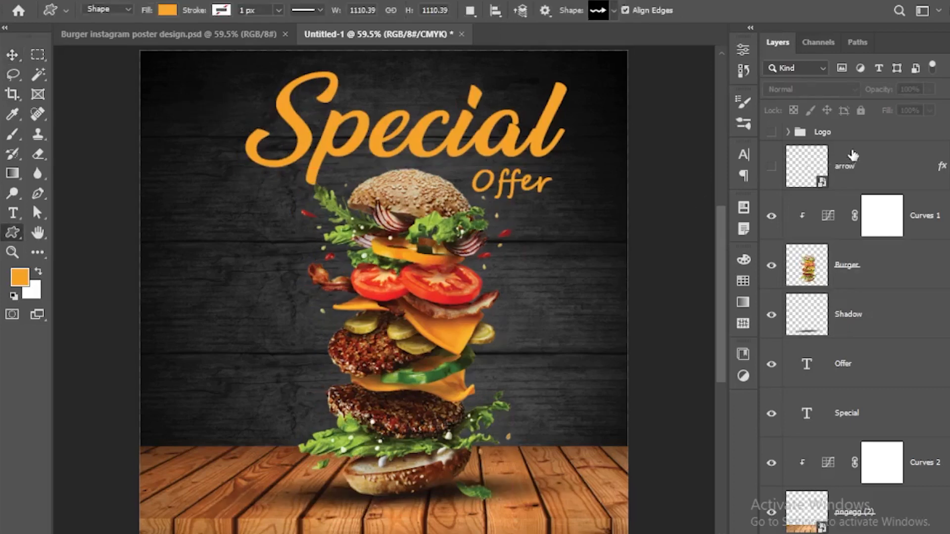
# - Add a new layer above the Logo group and draw an oval speech bubble custom shape, about 276 by 195 px, left of the burger's top
pyautogui.click(870, 134)
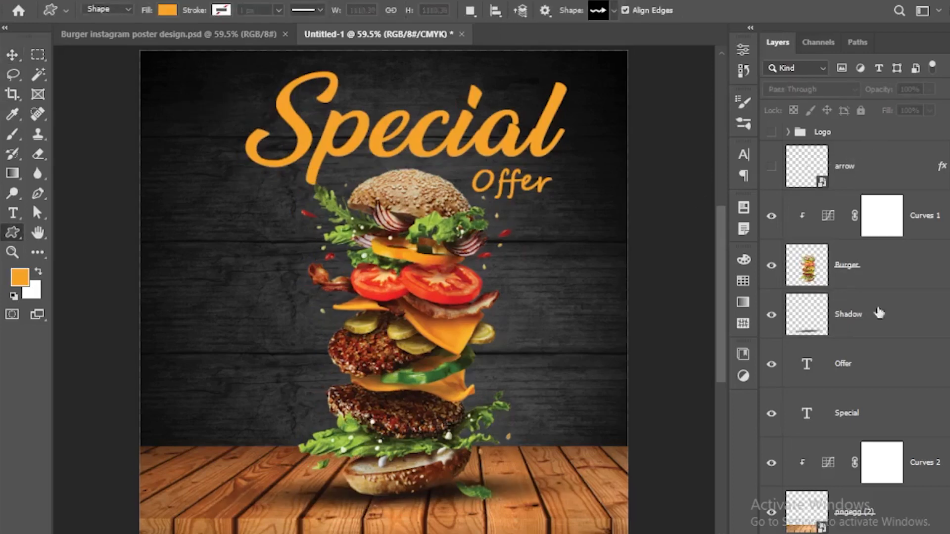
pyautogui.hotkey('ctrl', 'shift', 'alt', 'n')
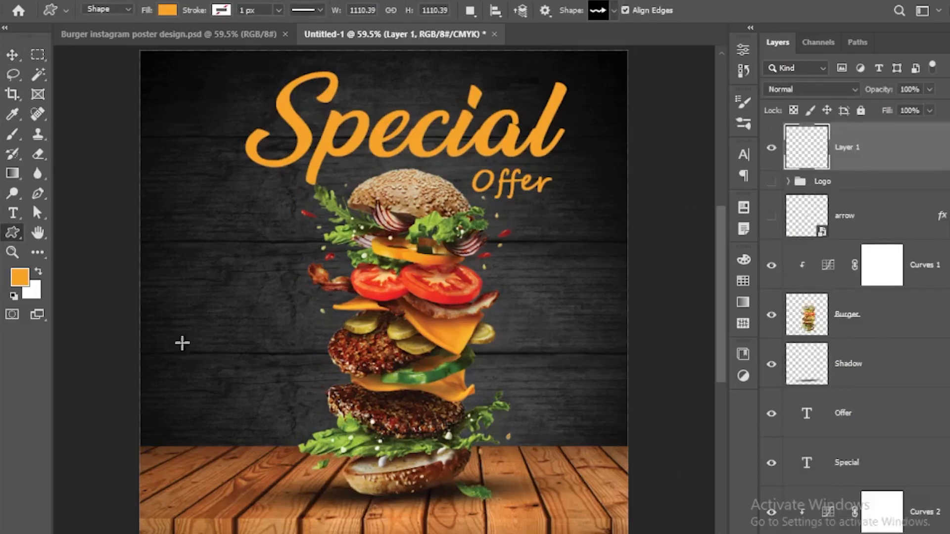
pyautogui.rightClick(22, 239)
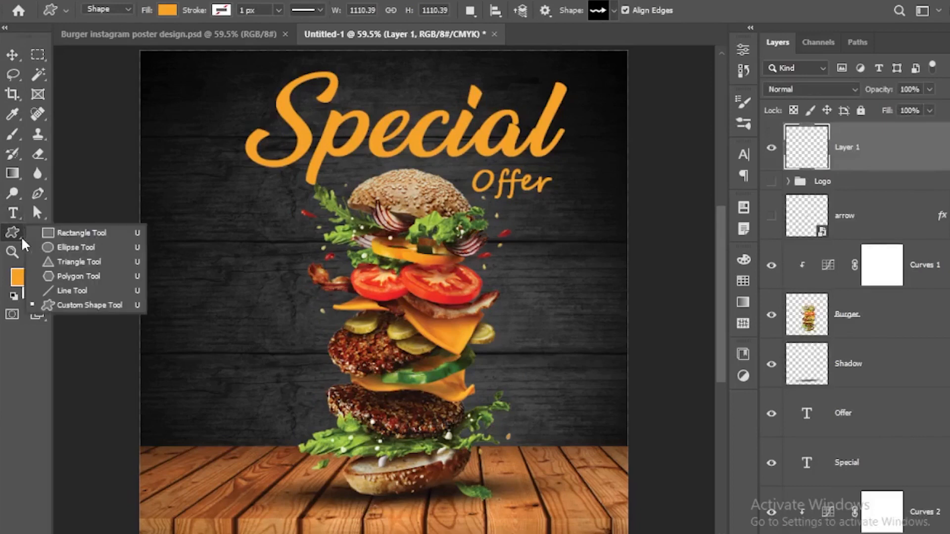
pyautogui.click(69, 306)
pyautogui.click(612, 11)
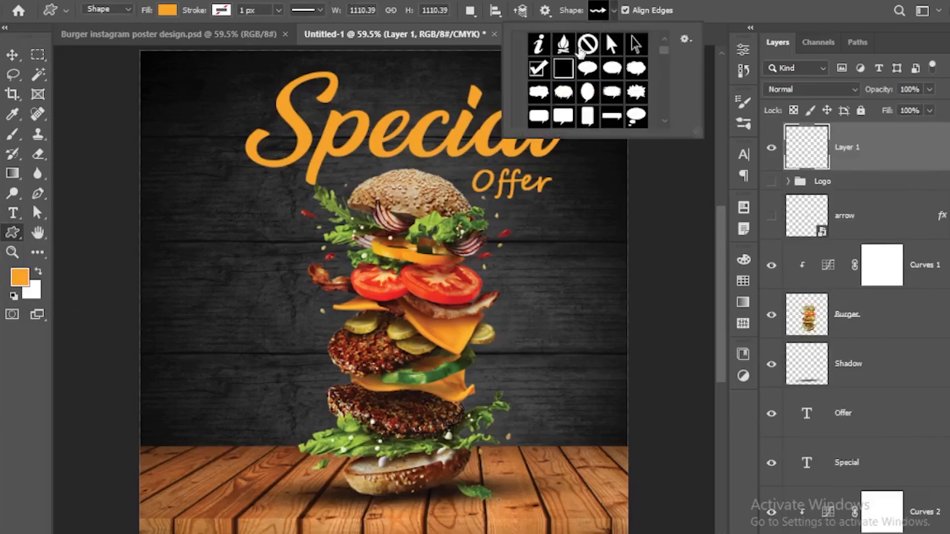
pyautogui.click(588, 68)
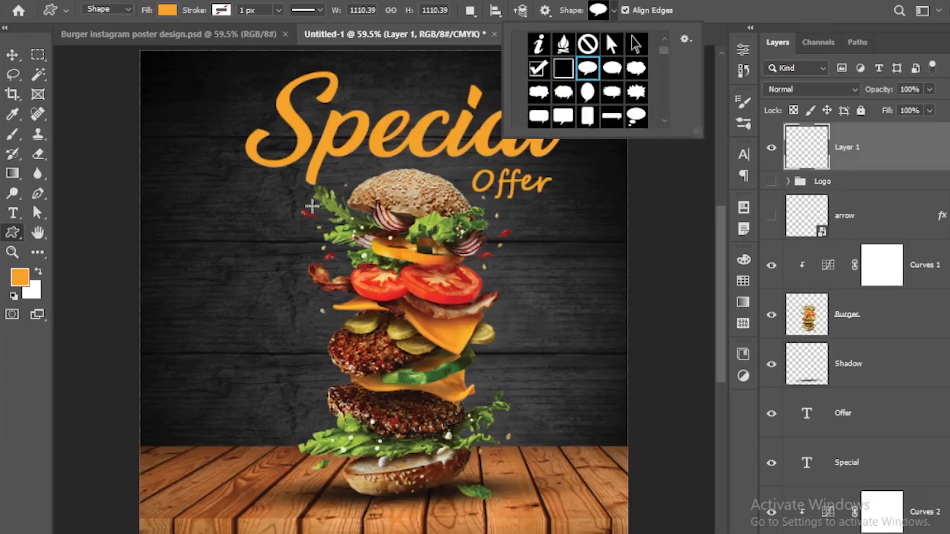
pyautogui.moveTo(191, 192); pyautogui.dragTo(315, 280)
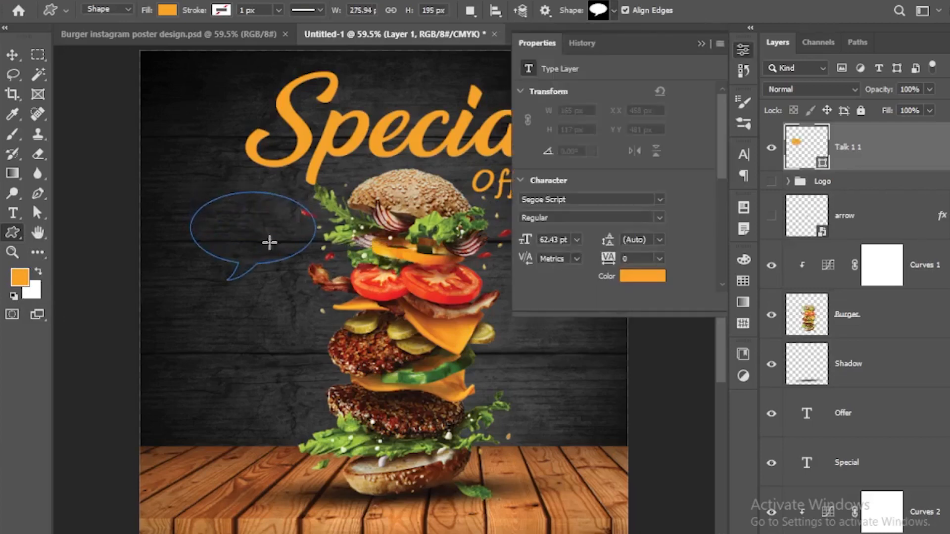
# - Remove the speech bubble's fill and give it a white stroke
pyautogui.click(574, 203)
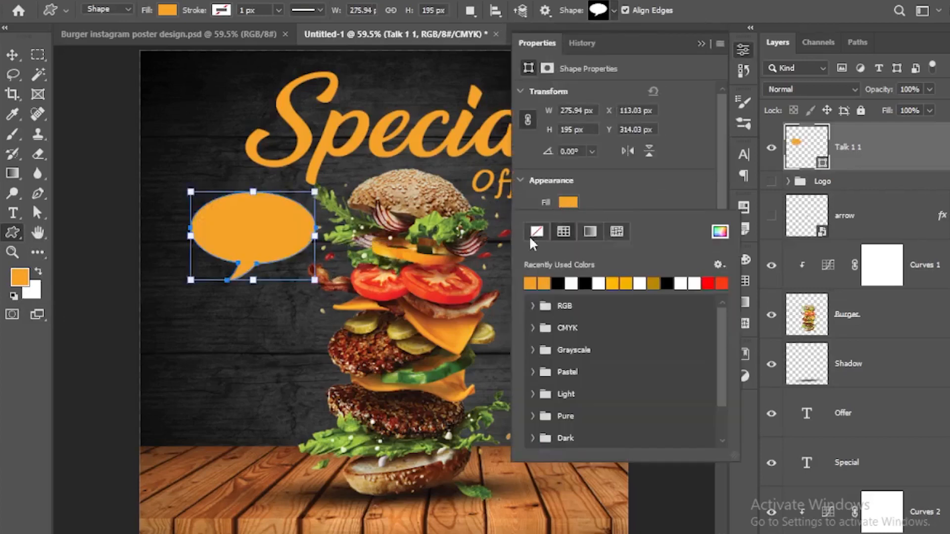
pyautogui.click(529, 235)
pyautogui.click(604, 195)
pyautogui.click(569, 224)
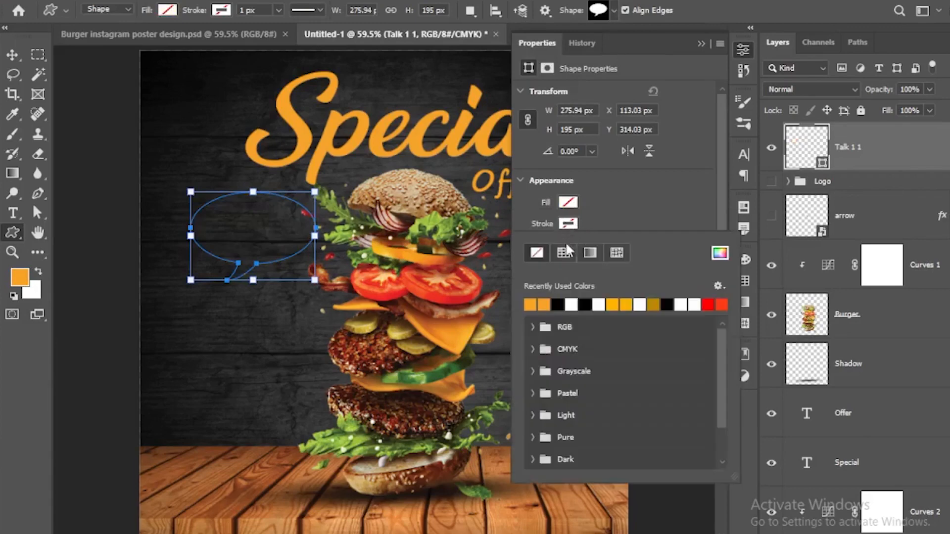
pyautogui.click(574, 304)
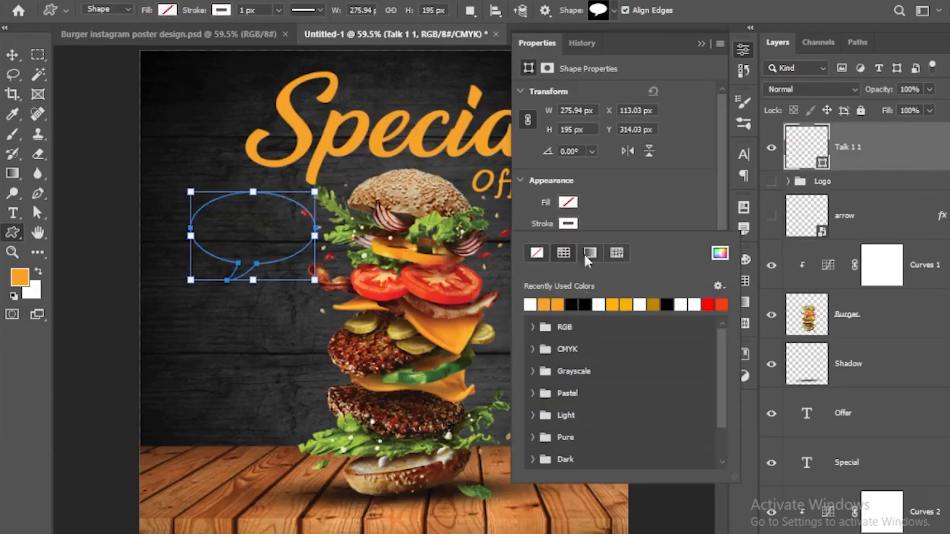
pyautogui.click(708, 45)
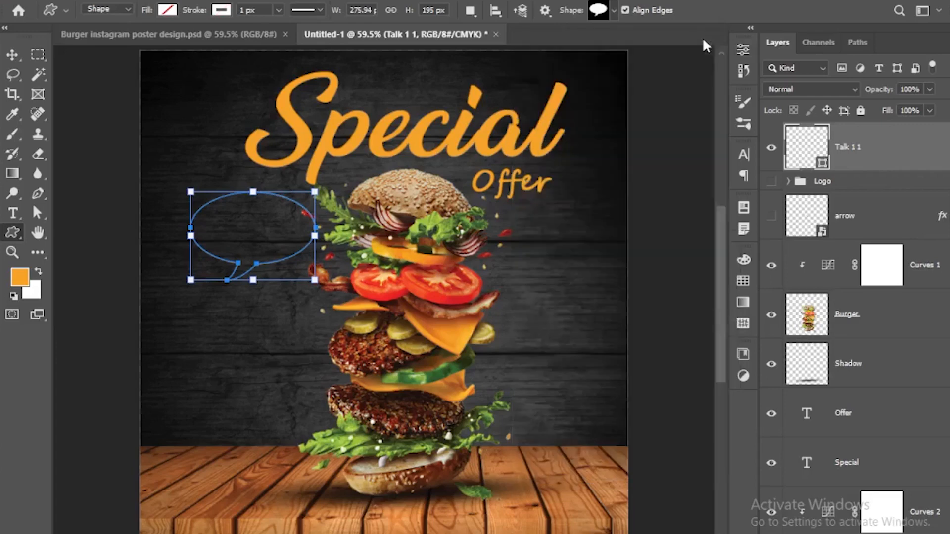
# - Try a 5 px stroke width on the speech bubble
pyautogui.click(279, 12)
pyautogui.click(263, 6)
pyautogui.write('5')
pyautogui.keyDown('ctrl'); pyautogui.click(884, 170); pyautogui.keyUp('ctrl')
pyautogui.click(895, 160)
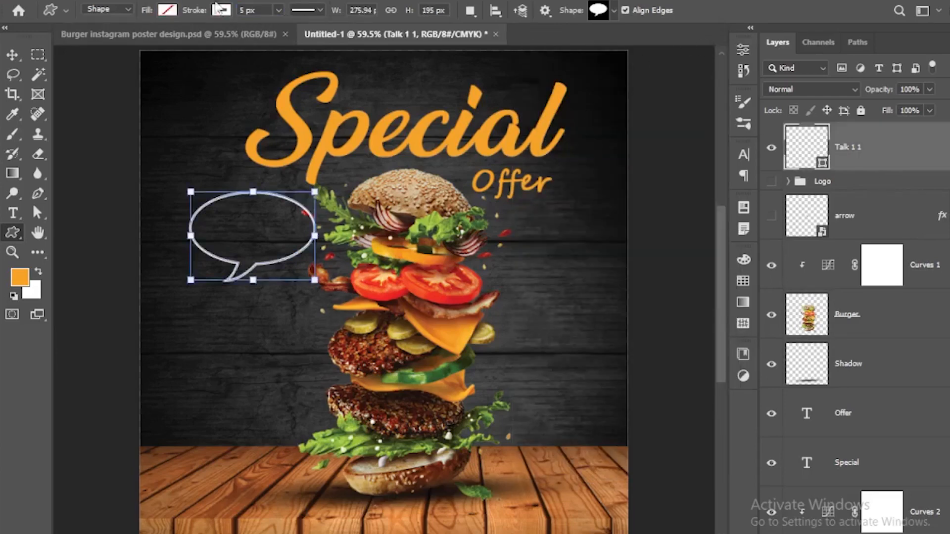
# - Set the speech bubble's stroke width to 3 px and deselect the shape
pyautogui.click(258, 10)
pyautogui.write('3')
pyautogui.press('Return')
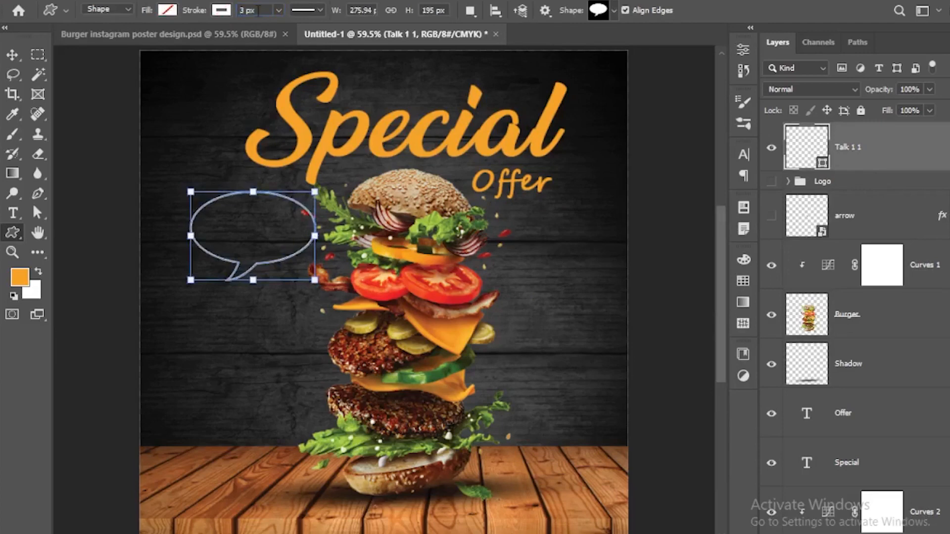
pyautogui.click(13, 56)
pyautogui.click(60, 131)
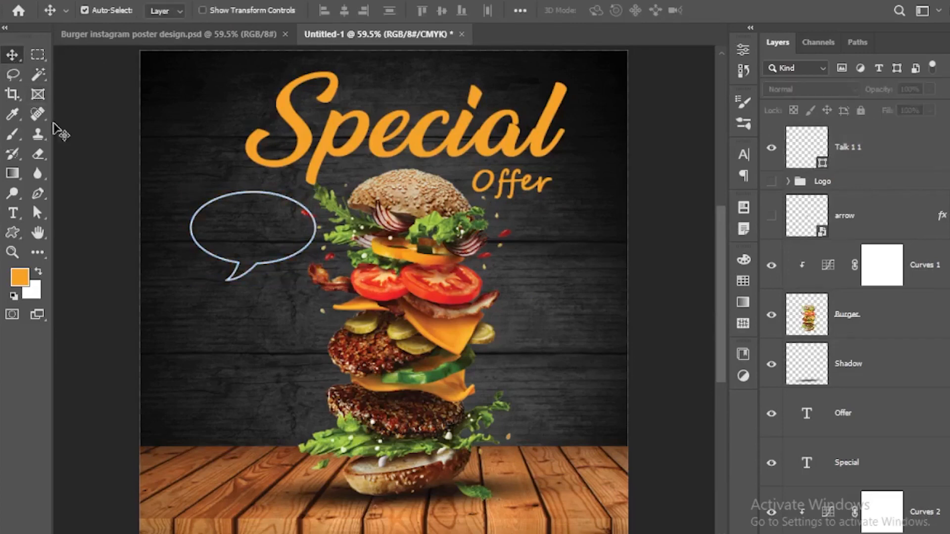
# - Flip the speech bubble horizontally so its tail points toward the burger, and move it slightly left
pyautogui.click(887, 156)
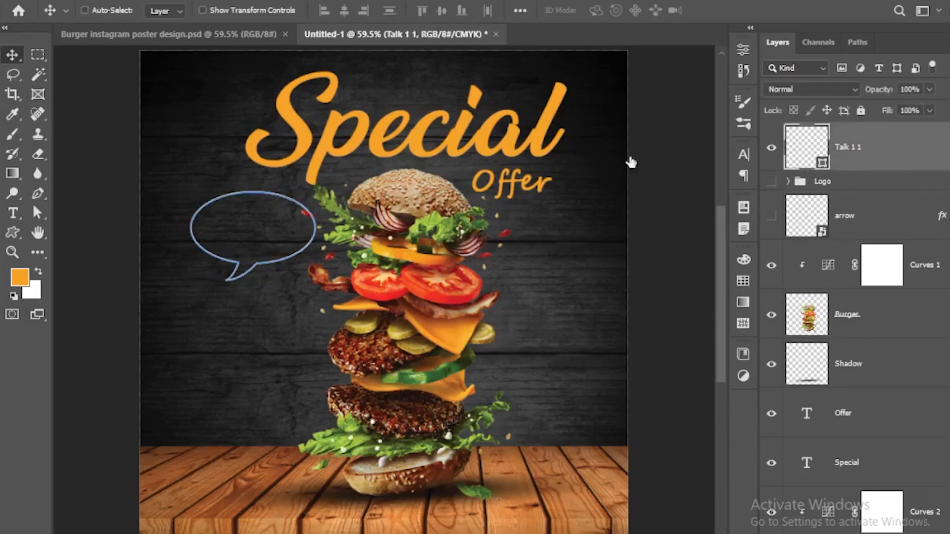
pyautogui.hotkey('ctrl', 't')
pyautogui.rightClick(288, 238)
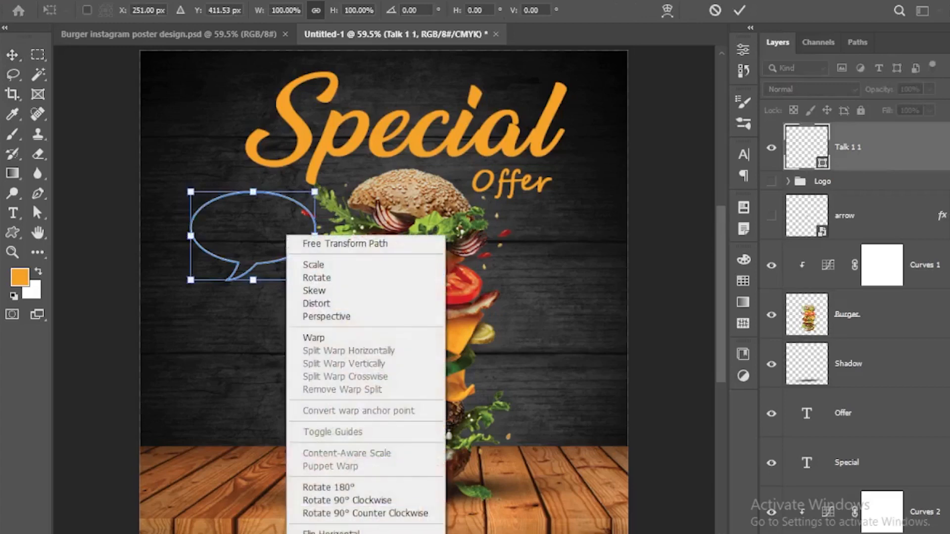
pyautogui.click(326, 532)
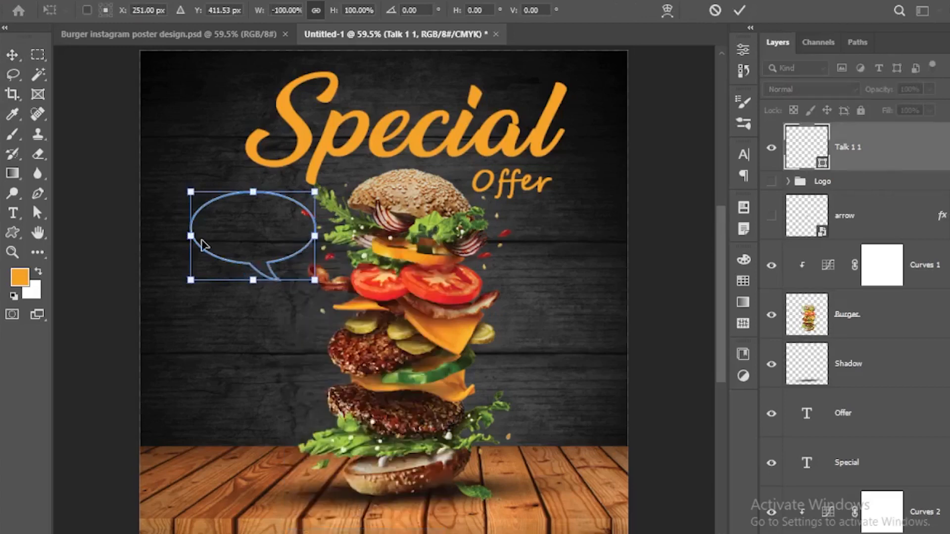
pyautogui.press('Return')
pyautogui.click(75, 126)
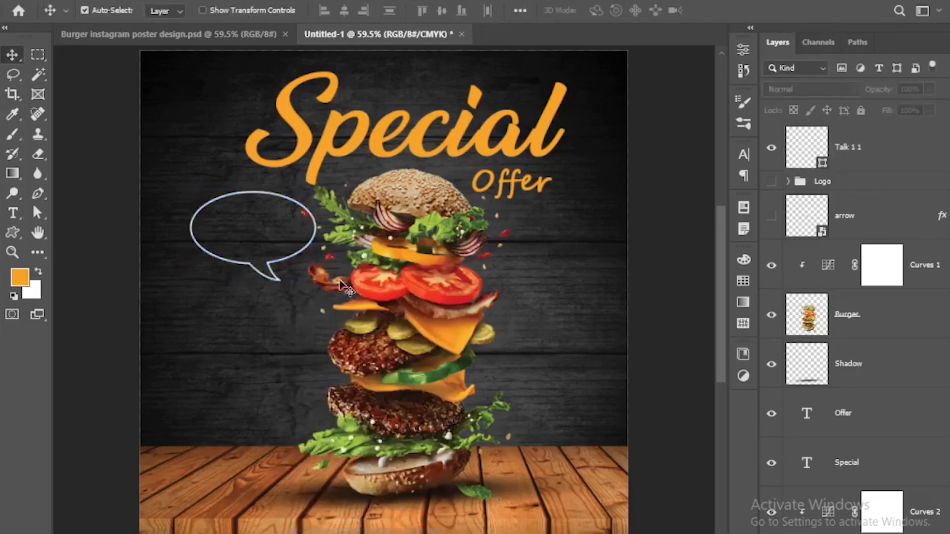
pyautogui.moveTo(288, 265); pyautogui.dragTo(263, 266)
pyautogui.press('t')
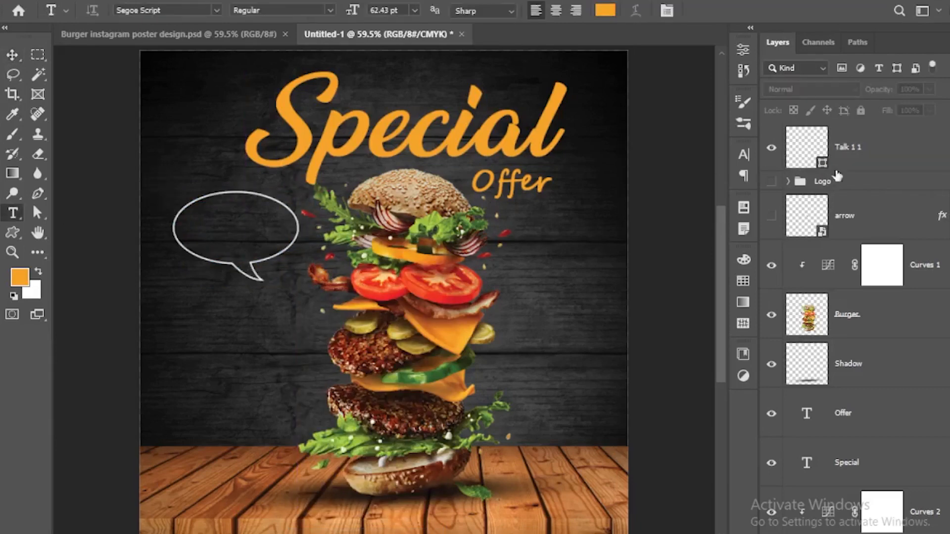
pyautogui.click(866, 159)
pyautogui.click(226, 231)
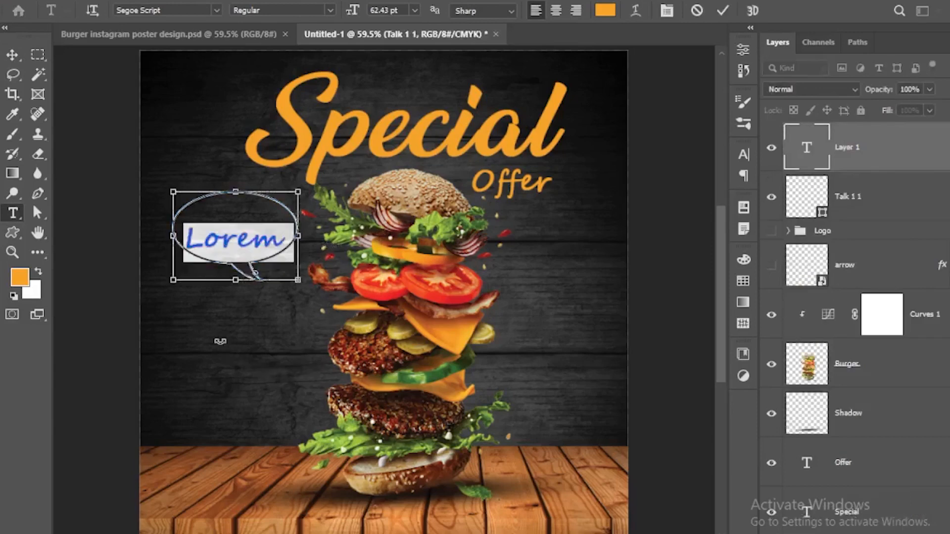
pyautogui.click(13, 54)
pyautogui.hotkey('ctrl', 'z')
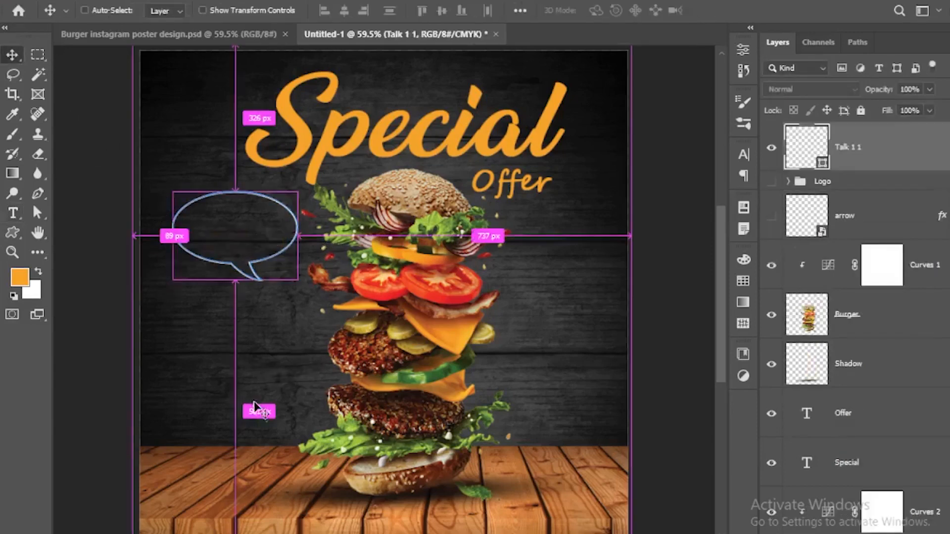
# - Add a point text reading "20$" on the empty background below the speech bubble, left of the burger
pyautogui.press('t')
pyautogui.click(219, 378)
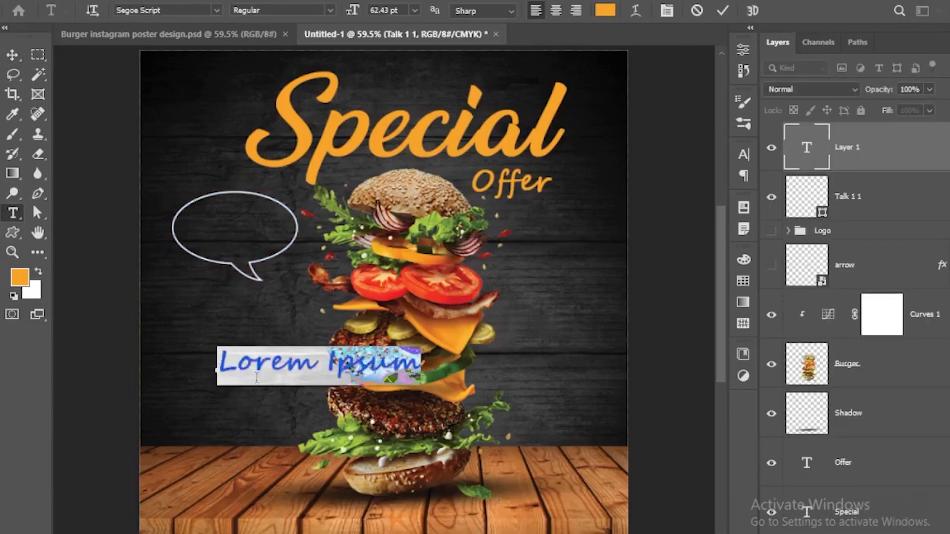
pyautogui.write('20')
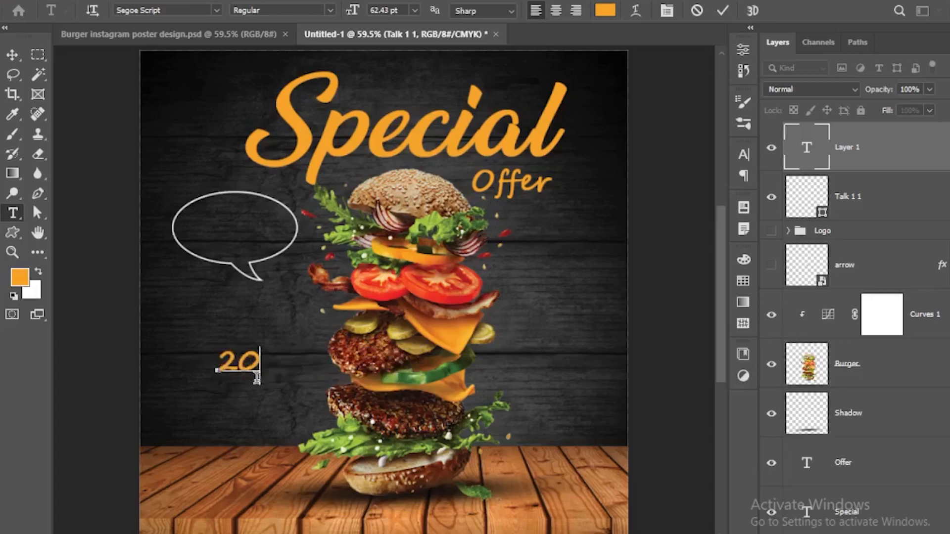
pyautogui.write('$')
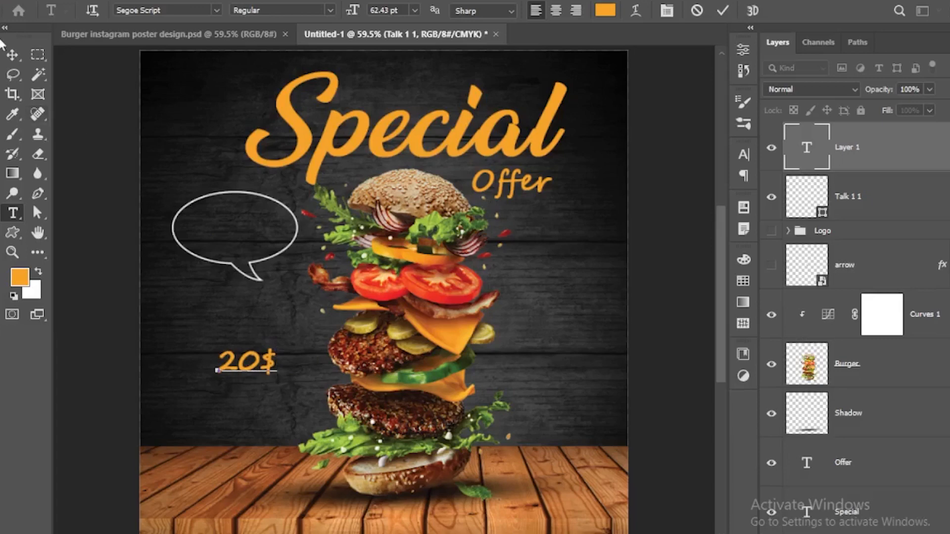
# - Commit the "20$" text and set its font to Impact
pyautogui.click(13, 55)
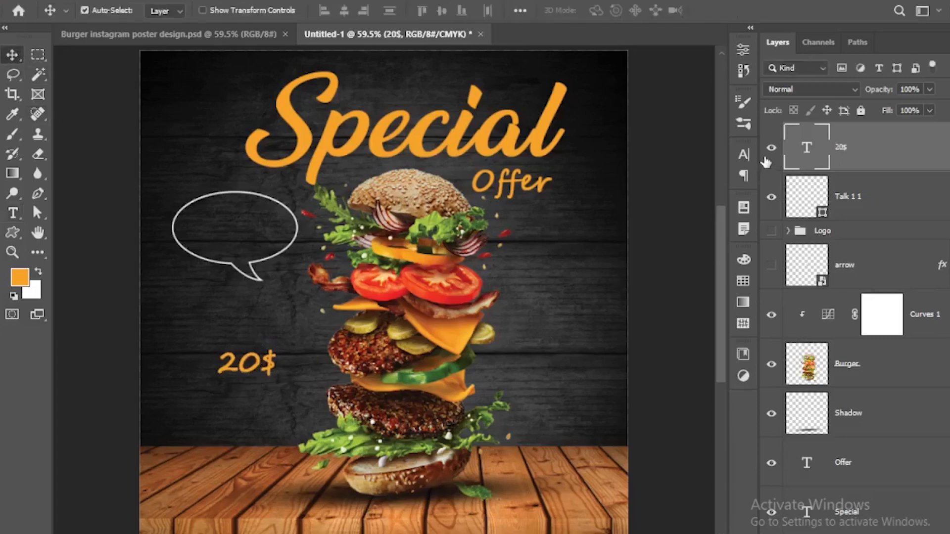
pyautogui.click(744, 155)
pyautogui.click(620, 179)
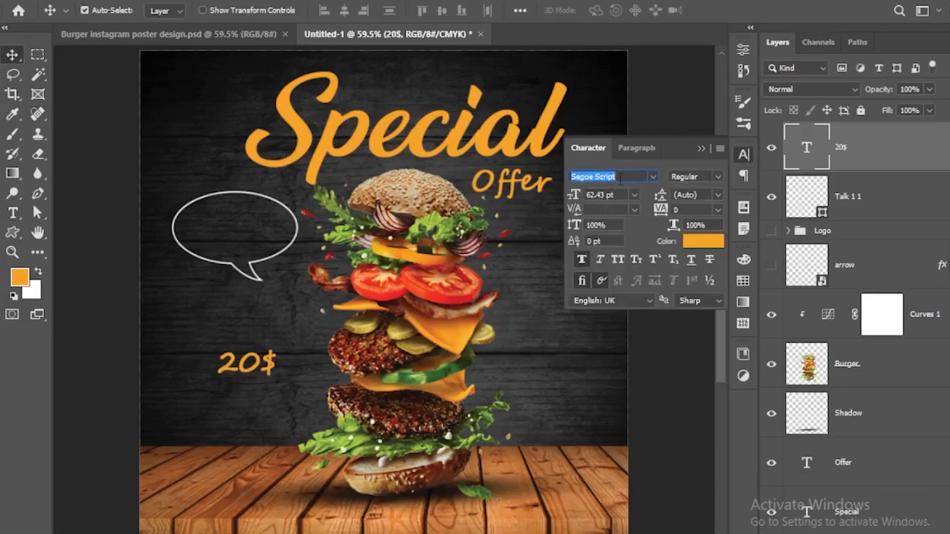
pyautogui.write('impa')
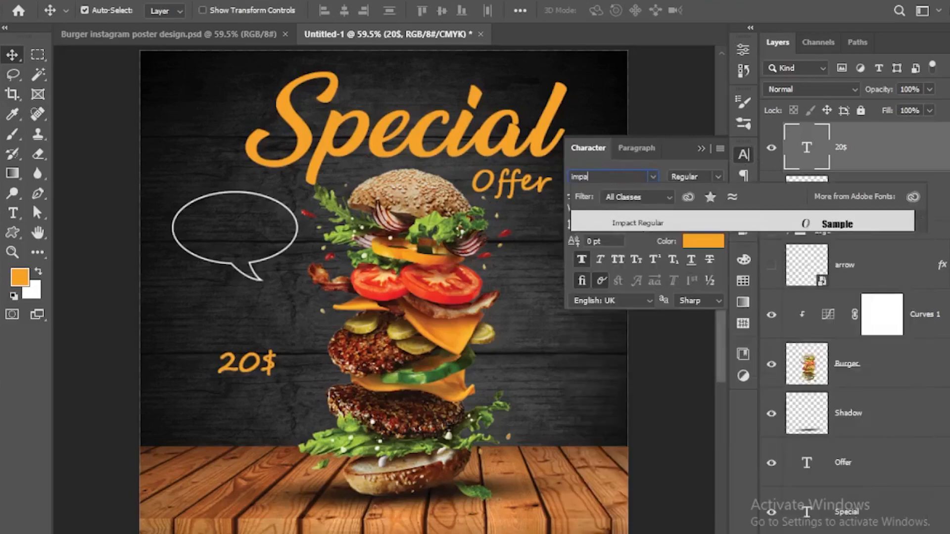
pyautogui.click(653, 220)
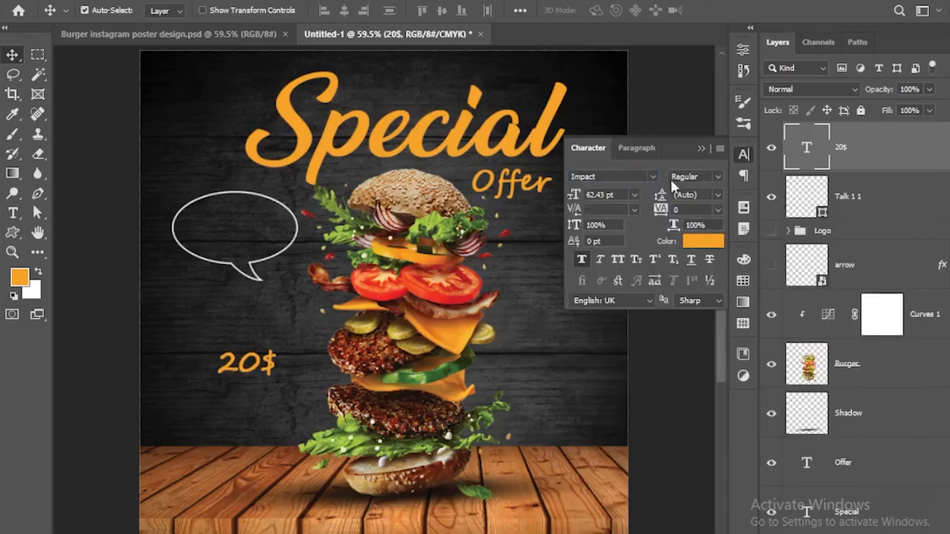
pyautogui.click(701, 148)
# - Scale the "20$" text up to roughly double size and move it inside the speech bubble
pyautogui.hotkey('ctrl', 't')
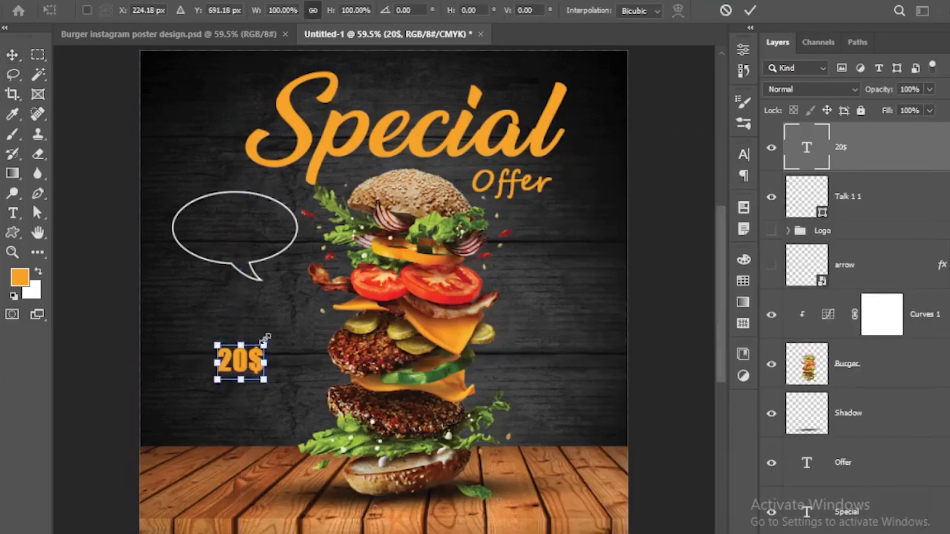
pyautogui.moveTo(272, 339); pyautogui.dragTo(317, 308)
pyautogui.press('Return')
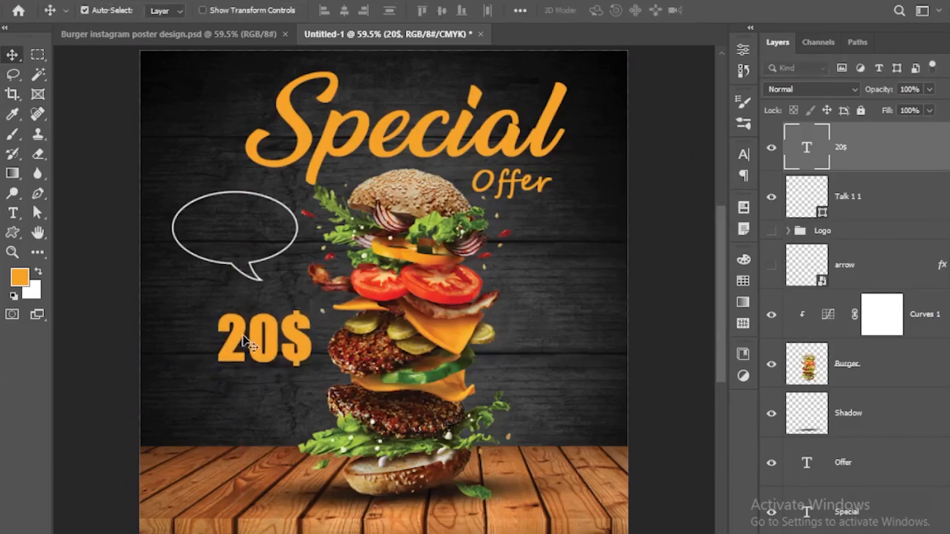
pyautogui.moveTo(266, 341); pyautogui.dragTo(237, 227)
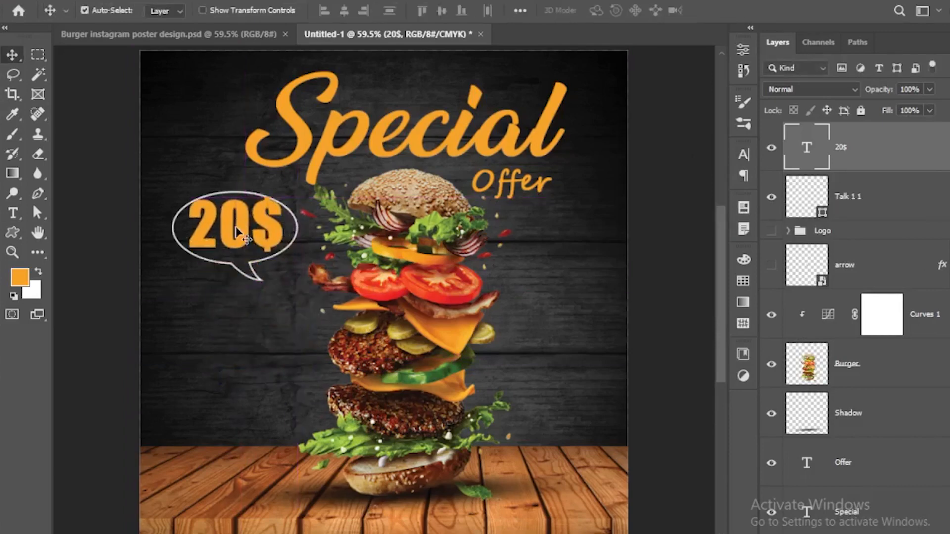
# - Enlarge the speech bubble outward from its centre to leave more room around the price text
pyautogui.keyDown('ctrl'); pyautogui.click(234, 271); pyautogui.keyUp('ctrl')
pyautogui.hotkey('ctrl', 't')
pyautogui.moveTo(299, 280); pyautogui.dragTo(312, 290)
pyautogui.press('Return')
# - Nudge the "20$" text slightly left and scale it down a little to sit centred in the bubble
pyautogui.doubleClick(268, 237)
pyautogui.click(12, 55)
pyautogui.moveTo(229, 226); pyautogui.dragTo(224, 224)
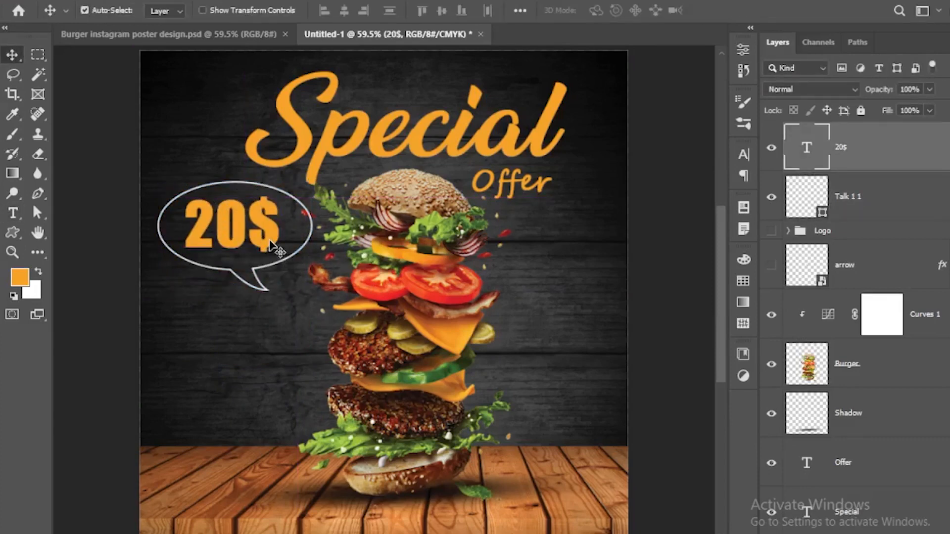
pyautogui.moveTo(229, 228); pyautogui.dragTo(223, 227)
pyautogui.hotkey('ctrl', 't')
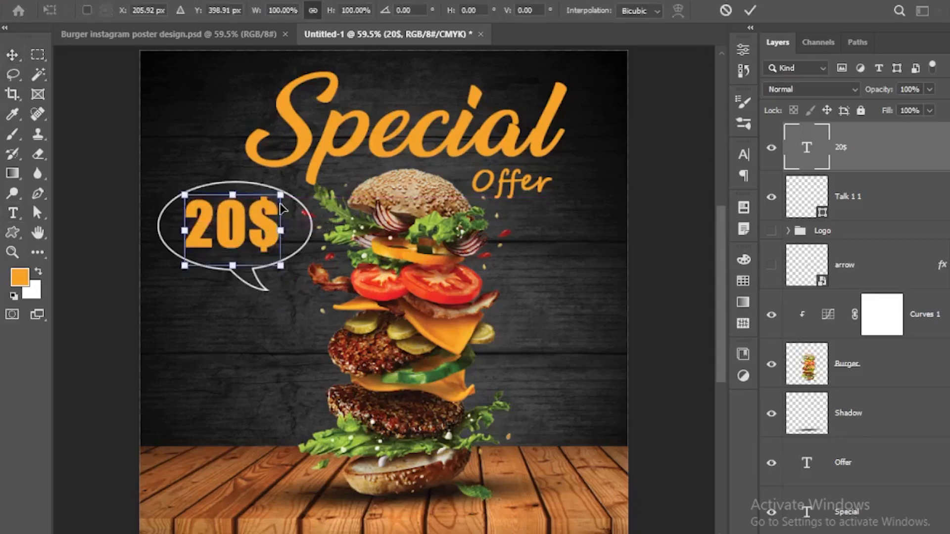
pyautogui.moveTo(280, 197); pyautogui.dragTo(275, 200)
pyautogui.press('Return')
# - Scale the speech bubble down slightly about its centre and nudge the "20$" text to centre it in the outline
pyautogui.click(312, 220)
pyautogui.hotkey('ctrl', 't')
pyautogui.press('Escape')
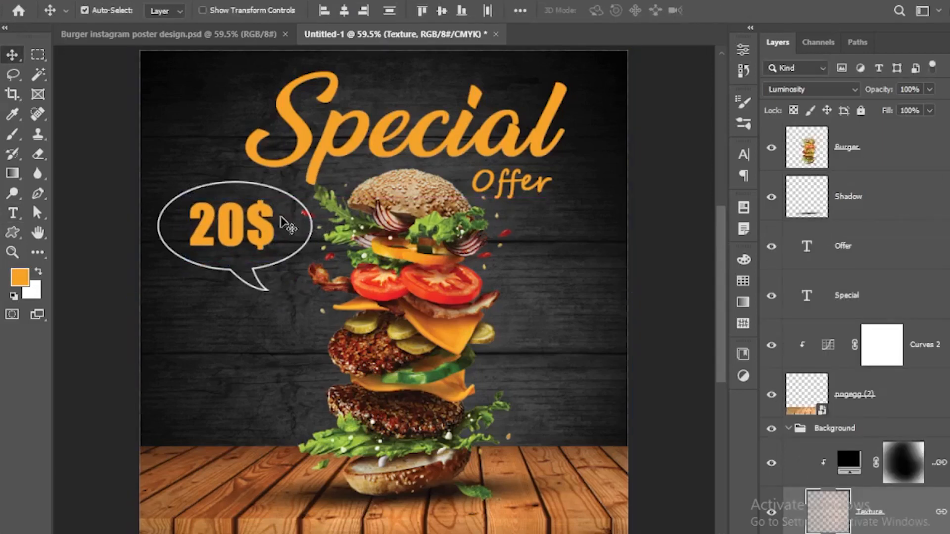
pyautogui.click(256, 286)
pyautogui.hotkey('ctrl', 't')
pyautogui.moveTo(311, 293); pyautogui.dragTo(301, 289)
pyautogui.press('Return')
pyautogui.click(130, 200)
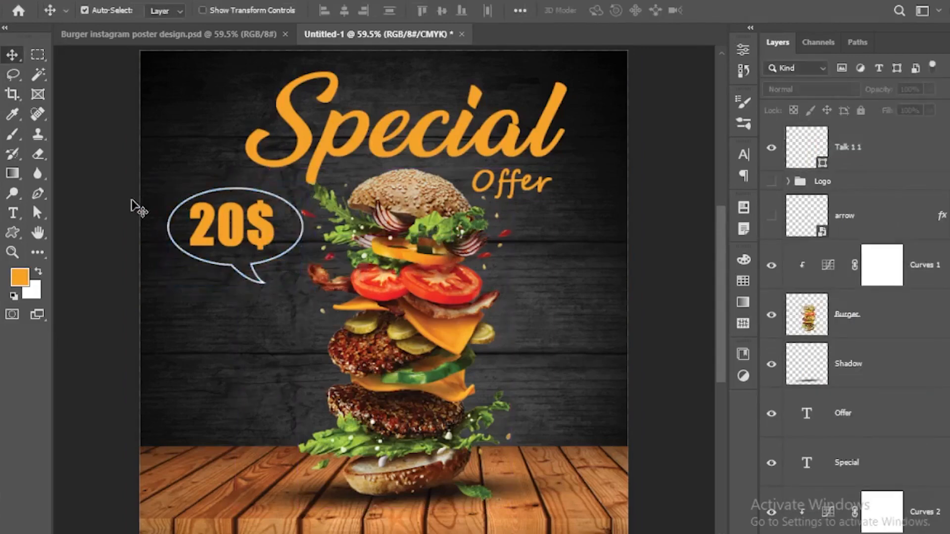
pyautogui.moveTo(242, 227); pyautogui.dragTo(243, 228)
pyautogui.click(101, 140)
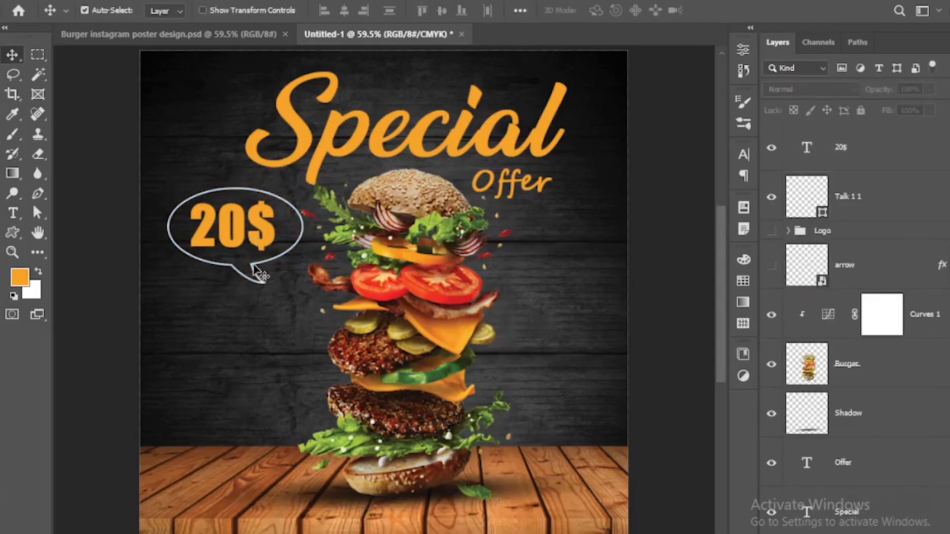
# - Delete the dollar sign from the price text, leaving only "20"
pyautogui.scroll(5, 265, 228)
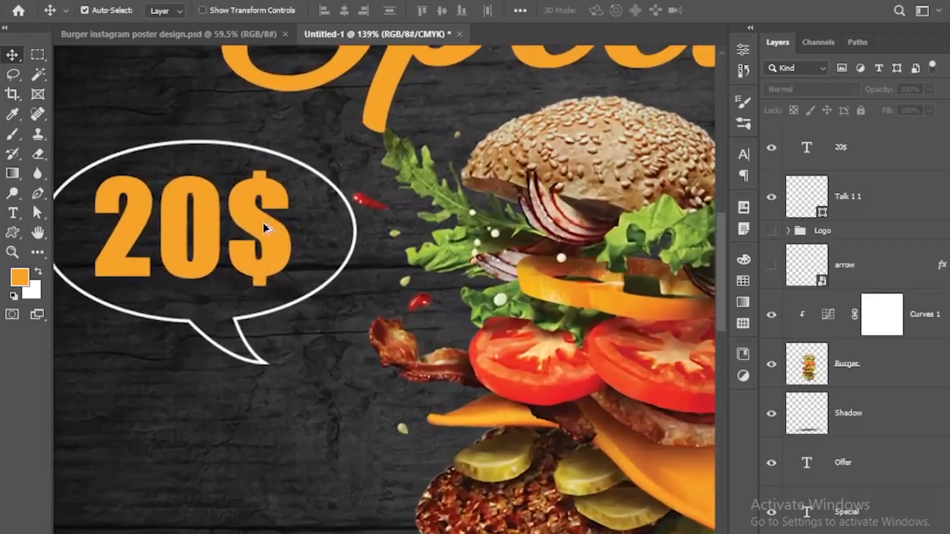
pyautogui.doubleClick(285, 230)
pyautogui.click(285, 230)
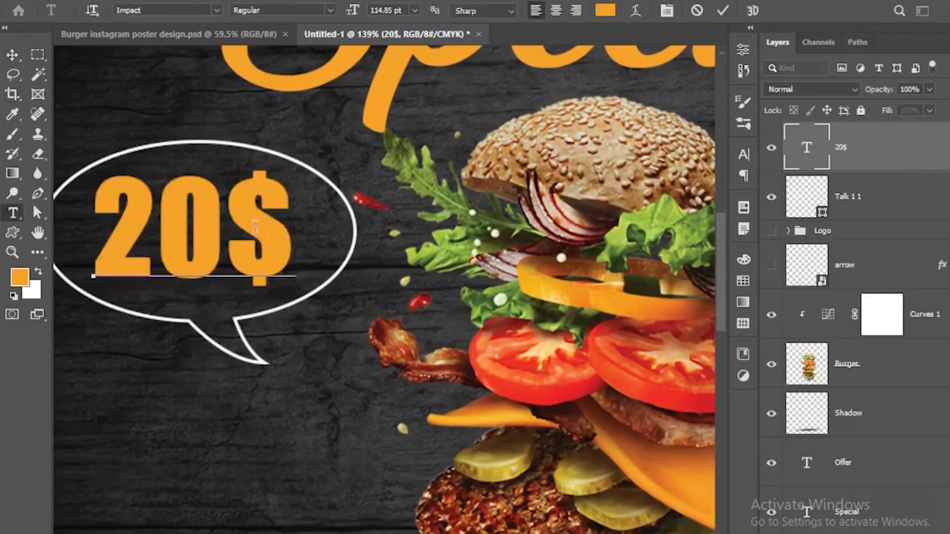
pyautogui.press('BackSpace')
pyautogui.click(12, 54)
# - Duplicate the "20" text directly to its right and replace the copy's content with "$"
pyautogui.moveTo(180, 212); pyautogui.dragTo(314, 229)
pyautogui.doubleClick(308, 221)
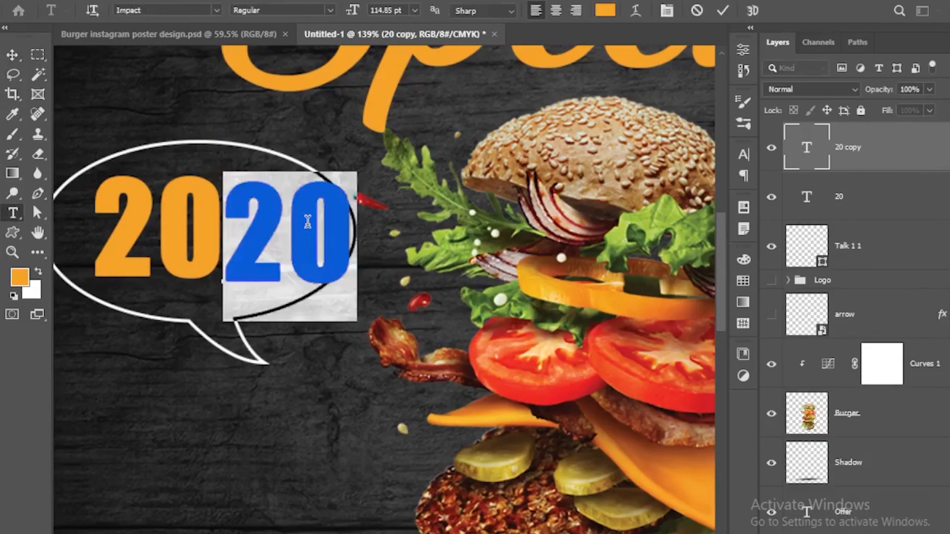
pyautogui.write('$')
pyautogui.hotkey('ctrl', 'Return')
pyautogui.press('v')
# - Scale the "$" text down to about 40%, keeping it at the upper right of the "20"
pyautogui.hotkey('ctrl', 't')
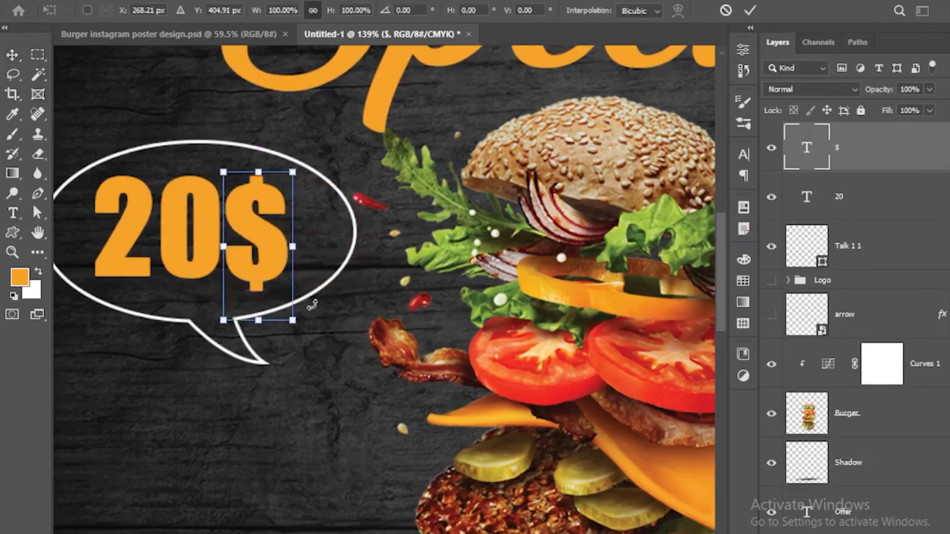
pyautogui.moveTo(292, 324); pyautogui.dragTo(258, 238)
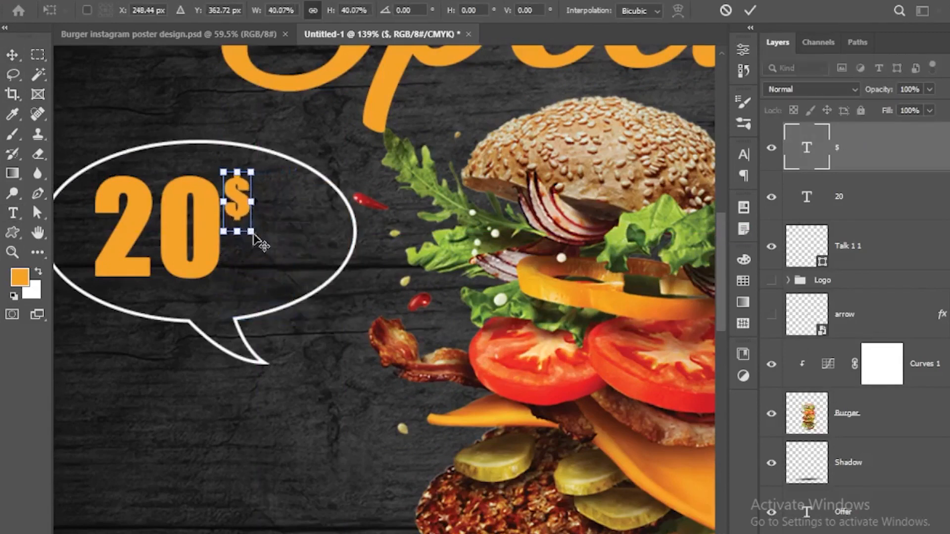
pyautogui.press('Return')
# - Duplicate the small "$" below itself, change the copy's text to "ONLY", and fine-tune both positions beside the "20"
pyautogui.moveTo(241, 201); pyautogui.dragTo(248, 257)
pyautogui.doubleClick(248, 257)
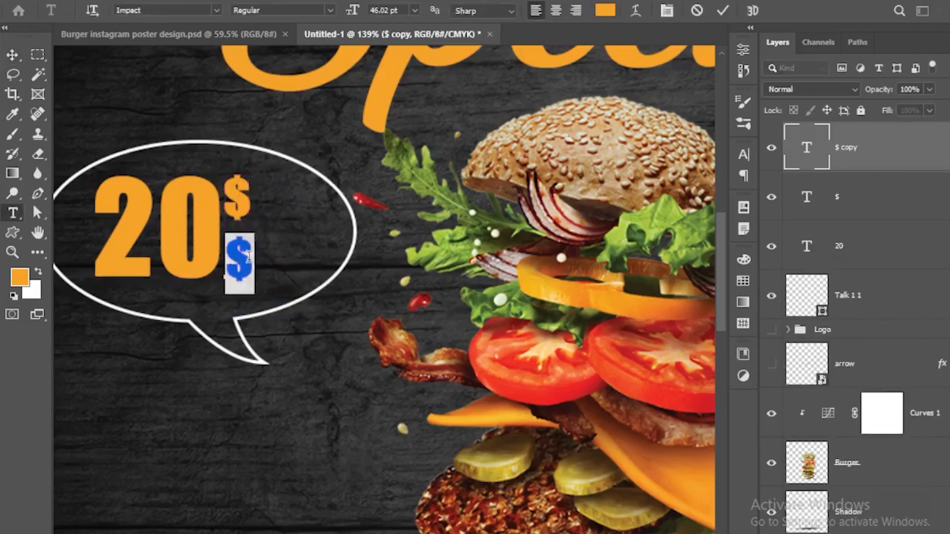
pyautogui.write('ONLY')
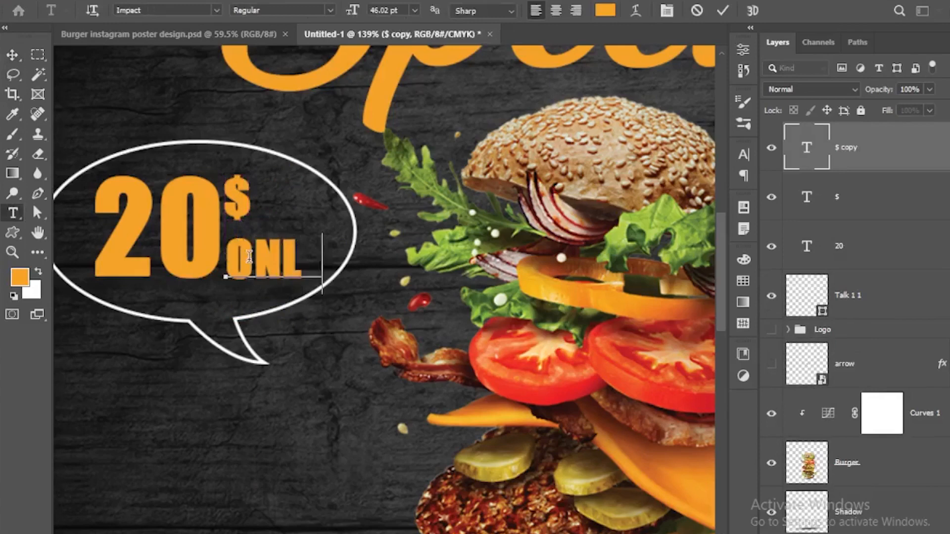
pyautogui.click(12, 55)
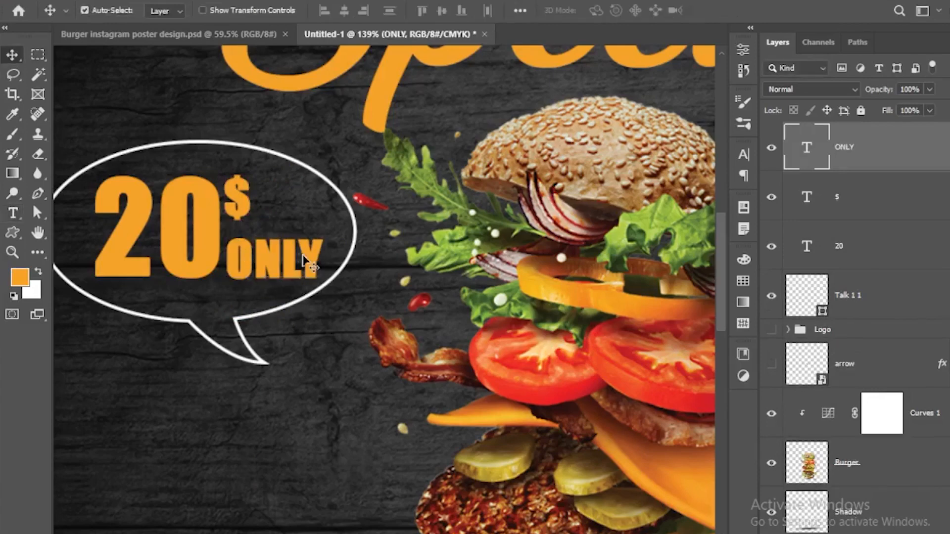
pyautogui.moveTo(304, 256); pyautogui.dragTo(303, 254)
pyautogui.moveTo(240, 197); pyautogui.dragTo(241, 196)
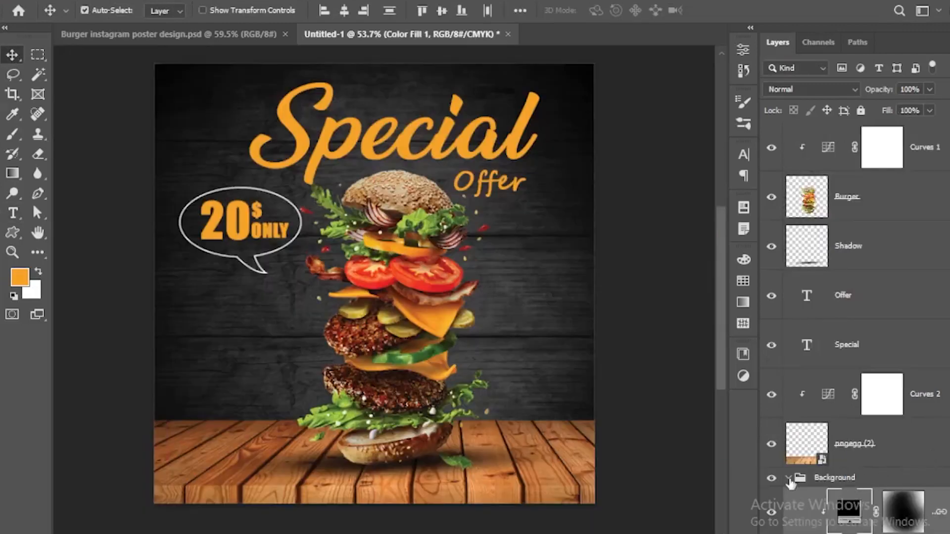
# - Collapse the Background group, then lock both that group and the wooden table layer pngegg (2)
pyautogui.click(789, 479)
pyautogui.click(831, 478)
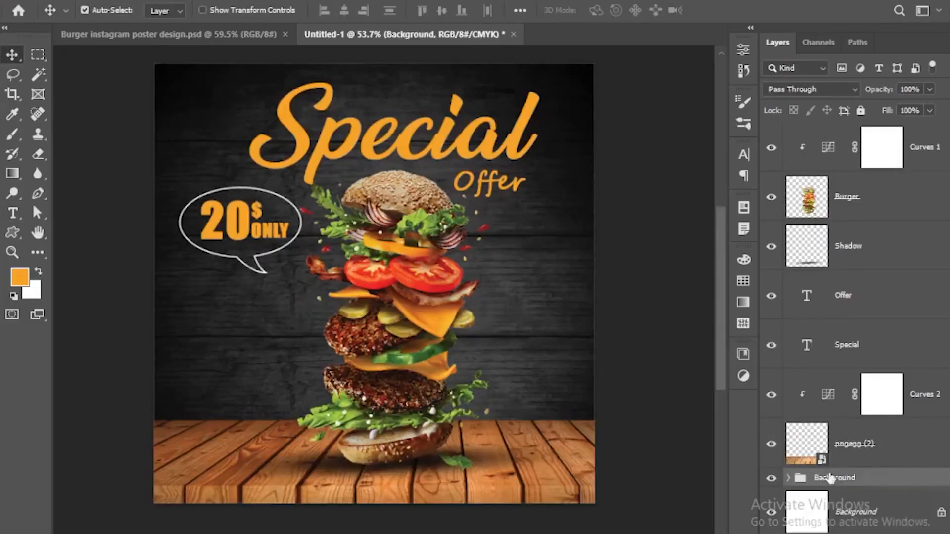
pyautogui.click(861, 111)
pyautogui.click(922, 457)
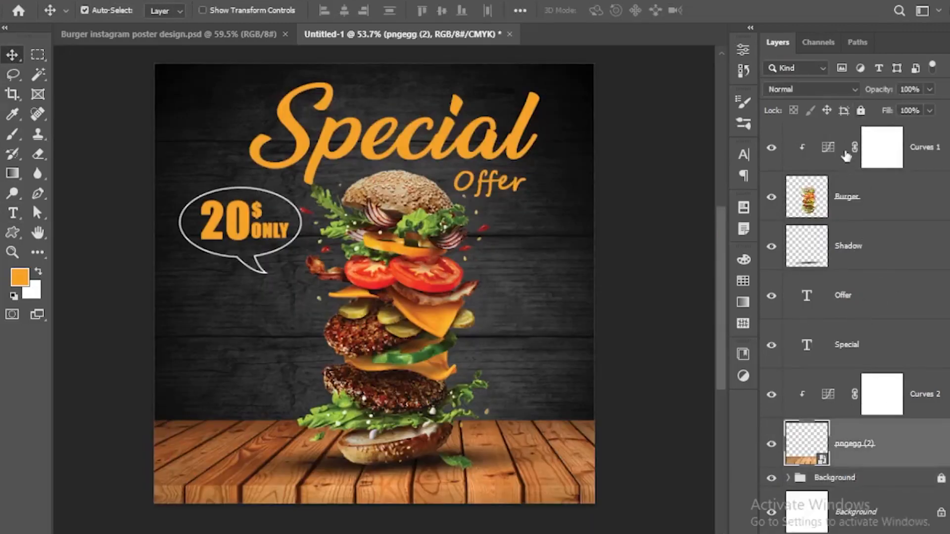
pyautogui.click(861, 111)
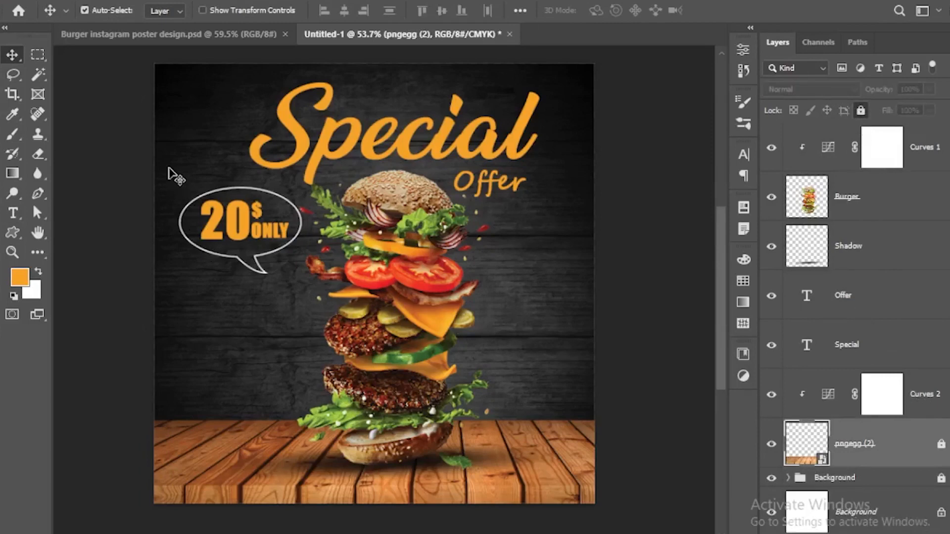
# - Select the "ONLY", "$", "20" and speech bubble layers together and link them
pyautogui.moveTo(168, 167); pyautogui.dragTo(255, 260)
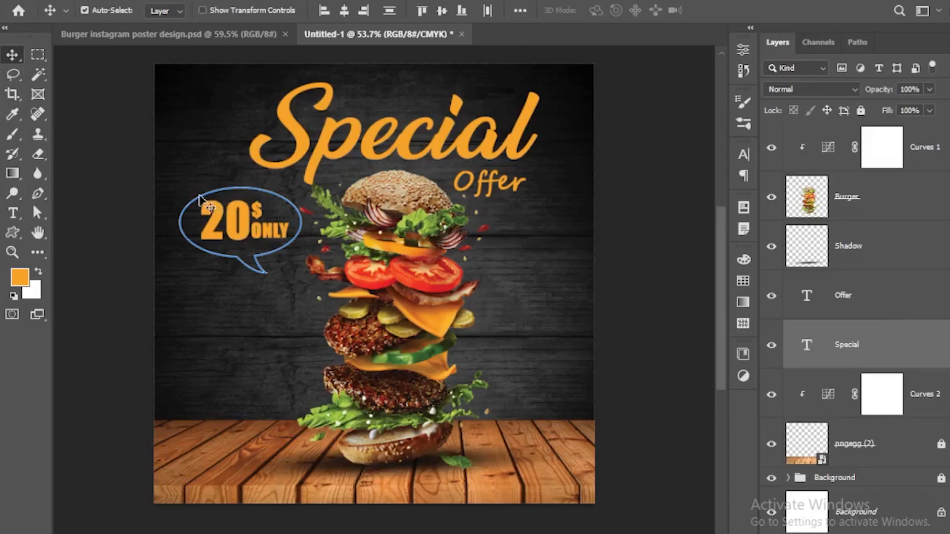
pyautogui.click(175, 205)
pyautogui.moveTo(202, 302); pyautogui.dragTo(288, 190)
pyautogui.scroll(5, 888, 277)
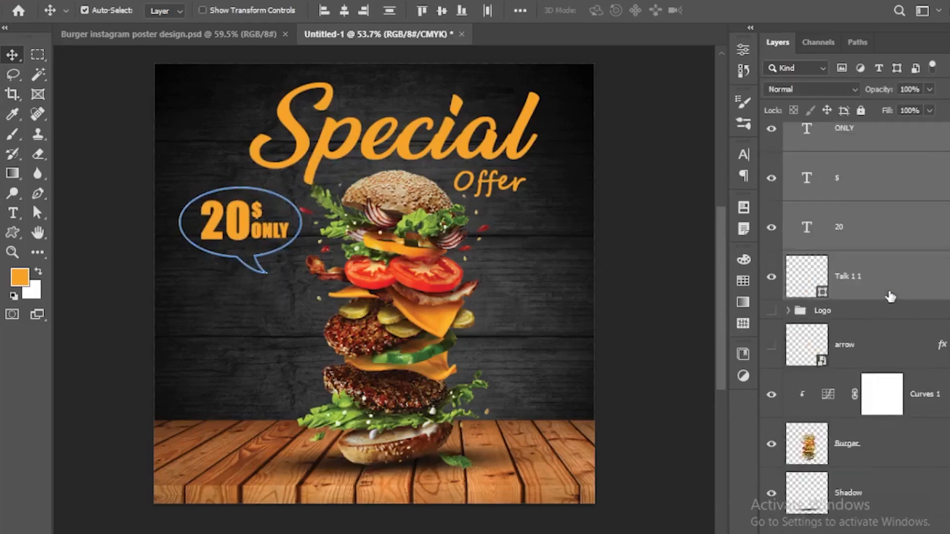
pyautogui.rightClick(885, 238)
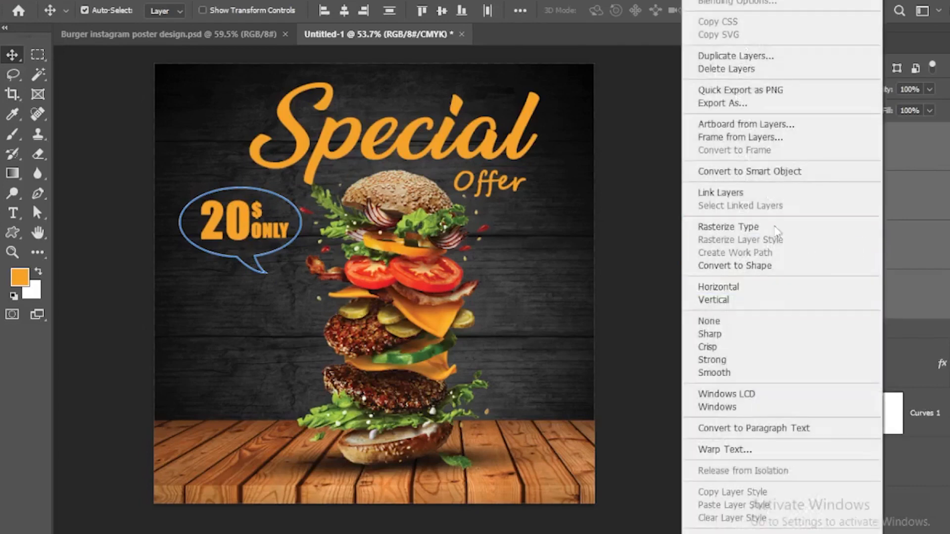
pyautogui.click(775, 191)
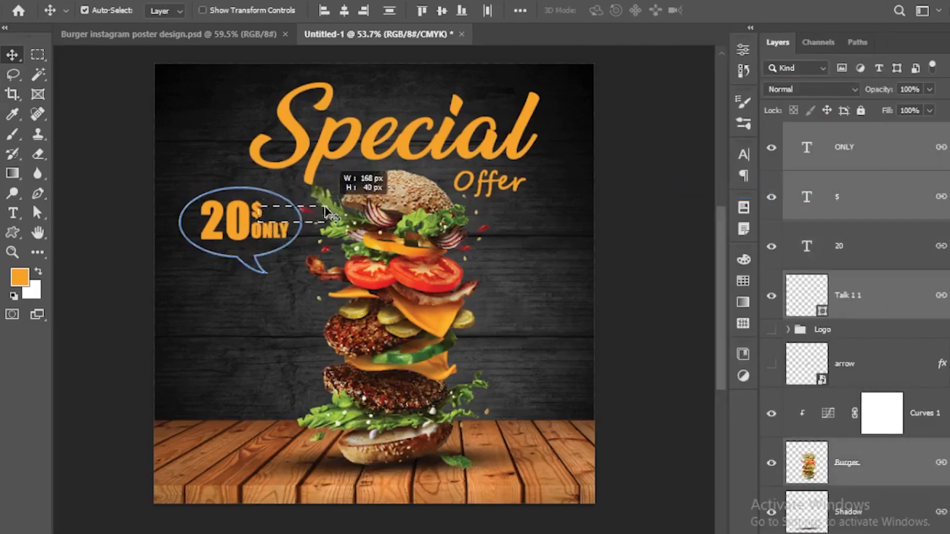
# - Group the three price text layers and the speech bubble layer, and name the group "Price"
pyautogui.moveTo(243, 220); pyautogui.dragTo(317, 183)
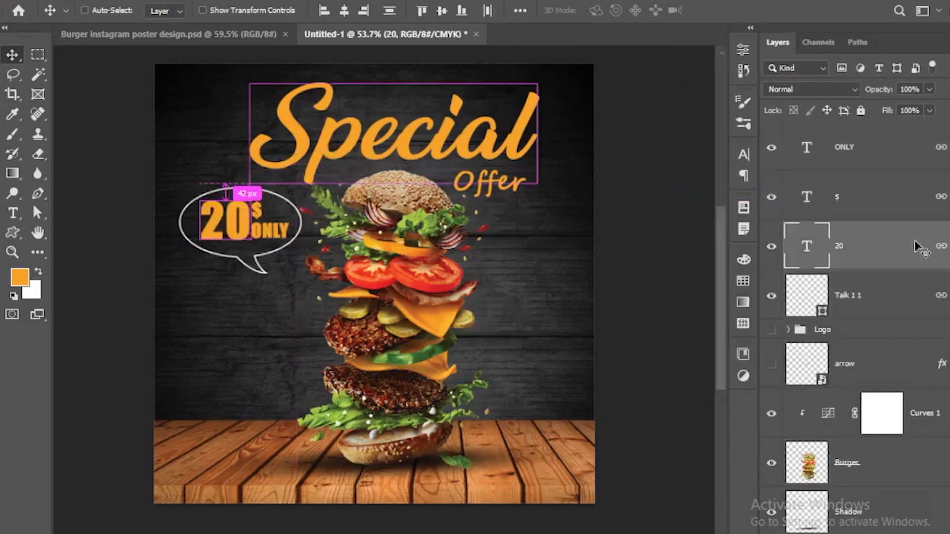
pyautogui.click(895, 308)
pyautogui.keyDown('shift'); pyautogui.click(872, 160); pyautogui.keyUp('shift')
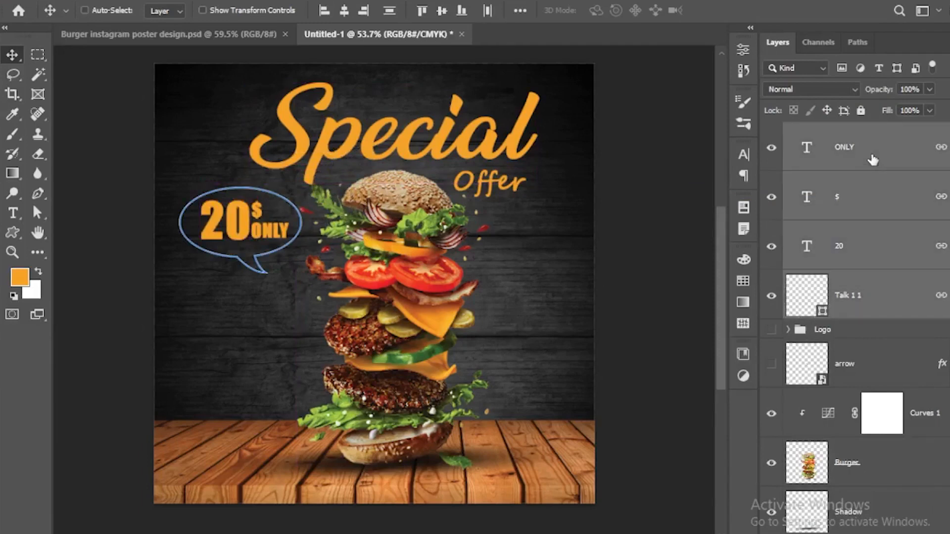
pyautogui.hotkey('ctrl', 'g')
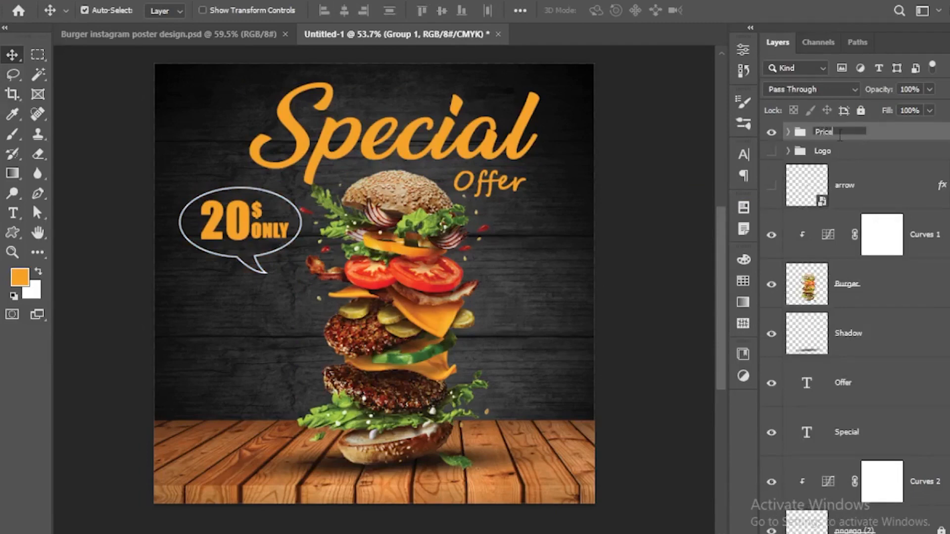
pyautogui.press('Return')
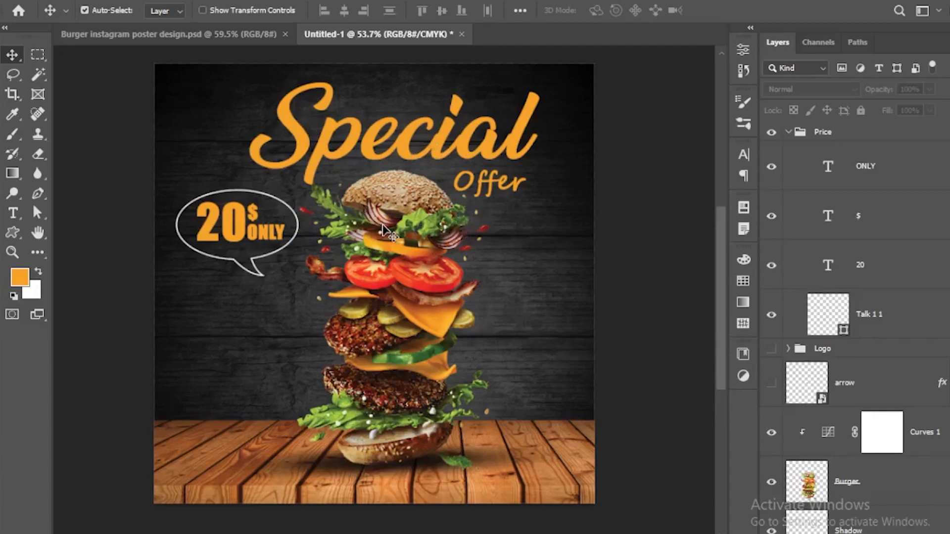
# - Move the burger slightly left on the wooden table and deselect it
pyautogui.moveTo(424, 313); pyautogui.dragTo(411, 317)
pyautogui.click(657, 265)
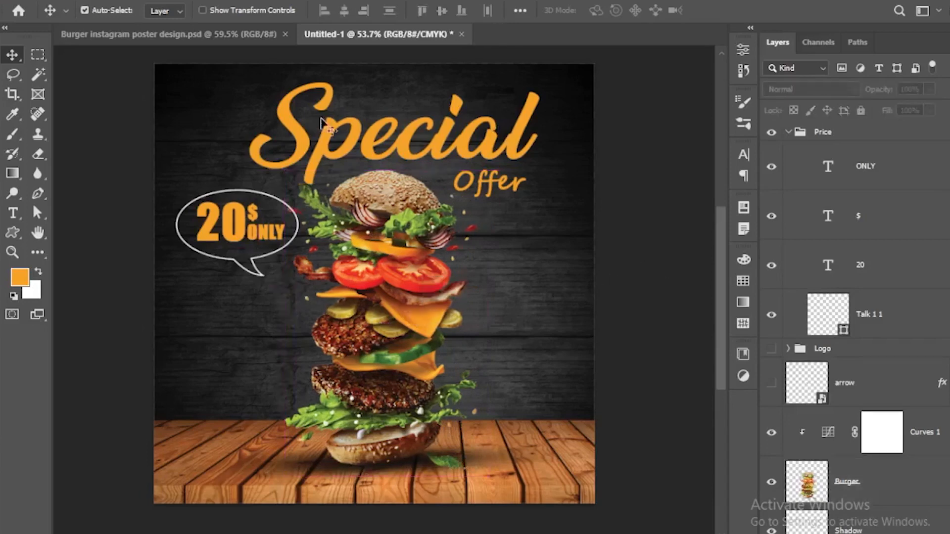
# - Draw an orange rectangle about 257 by 60 px on the dark background to the right of the burger's lower patty
pyautogui.click(16, 229)
pyautogui.click(59, 231)
pyautogui.moveTo(473, 368); pyautogui.dragTo(578, 391)
pyautogui.press('v')
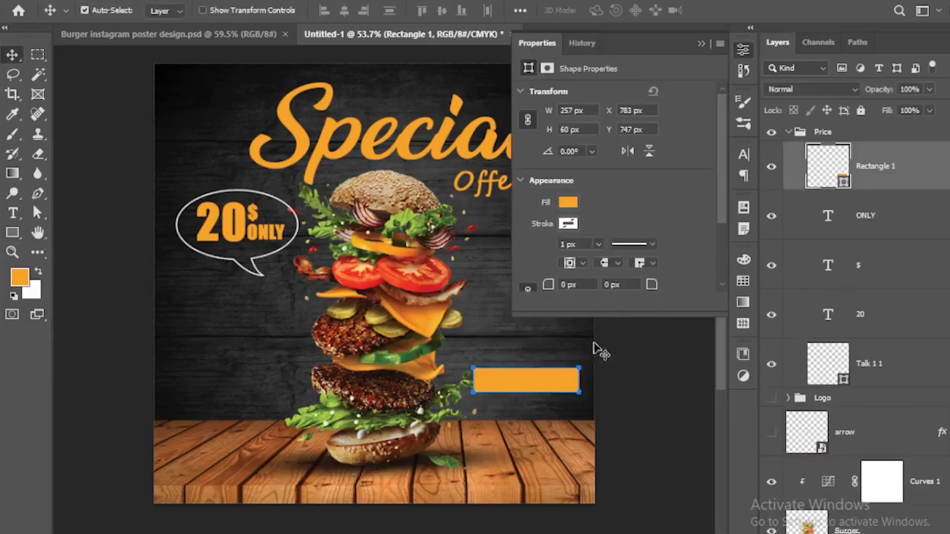
# - Round all four corners of the orange rectangle fully so it becomes a pill-shaped button
pyautogui.click(530, 287)
pyautogui.moveTo(548, 247); pyautogui.dragTo(665, 246)
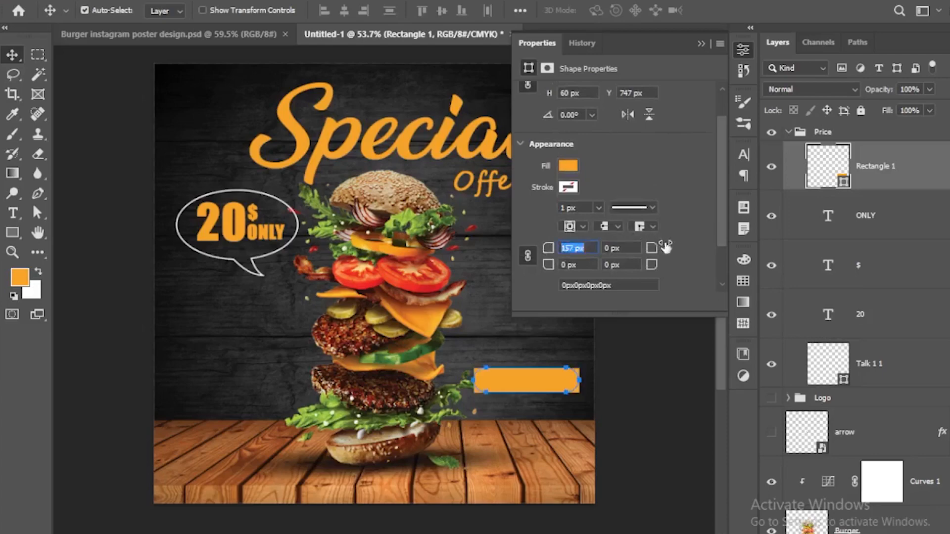
pyautogui.click(701, 44)
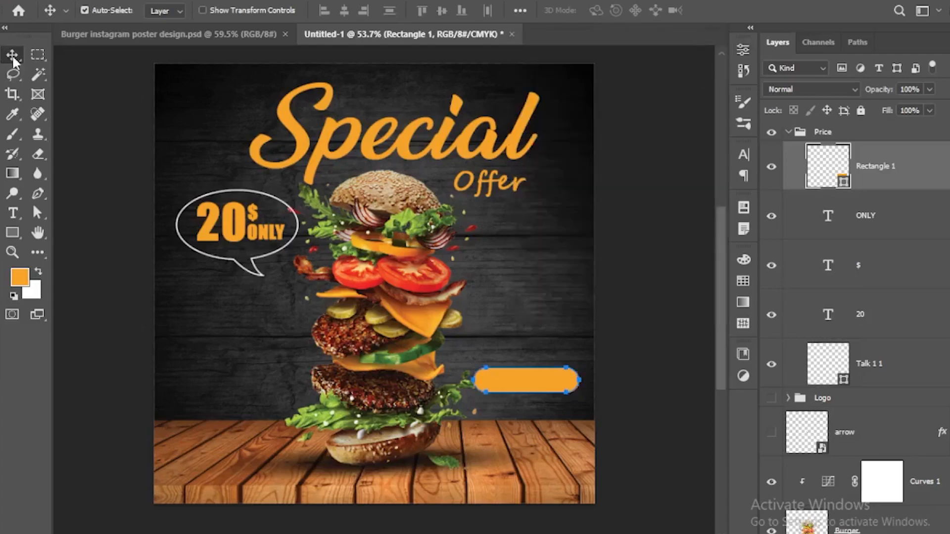
# - Recolor the pill-shaped button from orange to bright red
pyautogui.scroll(3, 509, 350)
pyautogui.scroll(-1, 521, 408)
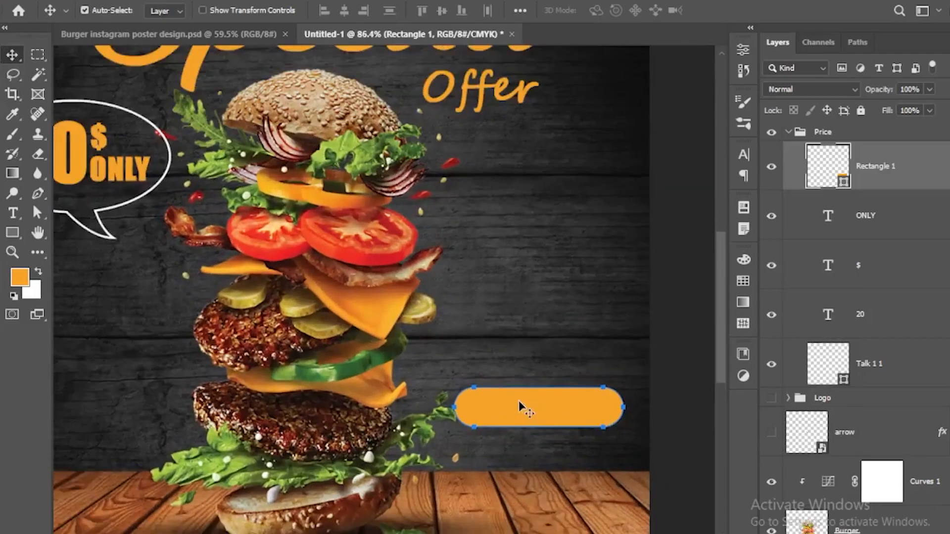
pyautogui.click(24, 283)
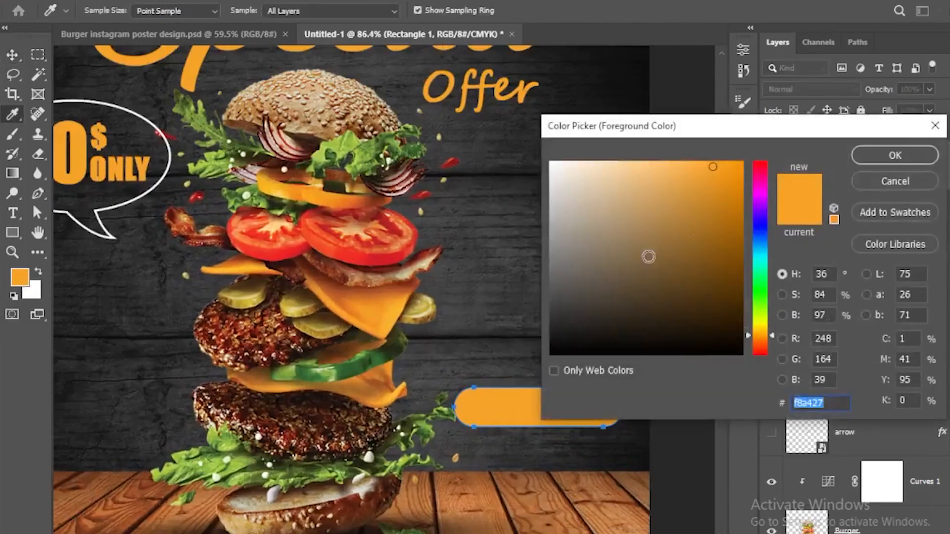
pyautogui.moveTo(763, 178)
pyautogui.mouseDown()
pyautogui.moveTo(762, 160)
pyautogui.moveTo(797, 144)
pyautogui.mouseUp()
pyautogui.click(911, 156)
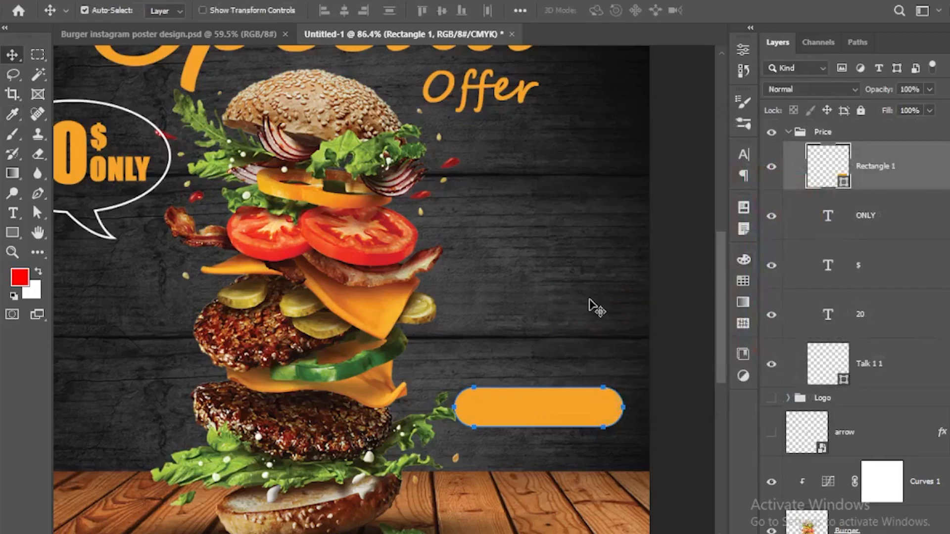
pyautogui.hotkey('alt', 'BackSpace')
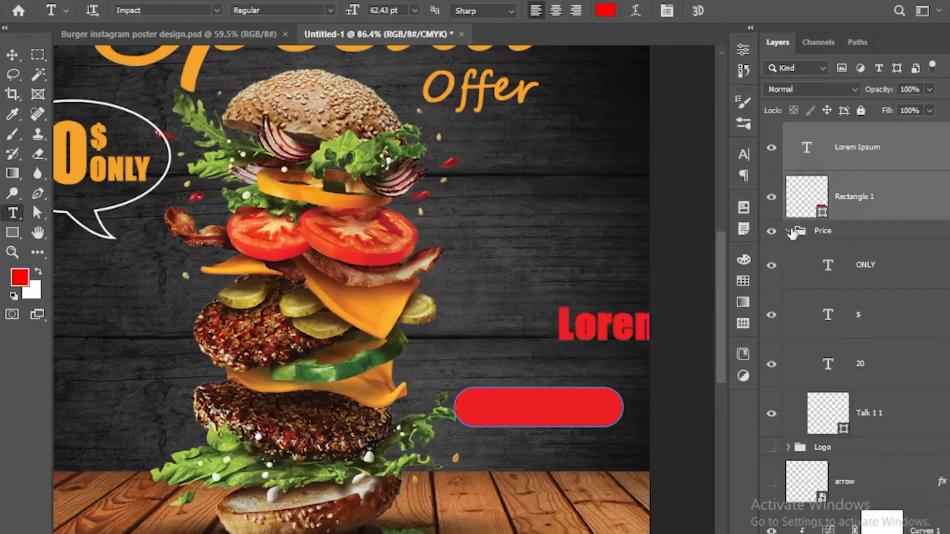
pyautogui.click(789, 231)
pyautogui.doubleClick(805, 149)
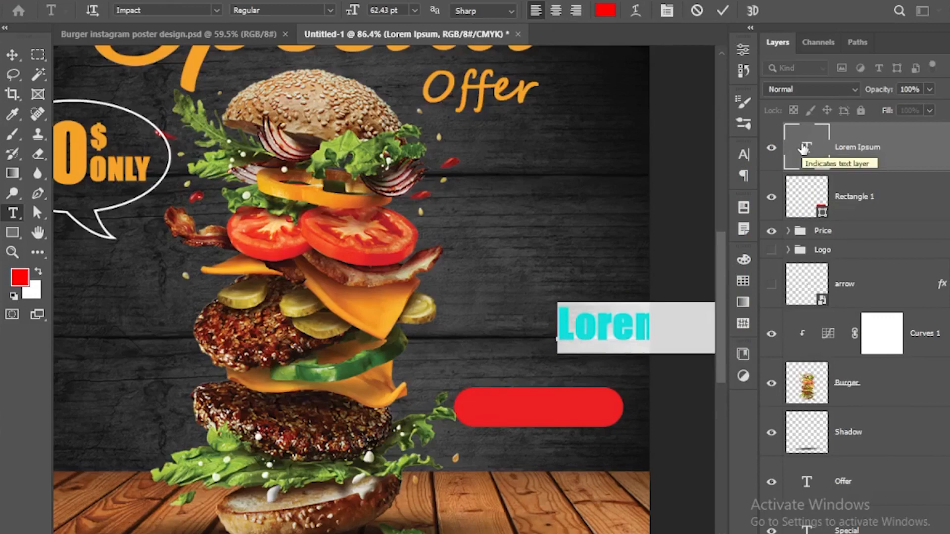
pyautogui.write('WWW.')
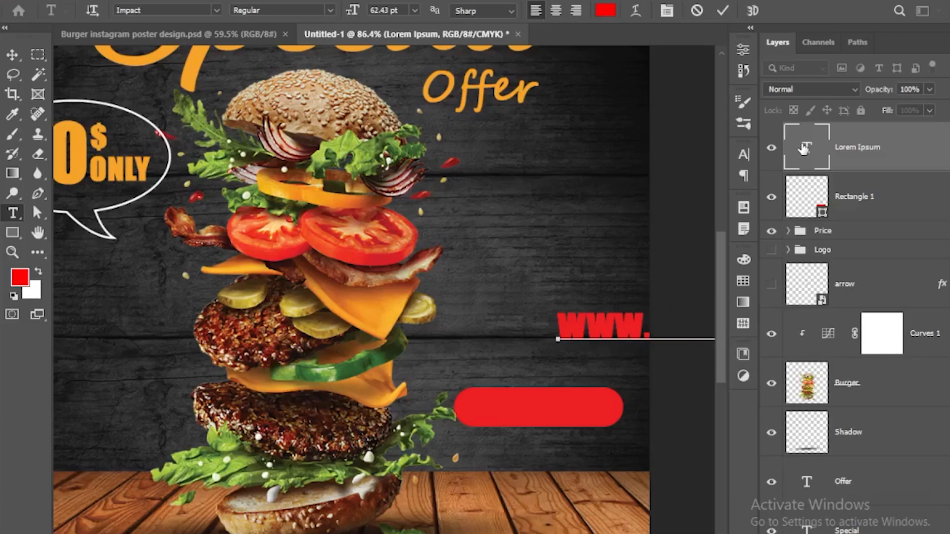
pyautogui.click(13, 54)
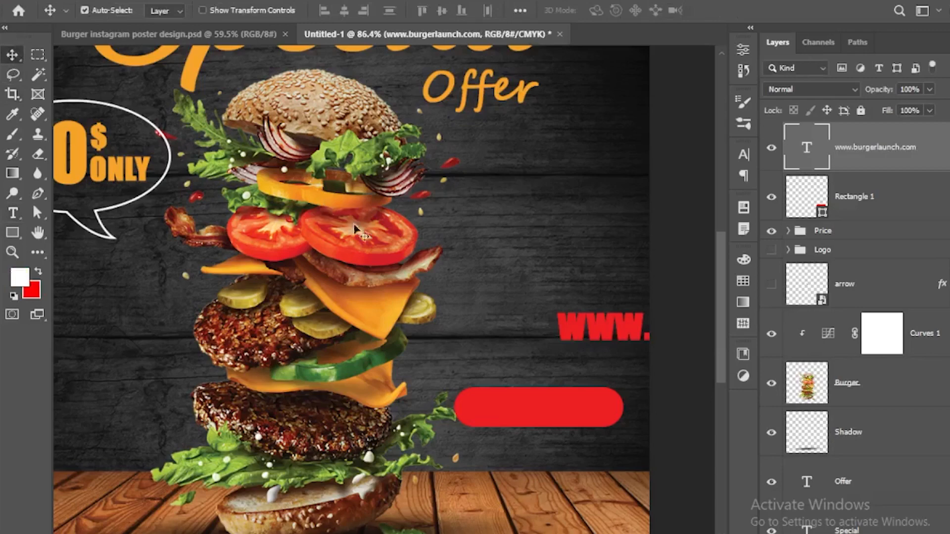
# - Scale the website text to about 61%, place it over the red button and color it white
pyautogui.keyDown('alt'); pyautogui.scroll(-1, 420, 257); pyautogui.keyUp('alt')
pyautogui.moveTo(604, 323); pyautogui.dragTo(344, 337)
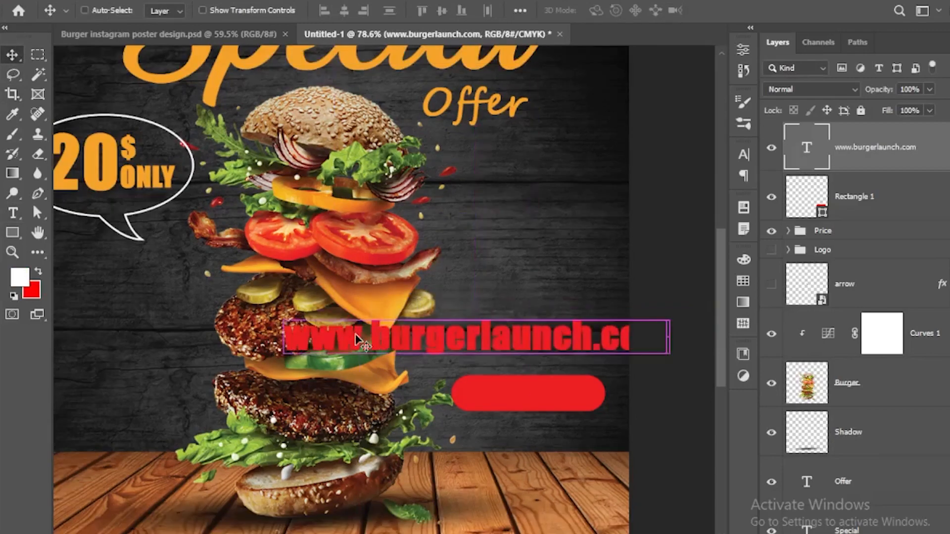
pyautogui.hotkey('ctrl', 't')
pyautogui.moveTo(669, 360); pyautogui.dragTo(573, 410)
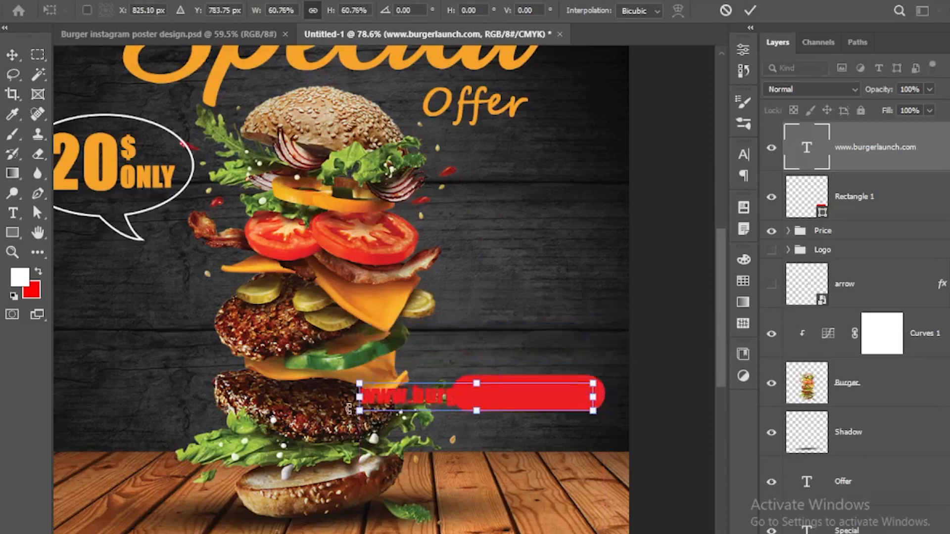
pyautogui.press('Return')
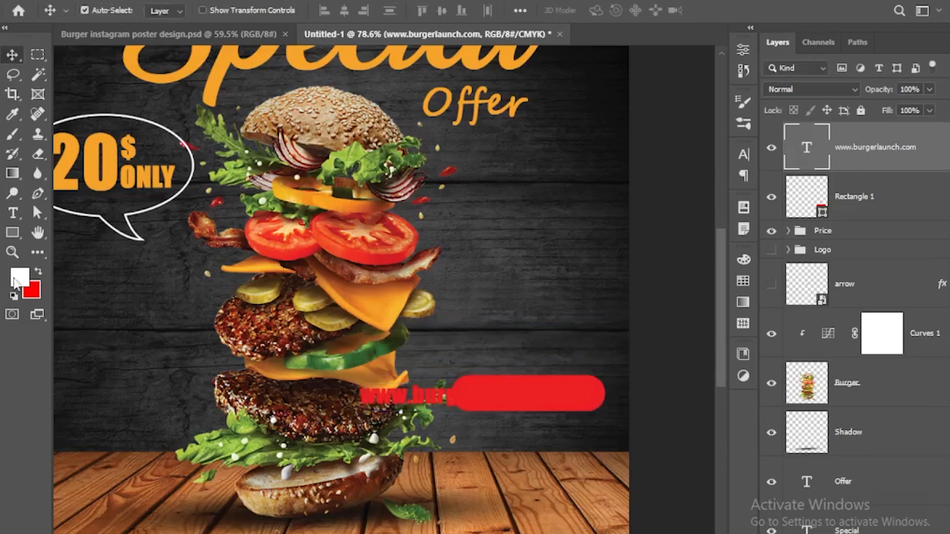
pyautogui.hotkey('alt', 'BackSpace')
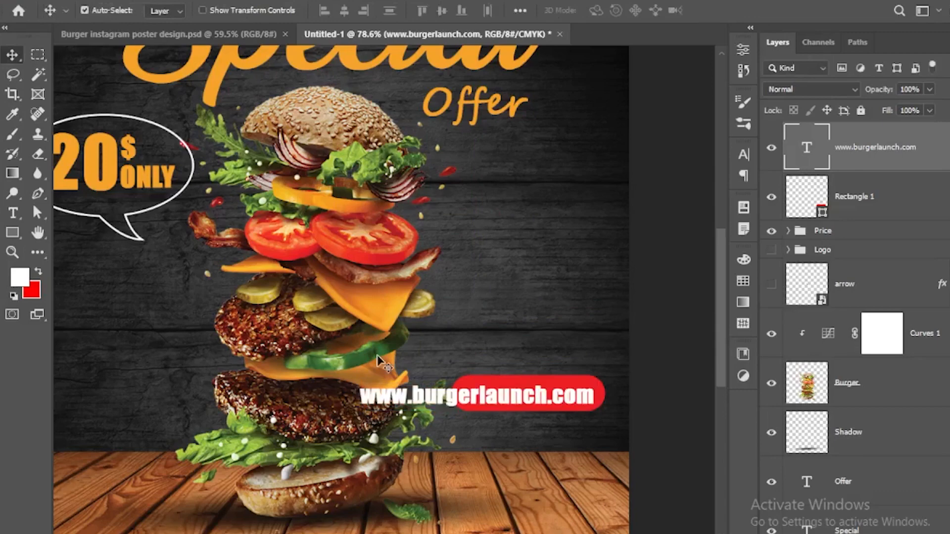
# - Change the website text's font to Poppins ExtraLight
pyautogui.scroll(4, 575, 394)
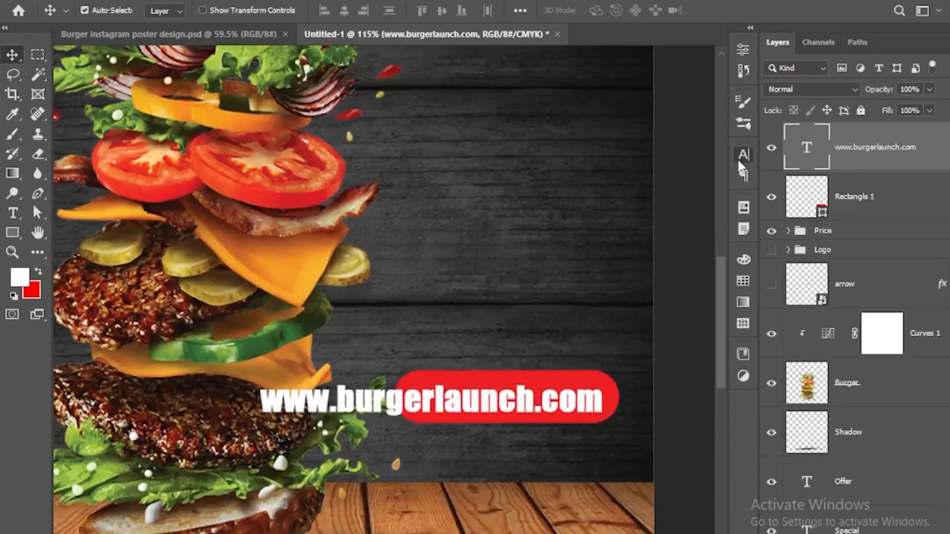
pyautogui.click(739, 160)
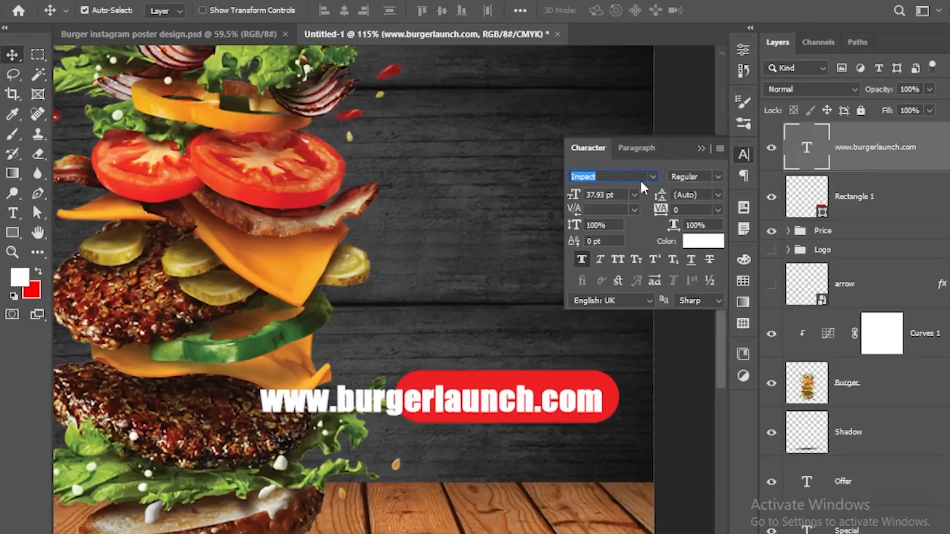
pyautogui.write('pop')
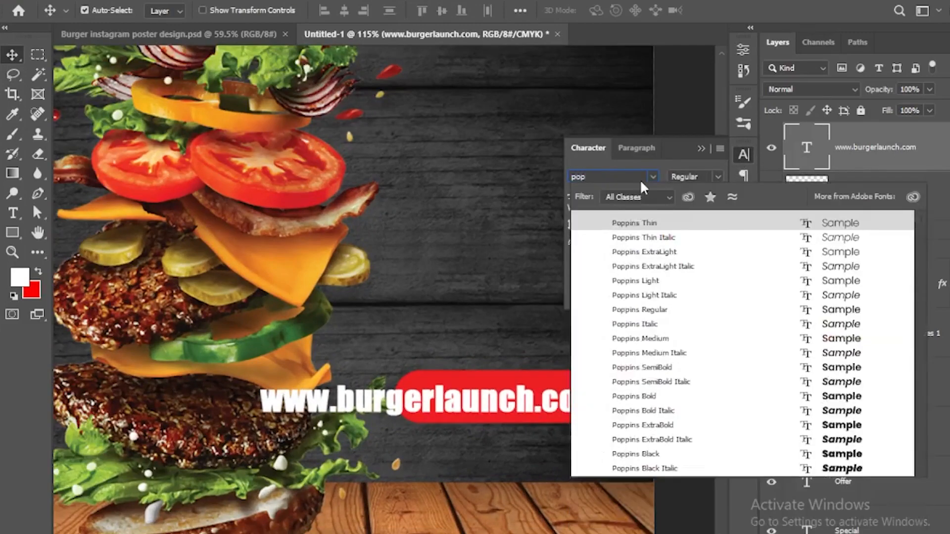
pyautogui.click(664, 252)
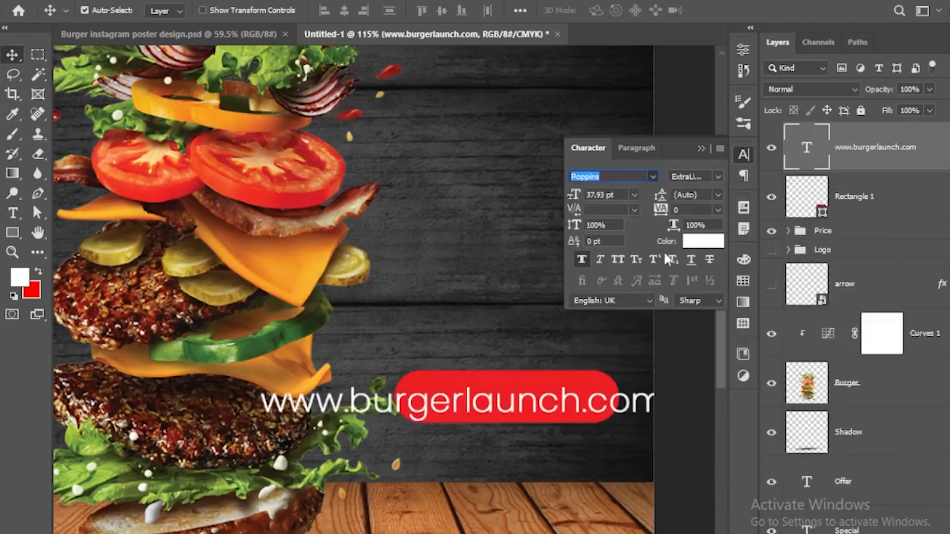
# - Set the website text's tracking to -100
pyautogui.click(694, 210)
pyautogui.write('-')
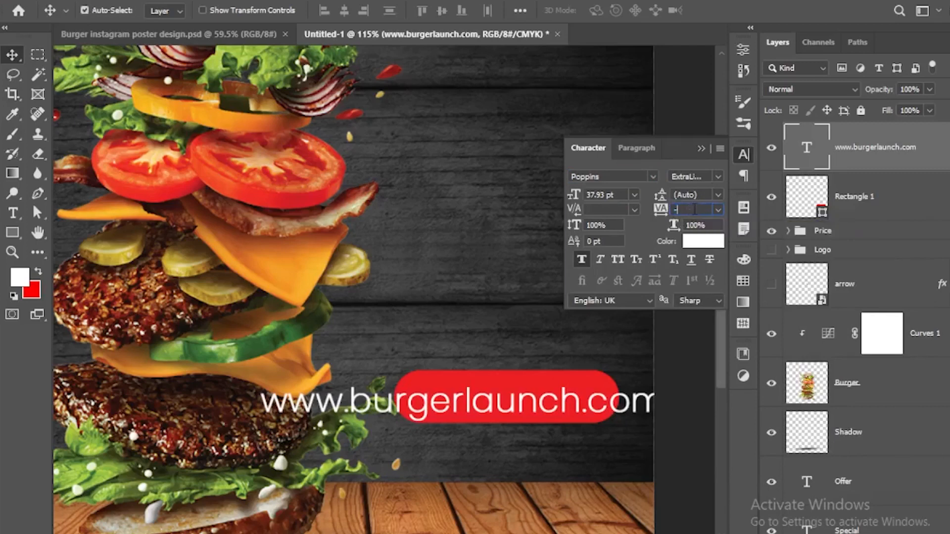
pyautogui.write('100')
pyautogui.press('Return')
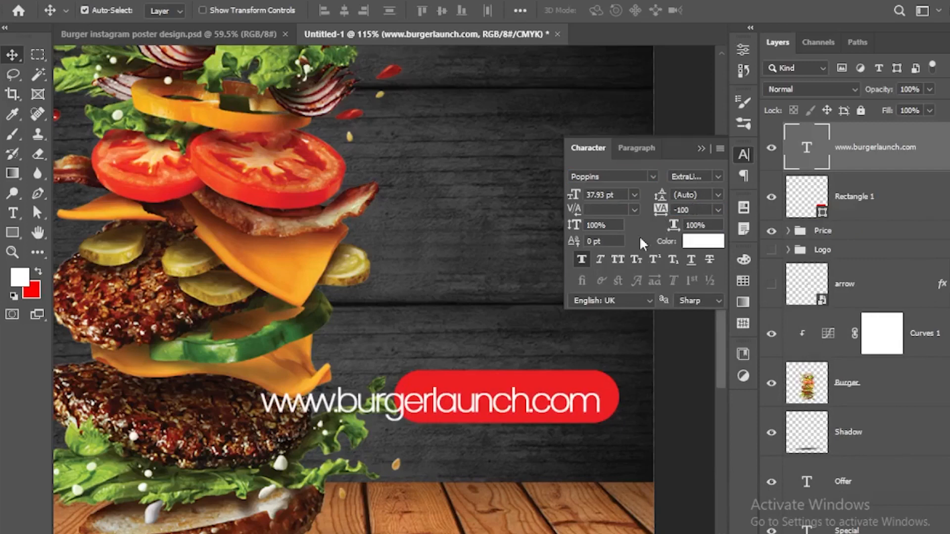
pyautogui.click(702, 149)
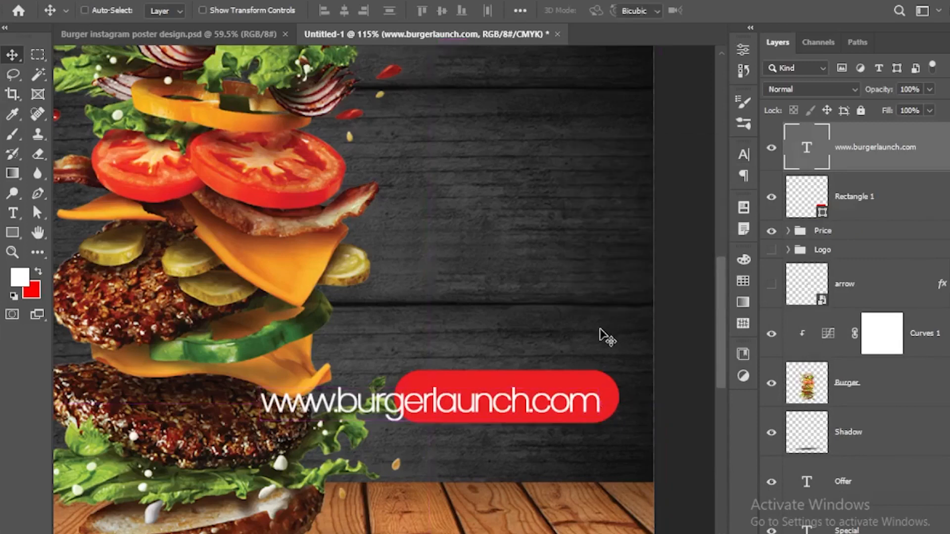
# - Shrink the website text to about 19.6 pt and fit it inside the red button
pyautogui.hotkey('ctrl', 't')
pyautogui.moveTo(600, 425); pyautogui.dragTo(571, 397)
pyautogui.press('Return')
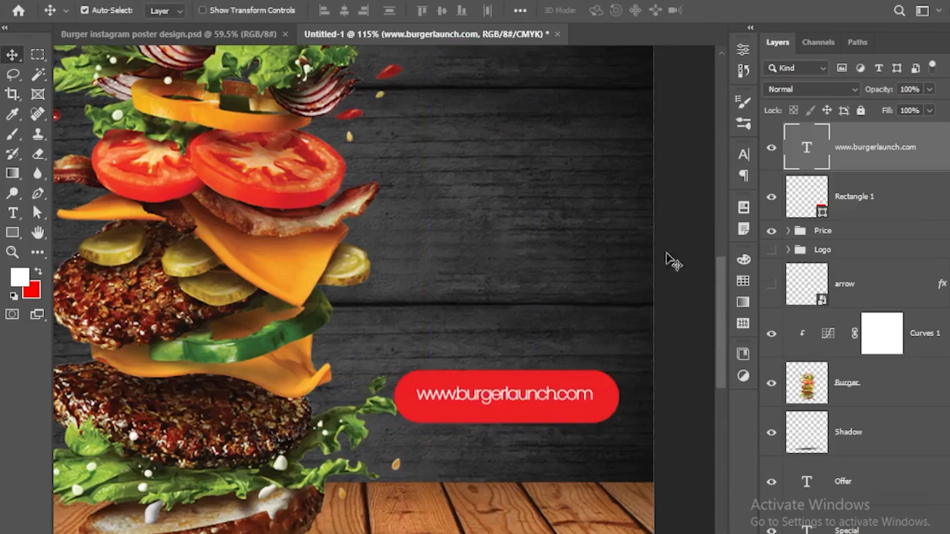
# - Set the website text's tracking to -50 and center the text on the red button
pyautogui.click(743, 155)
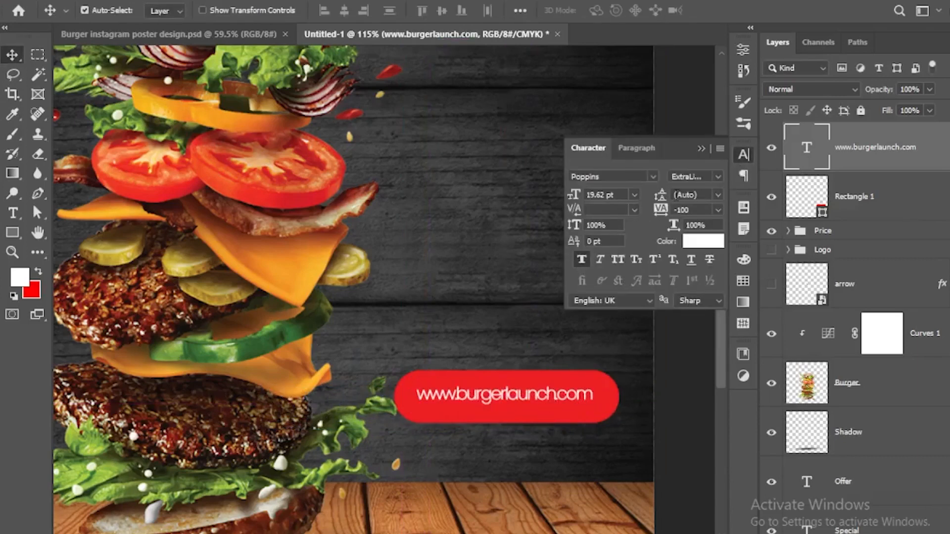
pyautogui.hotkey('ctrl', 'a')
pyautogui.write('-50')
pyautogui.press('Return')
pyautogui.click(702, 149)
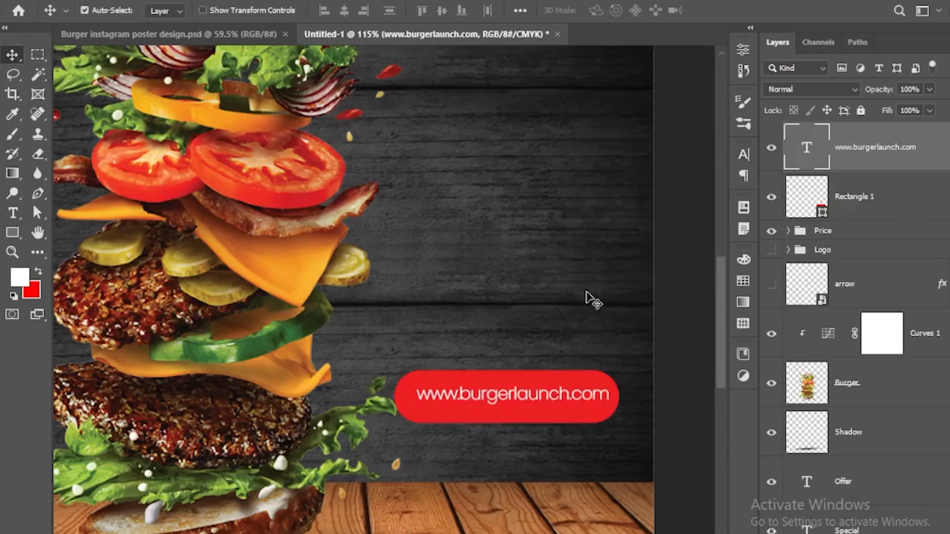
pyautogui.moveTo(540, 403); pyautogui.dragTo(532, 405)
# - Reduce the red button's height to about 77% around its center and deselect it
pyautogui.keyDown('ctrl'); pyautogui.click(535, 420); pyautogui.keyUp('ctrl')
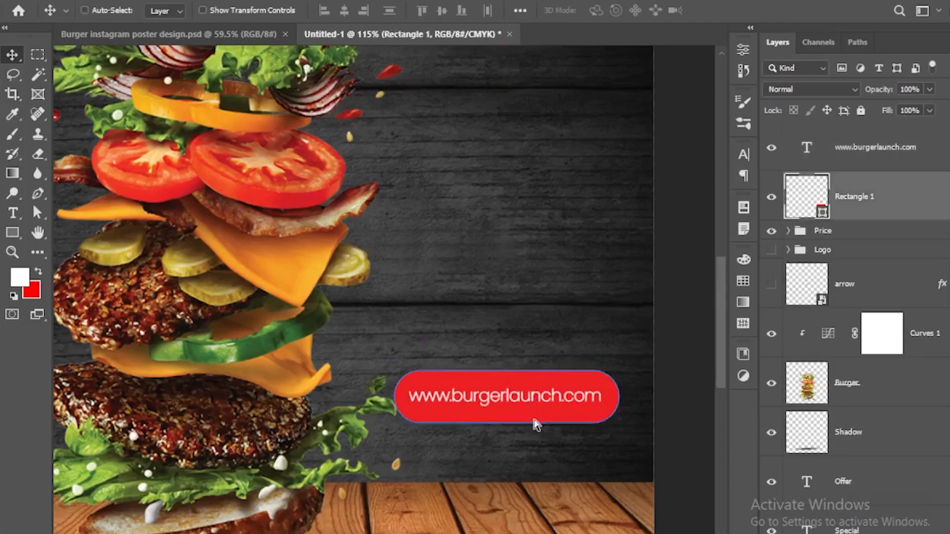
pyautogui.hotkey('ctrl', 't')
pyautogui.moveTo(504, 371); pyautogui.dragTo(506, 382)
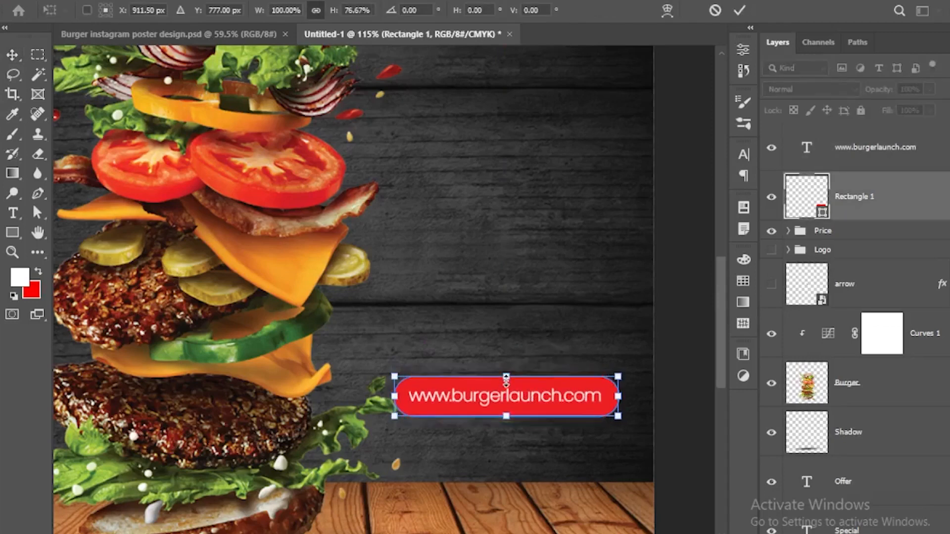
pyautogui.press('Return')
pyautogui.click(668, 317)
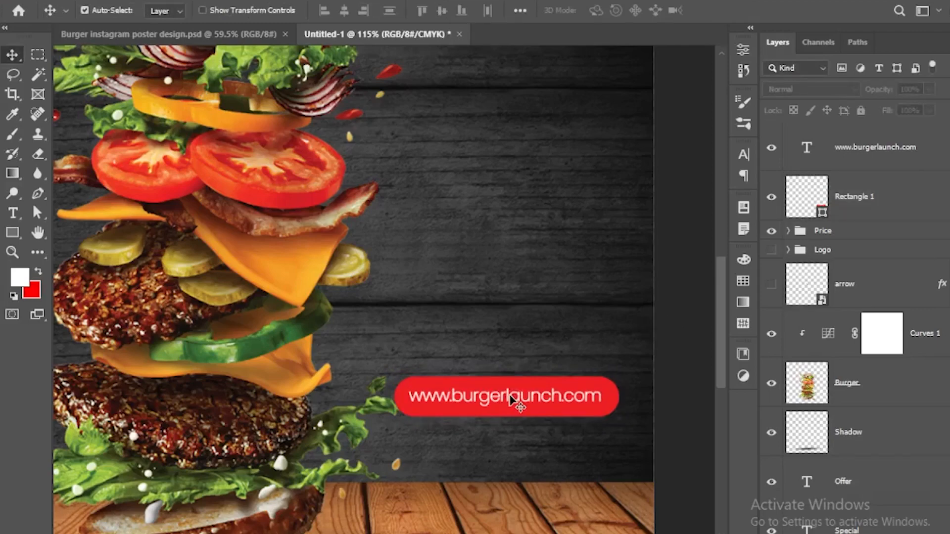
# - Show the hidden arrow layer and move the arrow icon to the dark area just above the red button
pyautogui.scroll(-4, 607, 378)
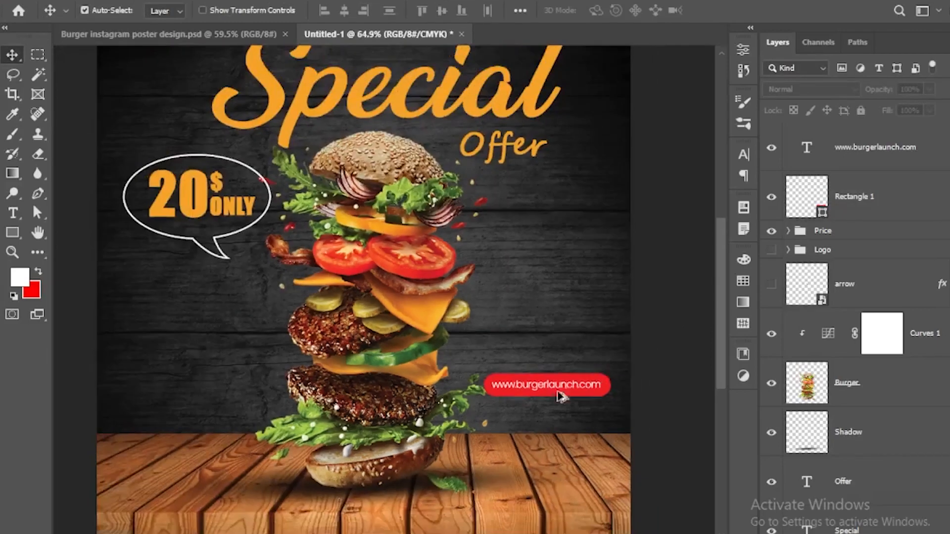
pyautogui.moveTo(400, 341); pyautogui.dragTo(394, 341)
pyautogui.moveTo(394, 341); pyautogui.dragTo(392, 341)
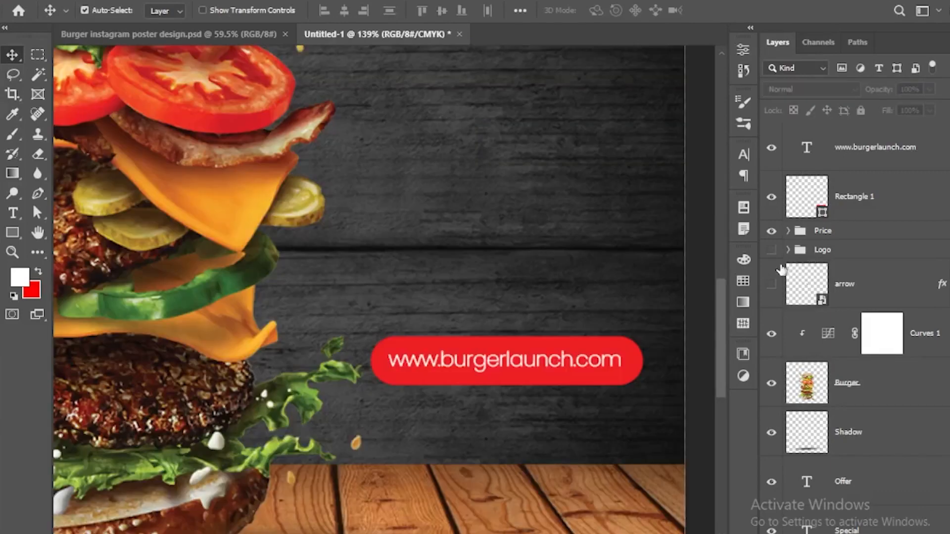
pyautogui.click(774, 284)
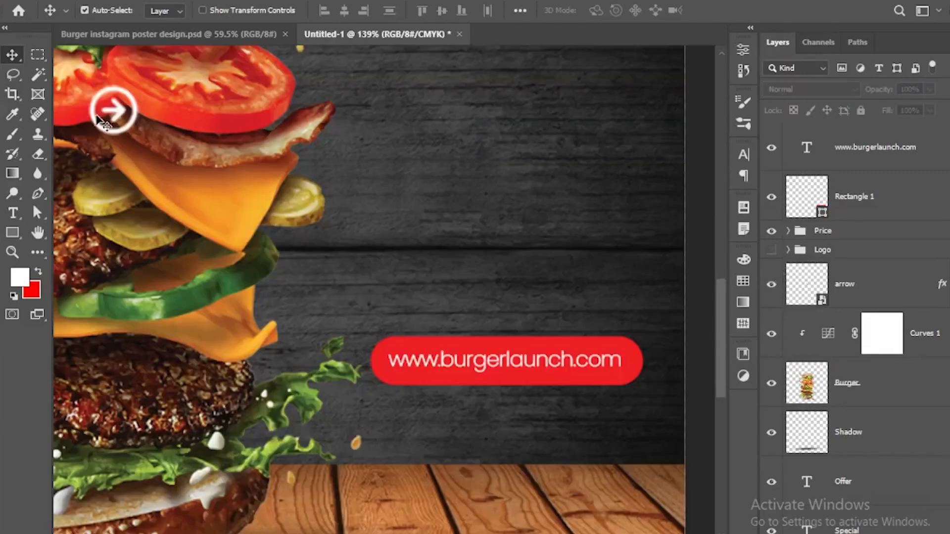
pyautogui.moveTo(123, 117); pyautogui.dragTo(578, 281)
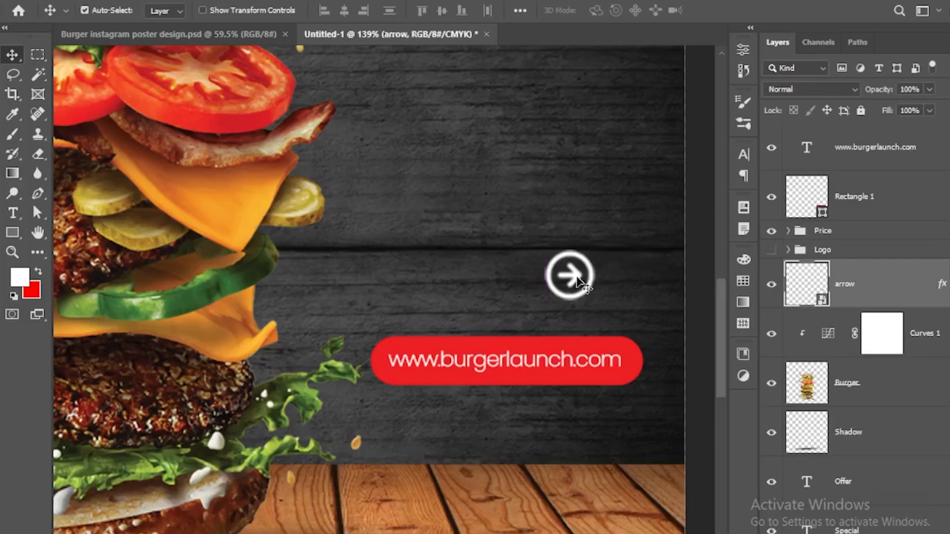
# - Widen the red button on both sides to about 115% and shift the website text toward its left end
pyautogui.click(414, 382)
pyautogui.hotkey('ctrl', 't')
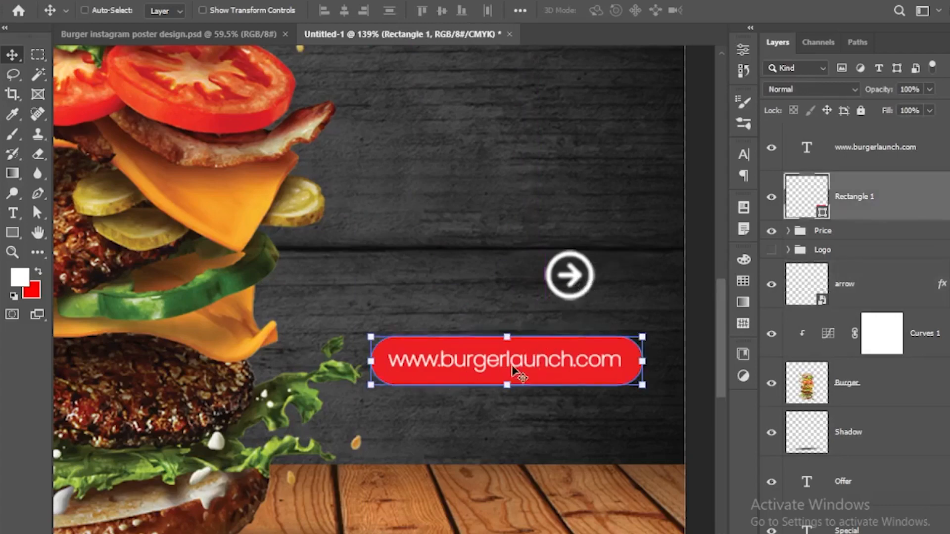
pyautogui.moveTo(643, 361); pyautogui.dragTo(659, 361)
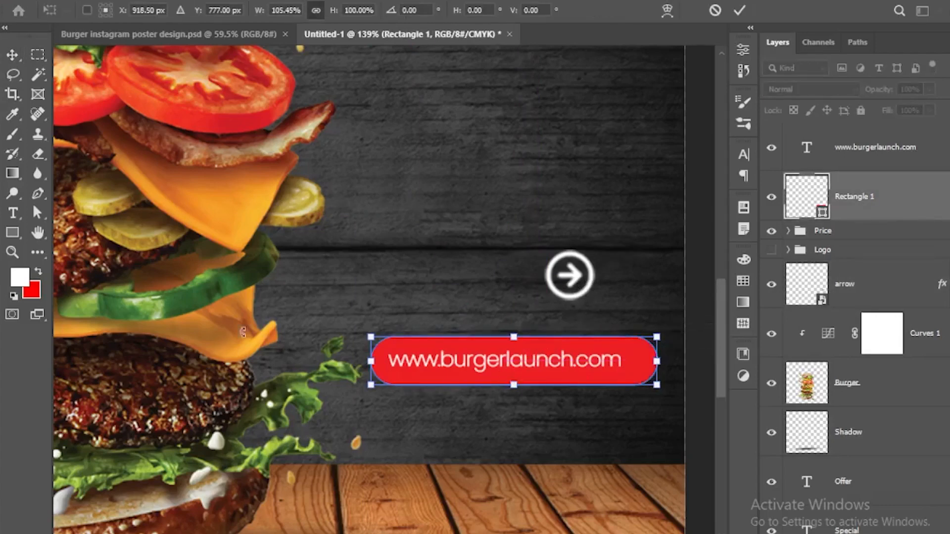
pyautogui.moveTo(368, 363); pyautogui.dragTo(345, 362)
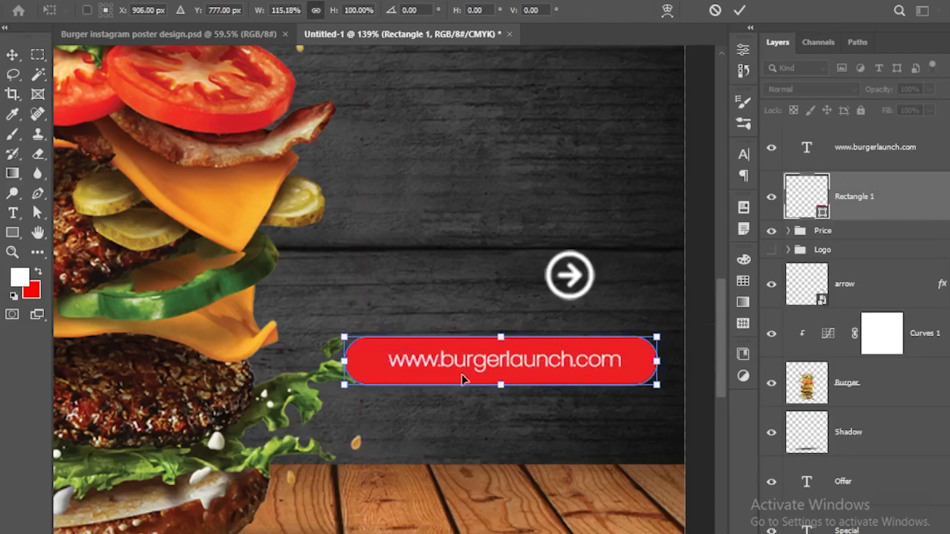
pyautogui.press('Return')
pyautogui.moveTo(483, 370); pyautogui.dragTo(451, 364)
# - Place the arrow icon at the red button's right end and bring its layer above the website text layer
pyautogui.moveTo(575, 284); pyautogui.dragTo(617, 367)
pyautogui.moveTo(885, 283); pyautogui.dragTo(869, 127)
pyautogui.moveTo(616, 366); pyautogui.dragTo(619, 366)
# - Scale the arrow icon down slightly so it fits inside the right end of the red button
pyautogui.hotkey('ctrl', 't')
pyautogui.moveTo(640, 332); pyautogui.dragTo(626, 360)
pyautogui.press('Return')
pyautogui.hotkey('ctrl', 'z')
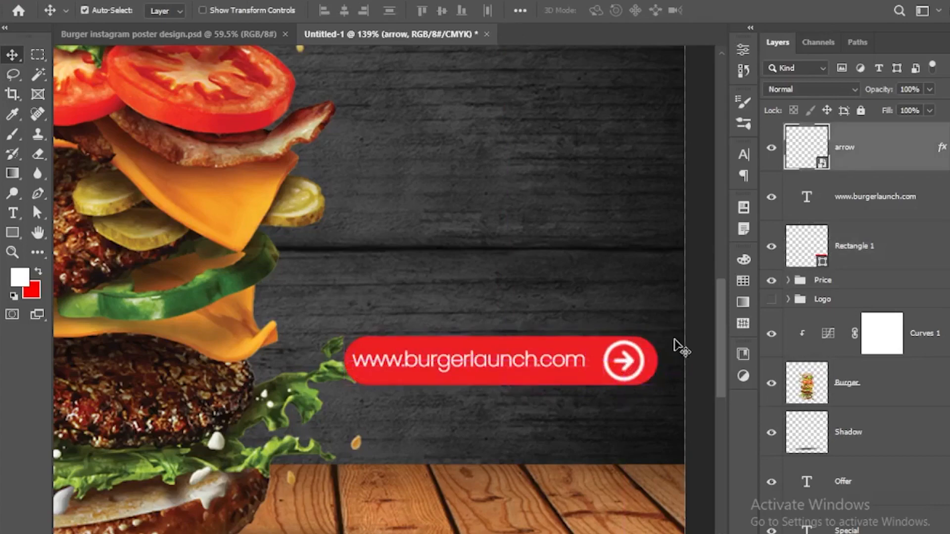
# - Nudge the website text slightly to the right within the red button
pyautogui.click(694, 331)
pyautogui.scroll(-4, 601, 435)
pyautogui.moveTo(549, 400); pyautogui.dragTo(554, 400)
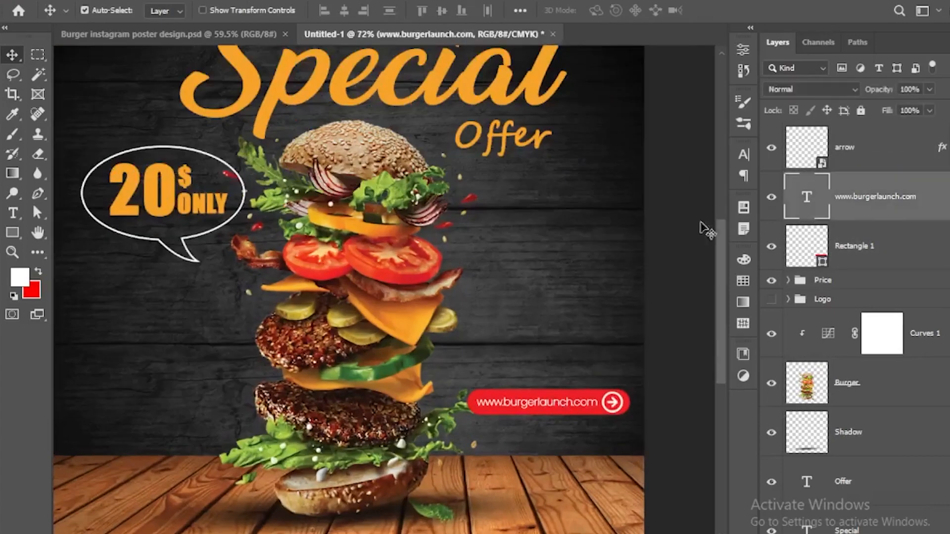
# - Set the website text's font style to Poppins Light
pyautogui.click(745, 155)
pyautogui.click(718, 177)
pyautogui.click(701, 240)
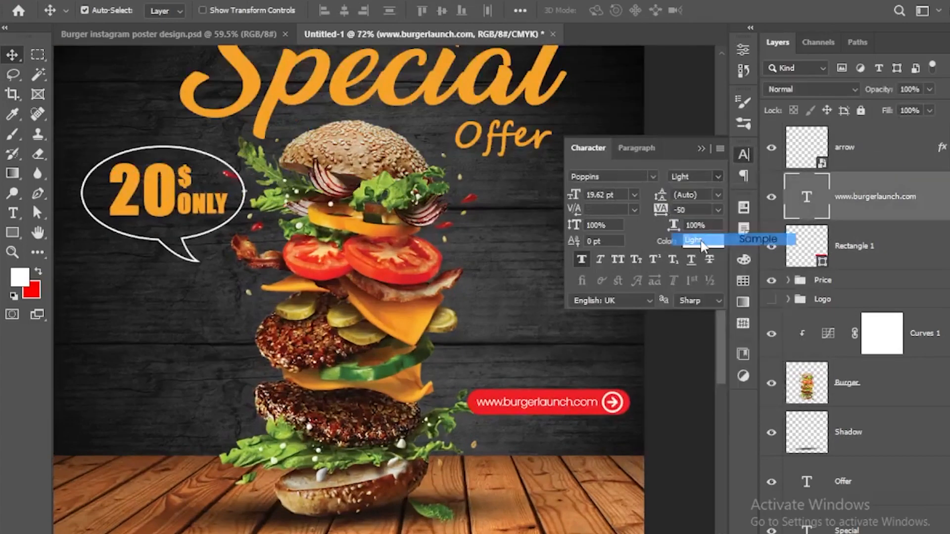
# - Extend the red button leftward to about 105% width and shift the website text slightly left to suit
pyautogui.scroll(4, 624, 401)
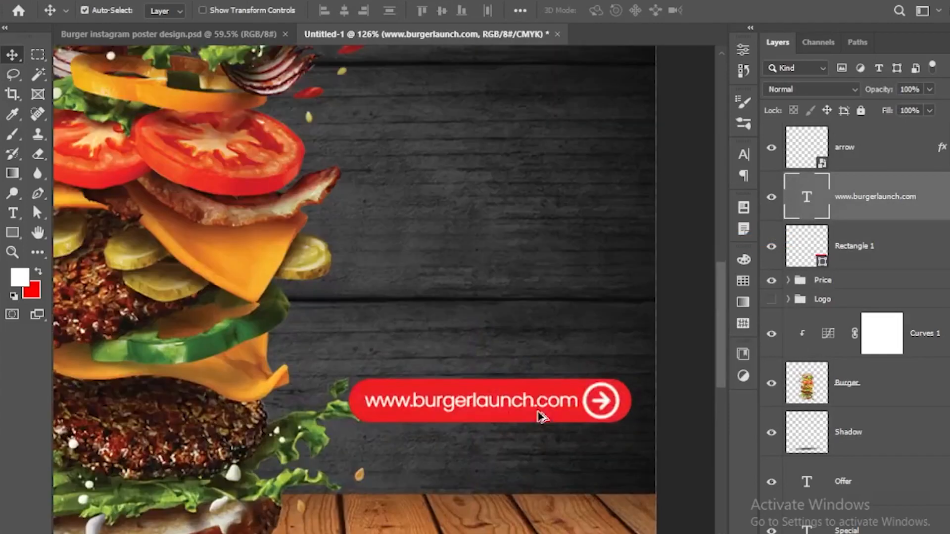
pyautogui.click(541, 417)
pyautogui.hotkey('ctrl', 't')
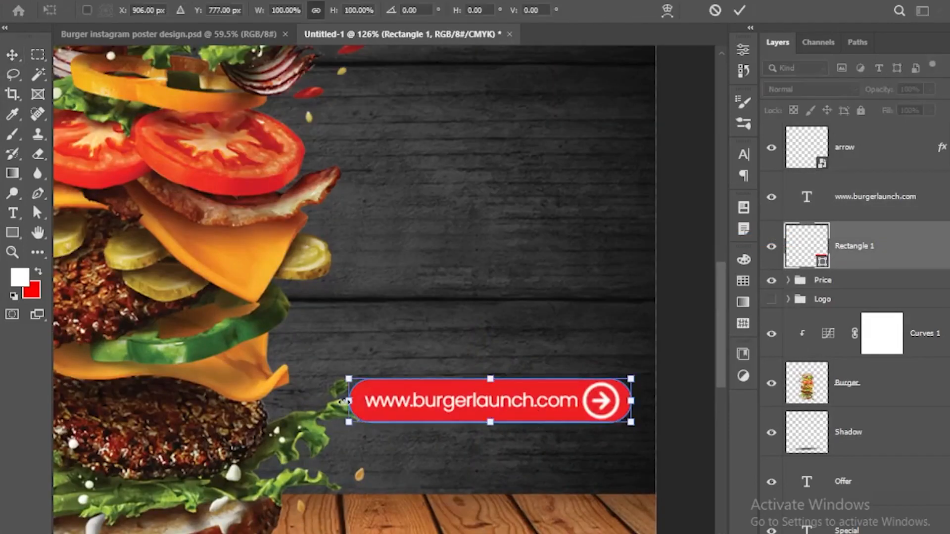
pyautogui.moveTo(345, 402); pyautogui.dragTo(334, 401)
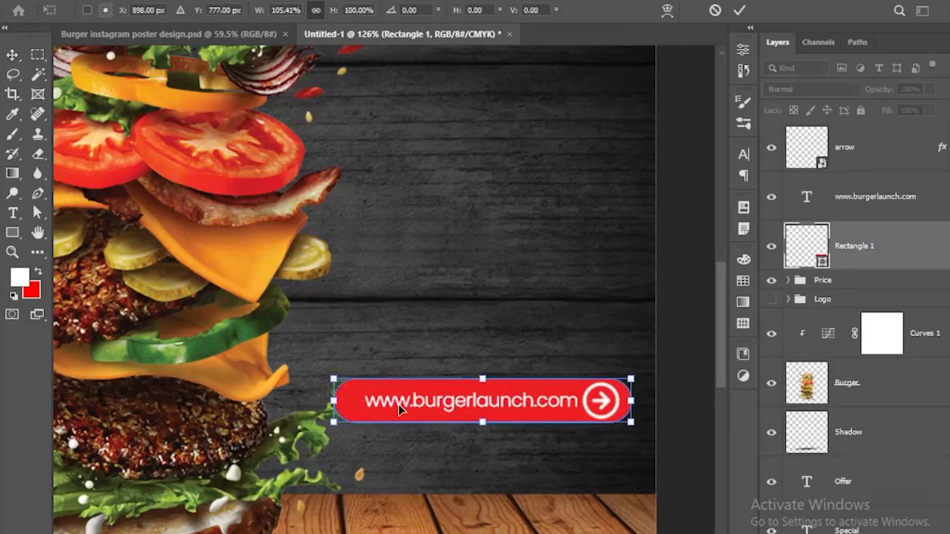
pyautogui.press('Return')
pyautogui.moveTo(405, 409); pyautogui.dragTo(396, 408)
# - Set the website text's font style to Regular and its tracking to 0
pyautogui.click(743, 154)
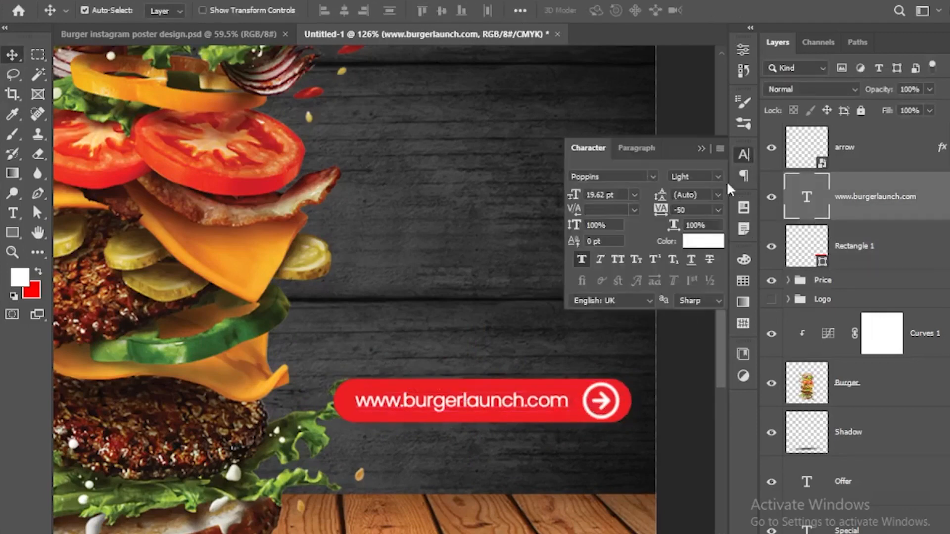
pyautogui.click(719, 177)
pyautogui.click(707, 271)
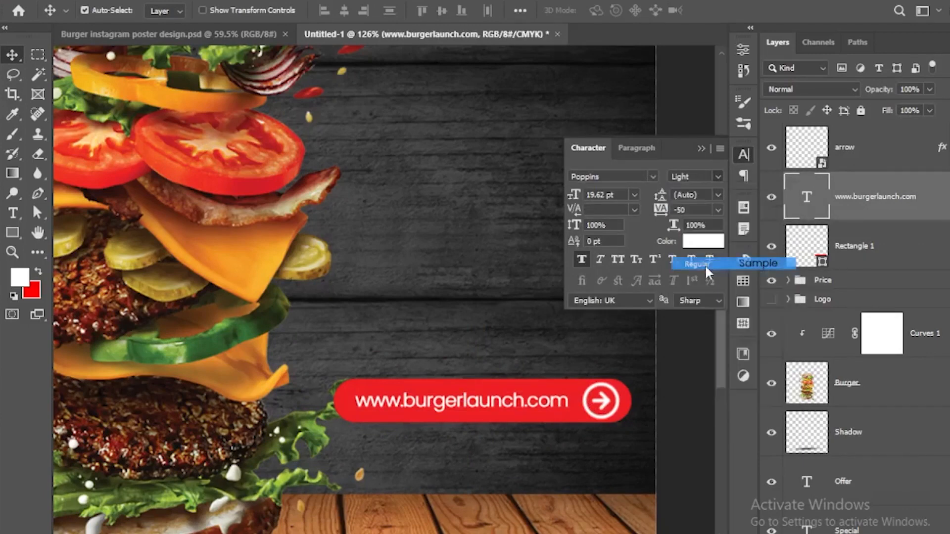
pyautogui.click(694, 210)
pyautogui.write('0')
pyautogui.press('Return')
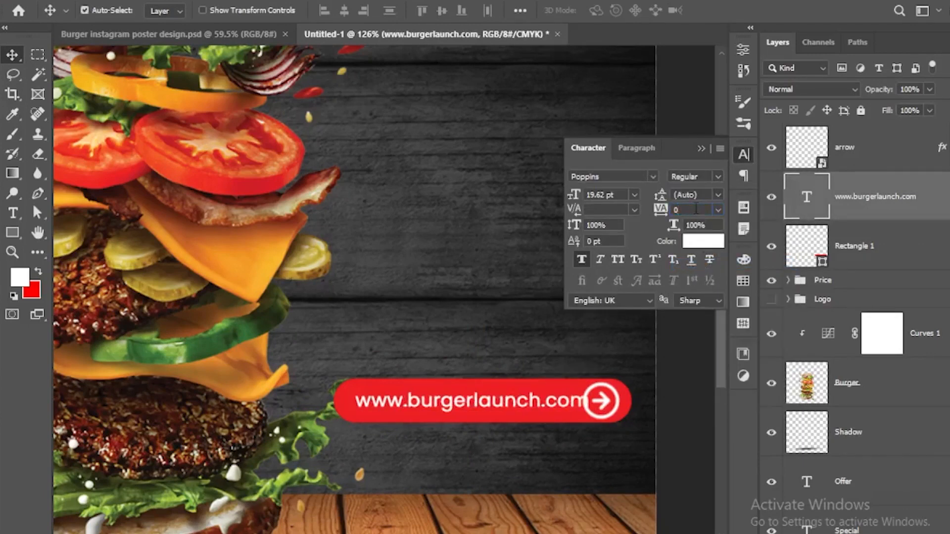
# - Nudge the website text left within the red button until it clears the arrow icon
pyautogui.press('Left')
pyautogui.press('Left')
pyautogui.press('Left')
pyautogui.press('Left')
pyautogui.press('Left')
pyautogui.press('Left')
pyautogui.press('Left')
pyautogui.press('Left')
pyautogui.press('Left')
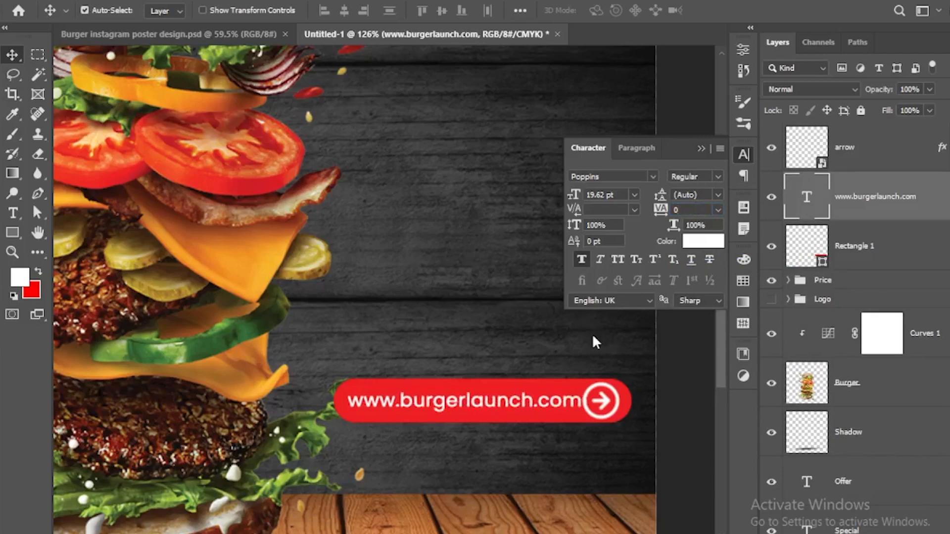
pyautogui.press('Left')
pyautogui.press('Left')
pyautogui.press('Left')
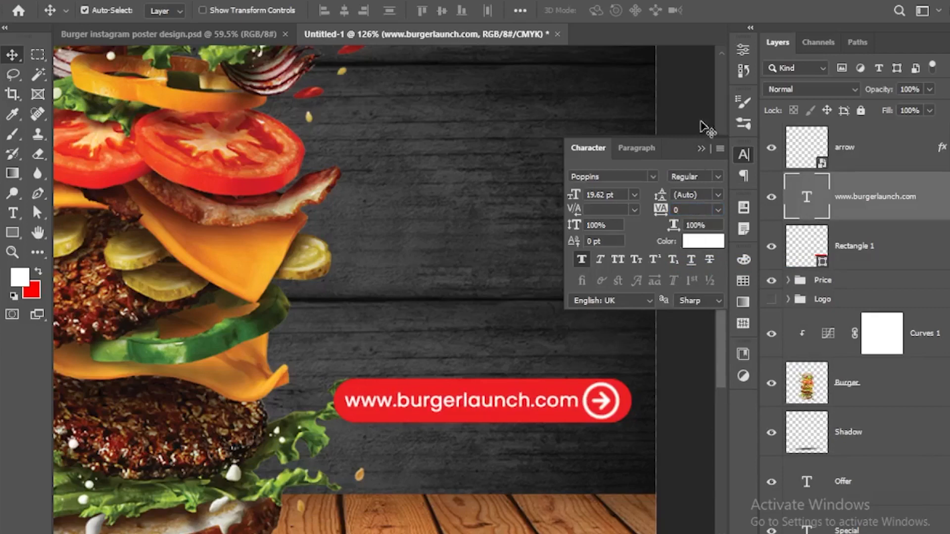
pyautogui.click(701, 148)
pyautogui.hotkey('ctrl', '0')
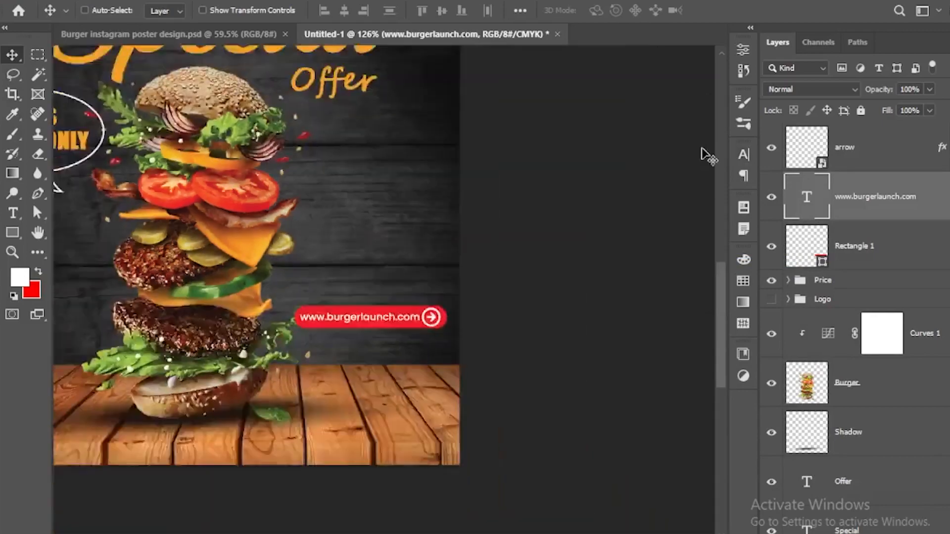
pyautogui.click(687, 235)
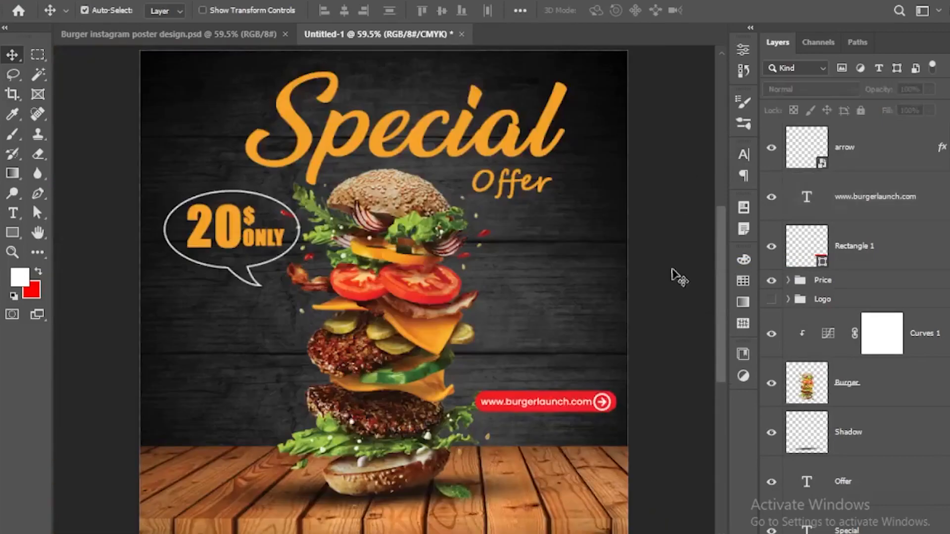
# - Scale the arrow icon down slightly about its center inside the red button
pyautogui.scroll(5, 604, 398)
pyautogui.scroll(3, 606, 401)
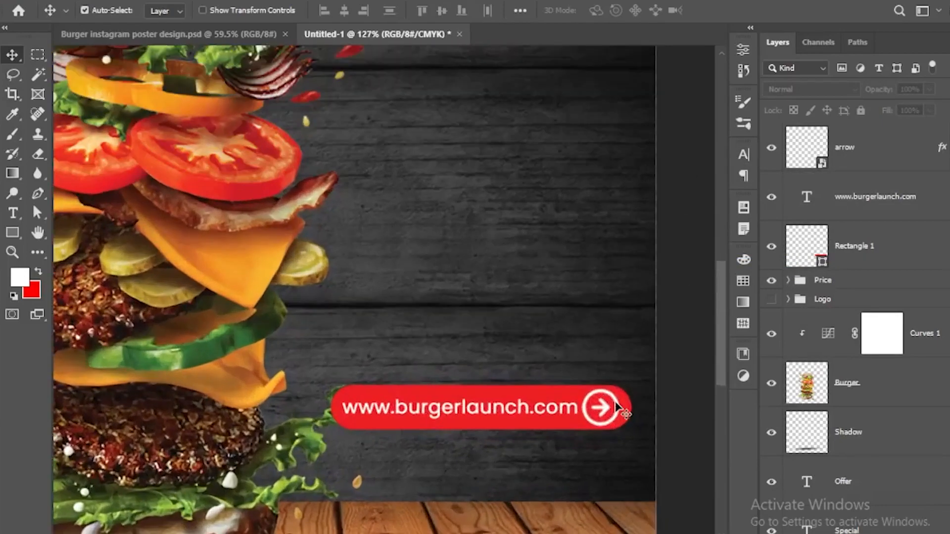
pyautogui.click(600, 403)
pyautogui.hotkey('ctrl', 't')
pyautogui.moveTo(574, 383); pyautogui.dragTo(589, 396)
pyautogui.press('Return')
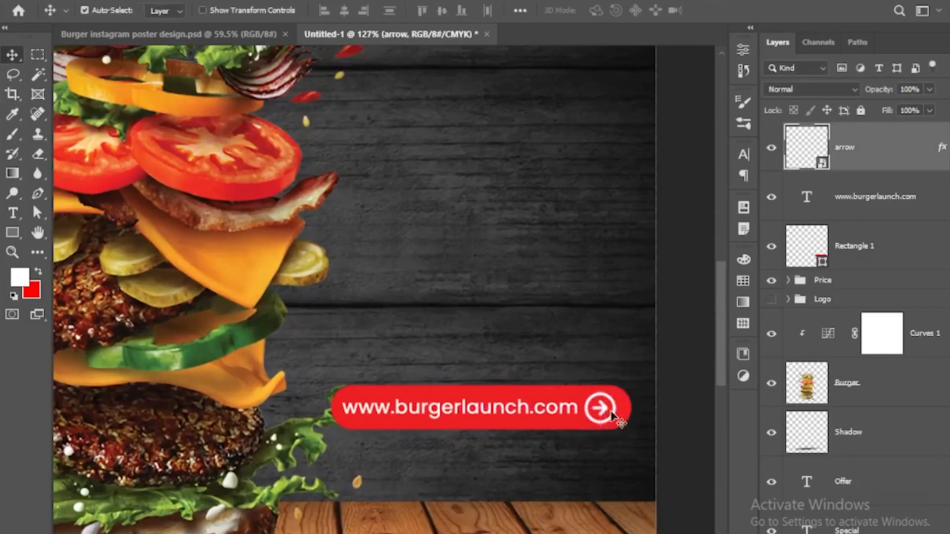
pyautogui.click(683, 381)
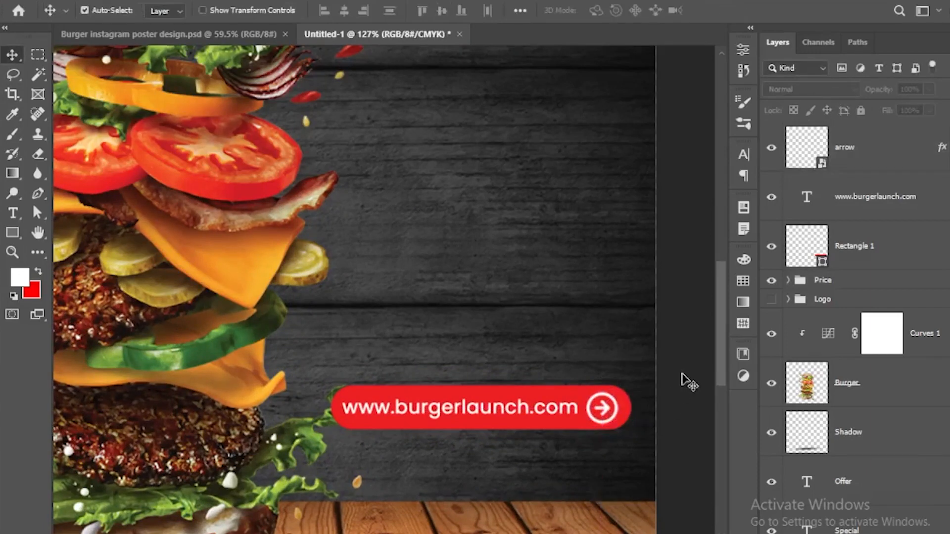
pyautogui.hotkey('ctrl', '0')
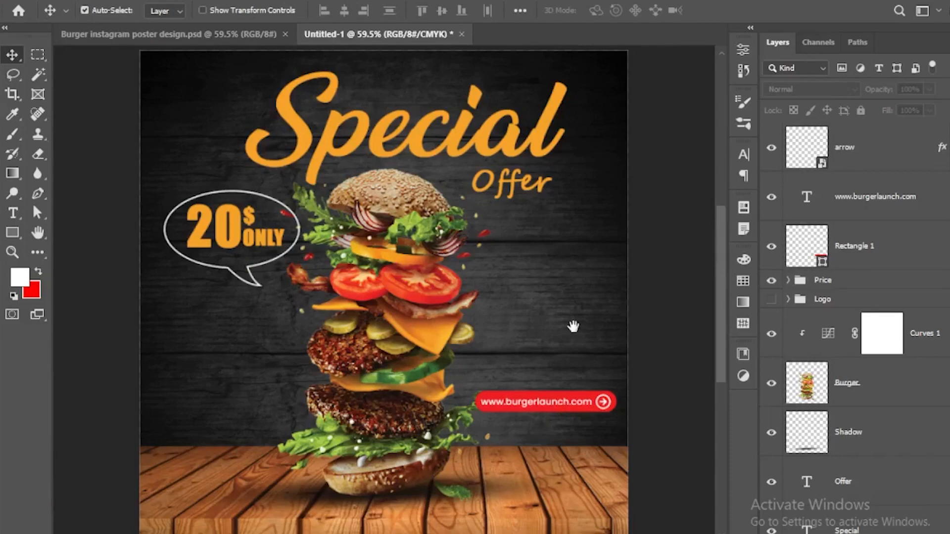
# - Draw a wavy arrow custom shape, about 213 × 67 px, right of the burger with its layer just above the Special layer
pyautogui.click(488, 154)
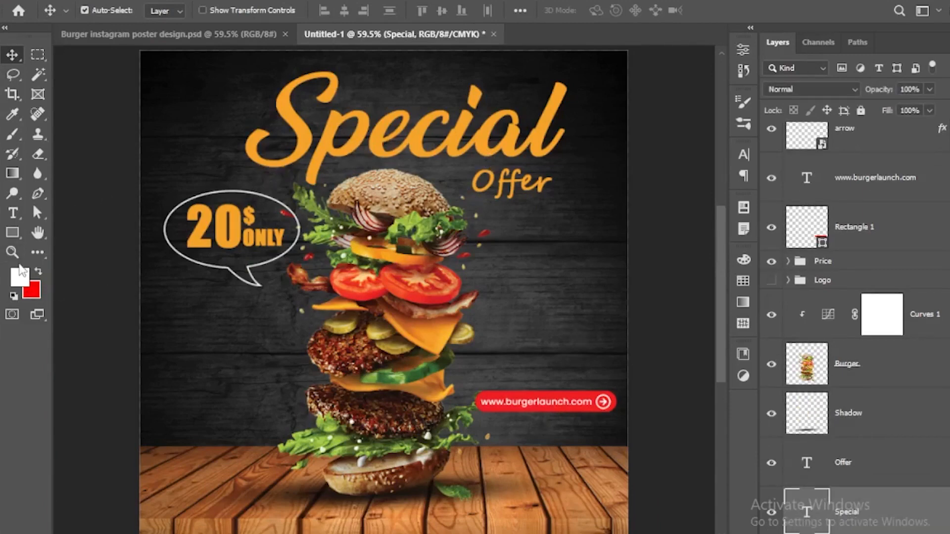
pyautogui.press('i')
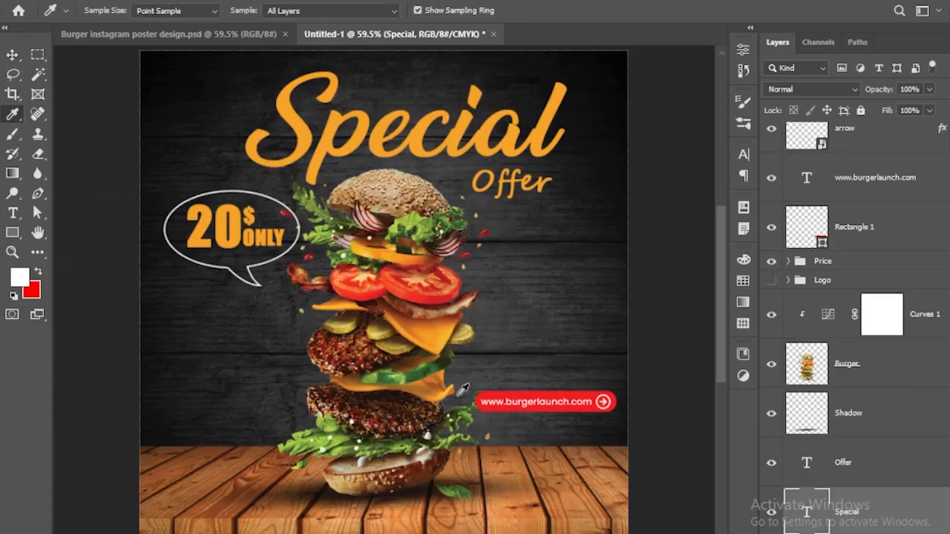
pyautogui.click(12, 54)
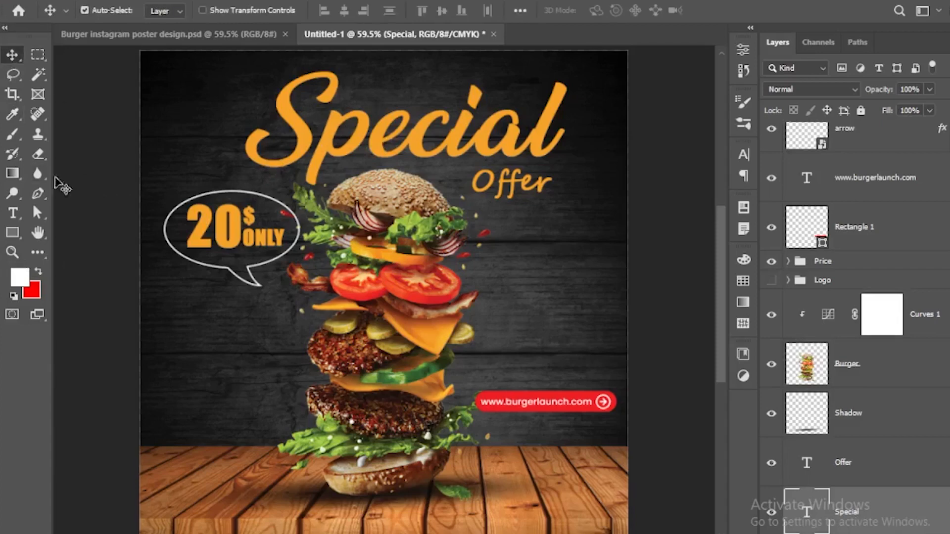
pyautogui.rightClick(13, 232)
pyautogui.click(65, 311)
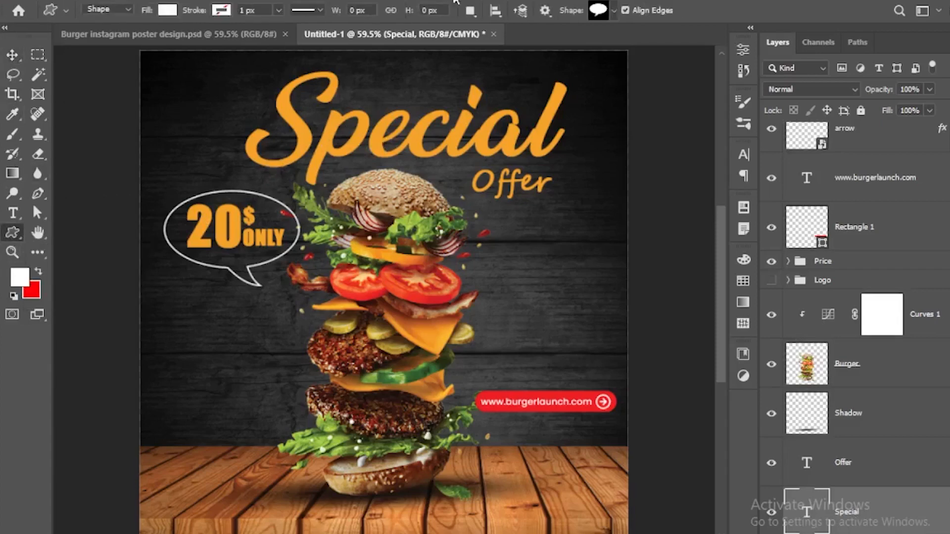
pyautogui.click(601, 11)
pyautogui.scroll(-10, 597, 73)
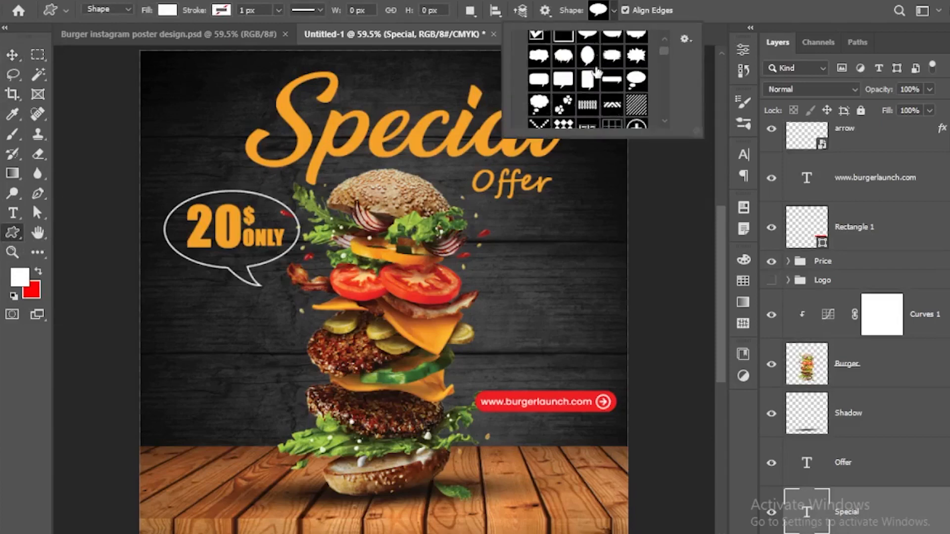
pyautogui.scroll(-3, 605, 91)
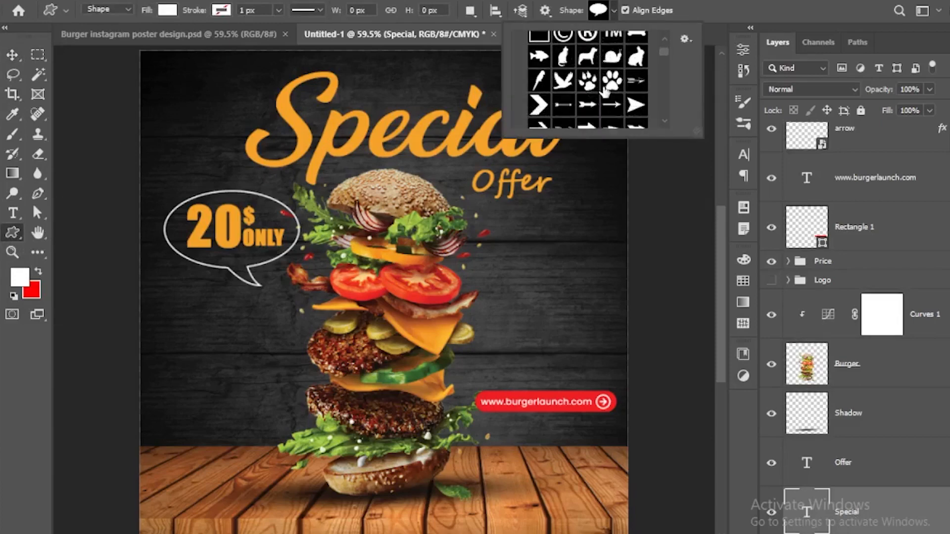
pyautogui.click(588, 105)
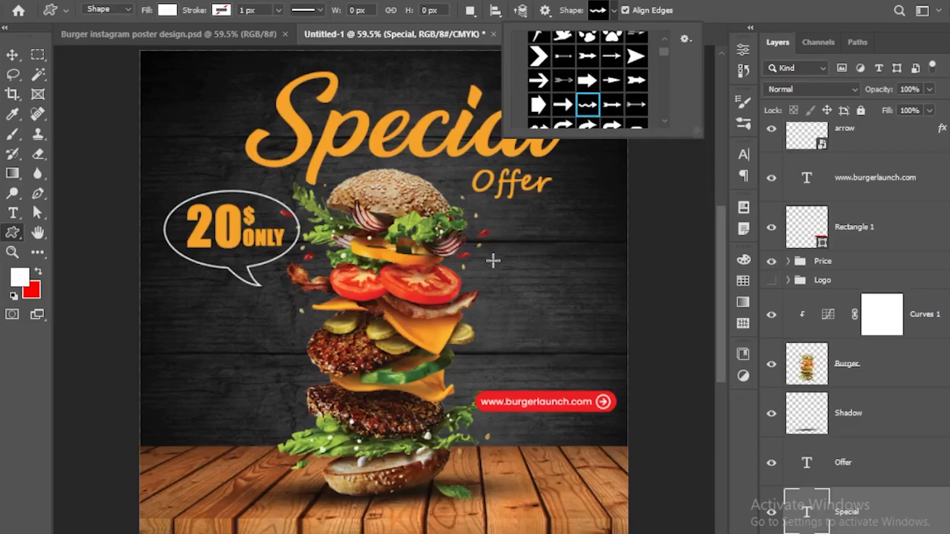
pyautogui.moveTo(497, 261)
pyautogui.mouseDown()
pyautogui.moveTo(563, 348)
pyautogui.moveTo(593, 352)
pyautogui.mouseUp()
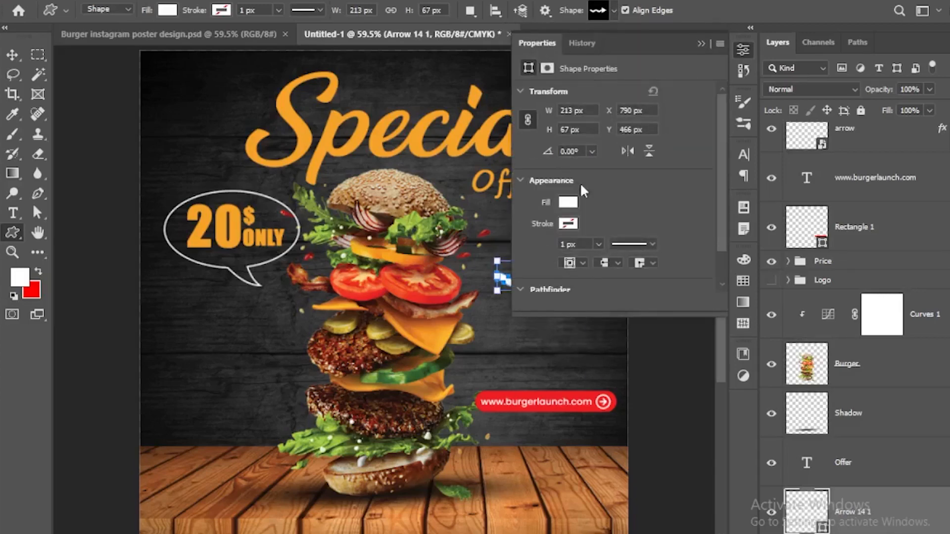
# - Fill the wavy arrow with the recently used orange that matches the headline
pyautogui.click(569, 225)
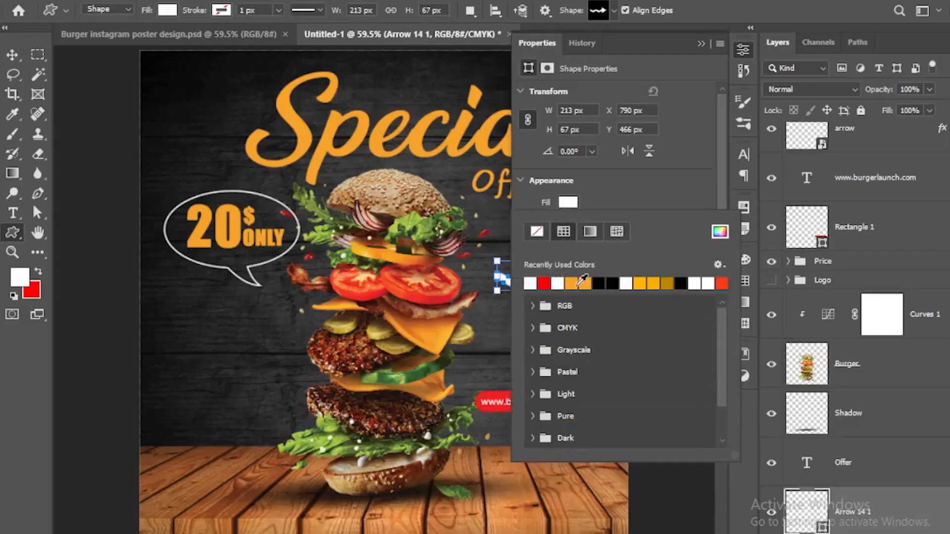
pyautogui.click(579, 284)
pyautogui.click(700, 43)
pyautogui.press('v')
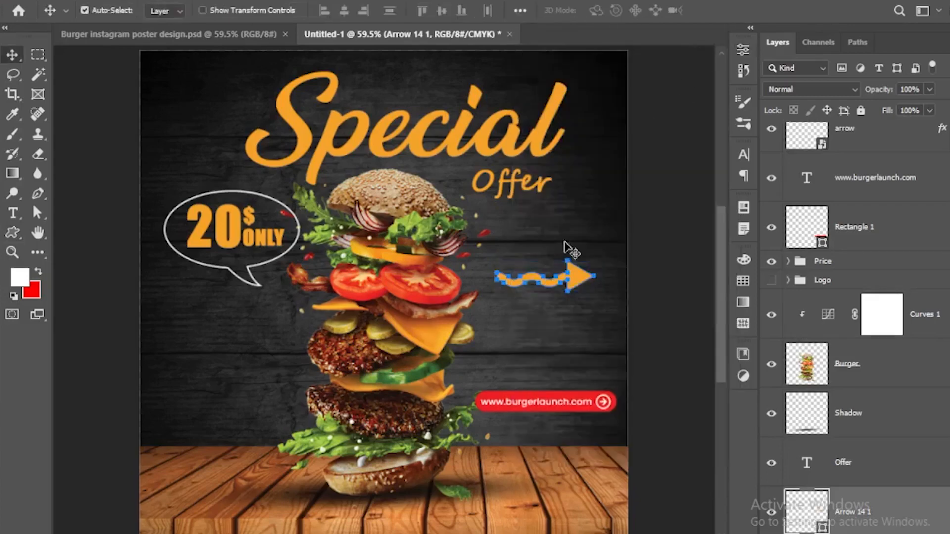
# - Rotate the wavy arrow to point diagonally down to the right and place it just above the website button
pyautogui.hotkey('ctrl', 't')
pyautogui.moveTo(600, 296); pyautogui.dragTo(564, 326)
pyautogui.press('Return')
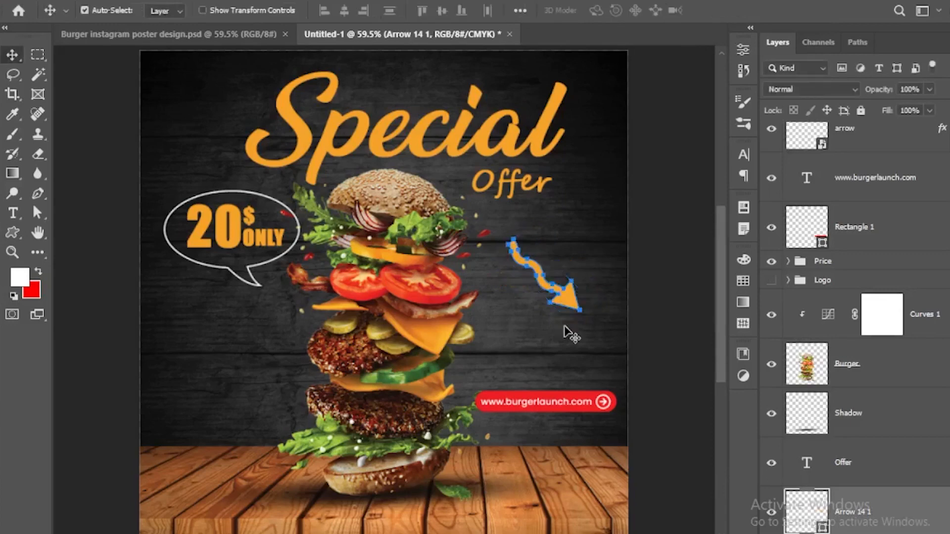
pyautogui.click(614, 303)
pyautogui.moveTo(574, 307); pyautogui.dragTo(621, 409)
pyautogui.click(658, 317)
# - Link the arrow icon, website text and red rectangle layers, and put them in a group named Website
pyautogui.scroll(1, 936, 185)
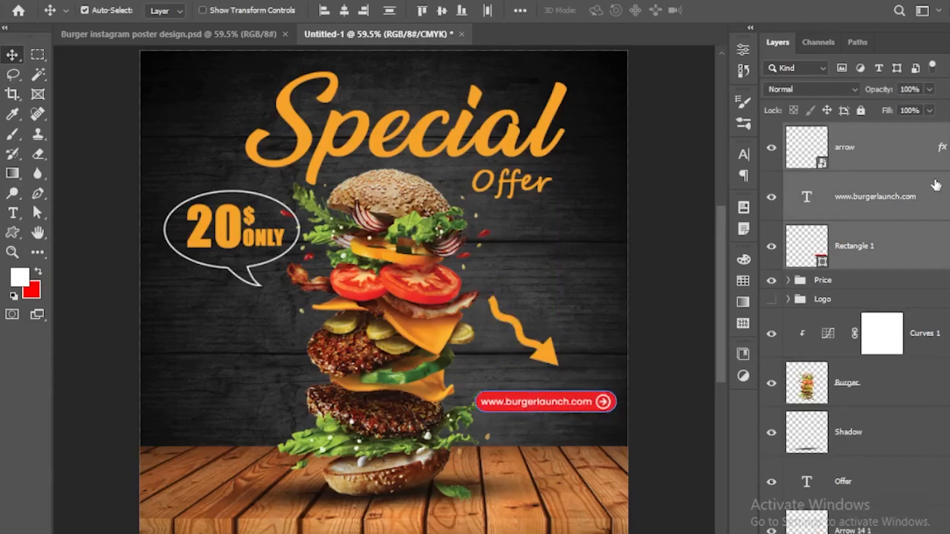
pyautogui.rightClick(902, 245)
pyautogui.click(815, 291)
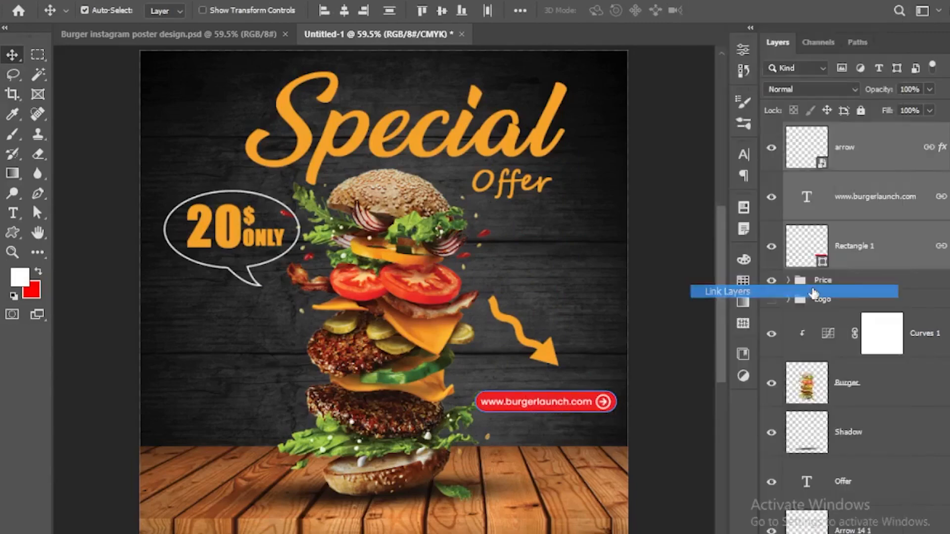
pyautogui.hotkey('ctrl', 'g')
pyautogui.doubleClick(824, 133)
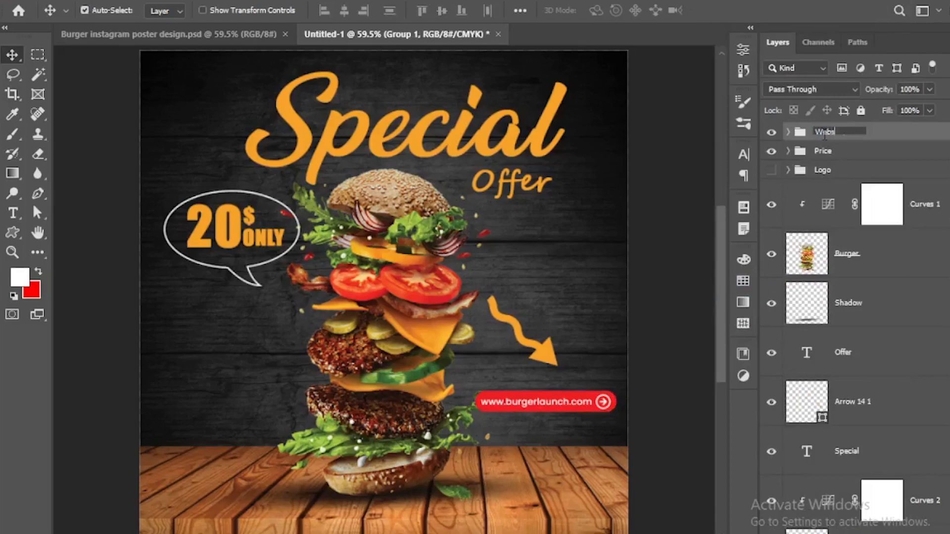
pyautogui.write('Website')
pyautogui.press('Return')
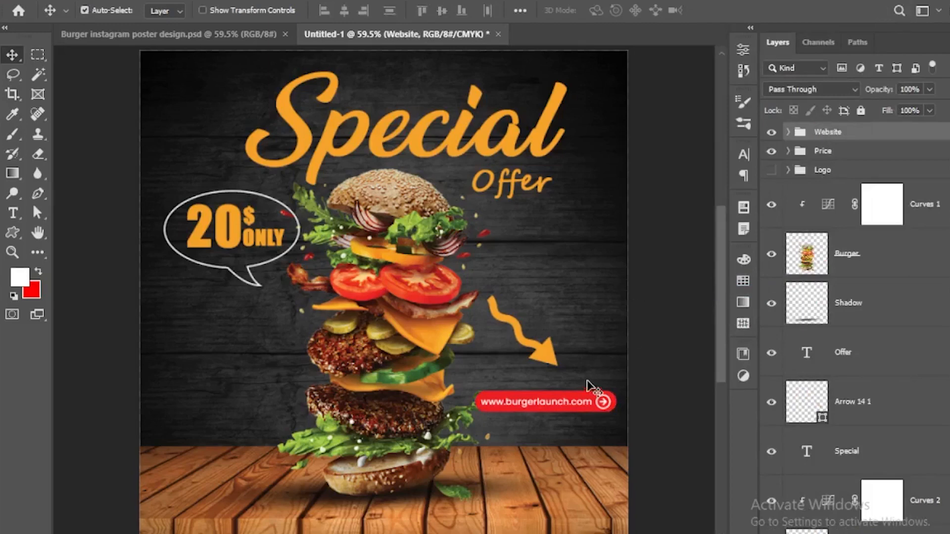
# - Move the linked website button slightly up and to the left, below the tip of the wavy arrow
pyautogui.moveTo(578, 407); pyautogui.dragTo(573, 395)
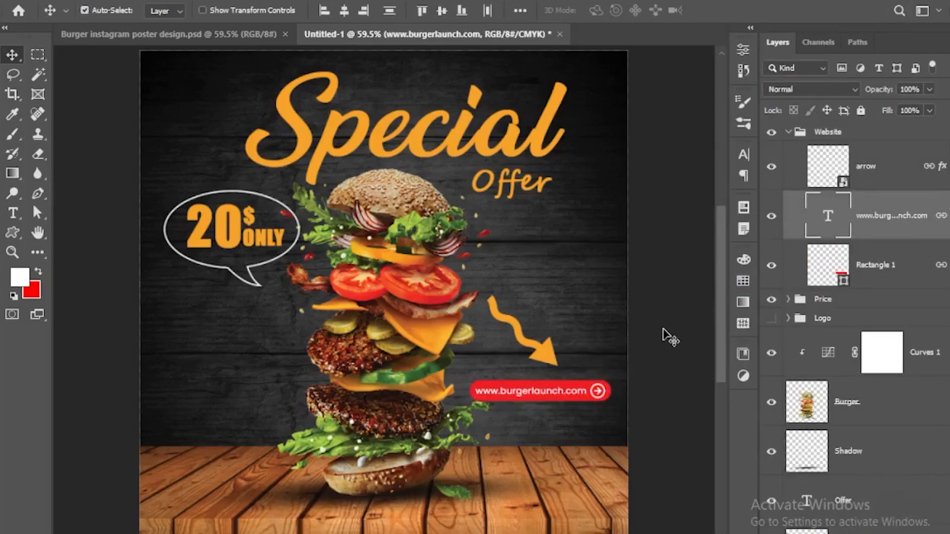
pyautogui.click(661, 344)
pyautogui.scroll(3, 599, 391)
pyautogui.scroll(-3, 598, 392)
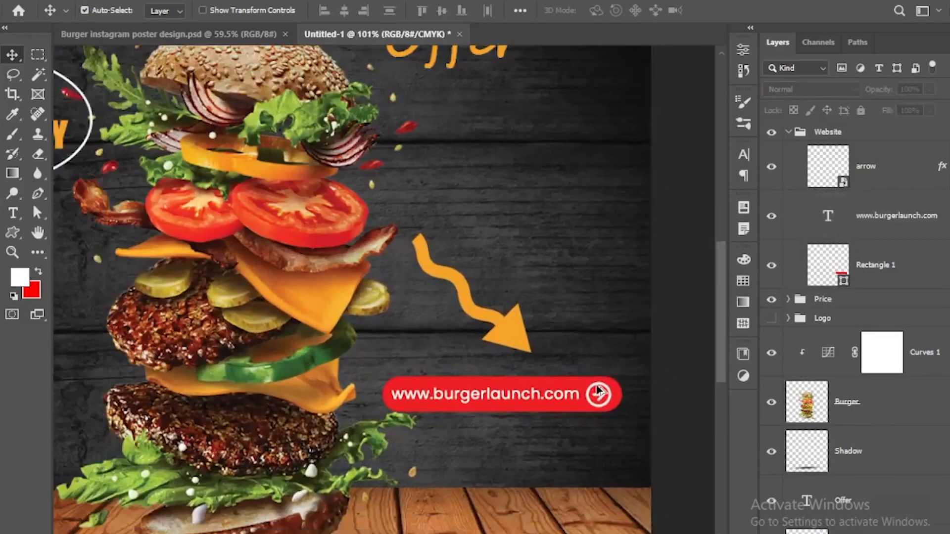
pyautogui.hotkey('ctrl', '0')
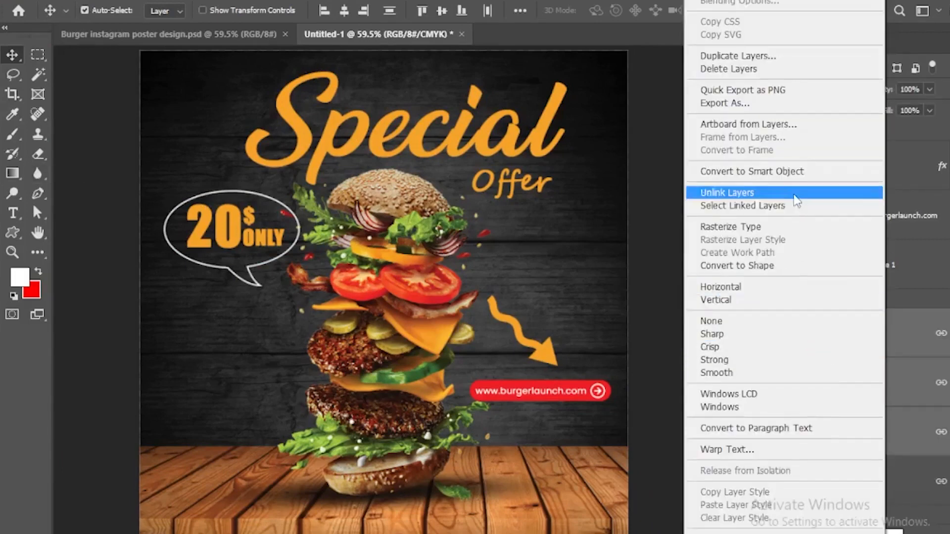
# - Unlink the ONLY, $ and 20 text layers in the Price group and select the speech bubble layer alone
pyautogui.click(797, 193)
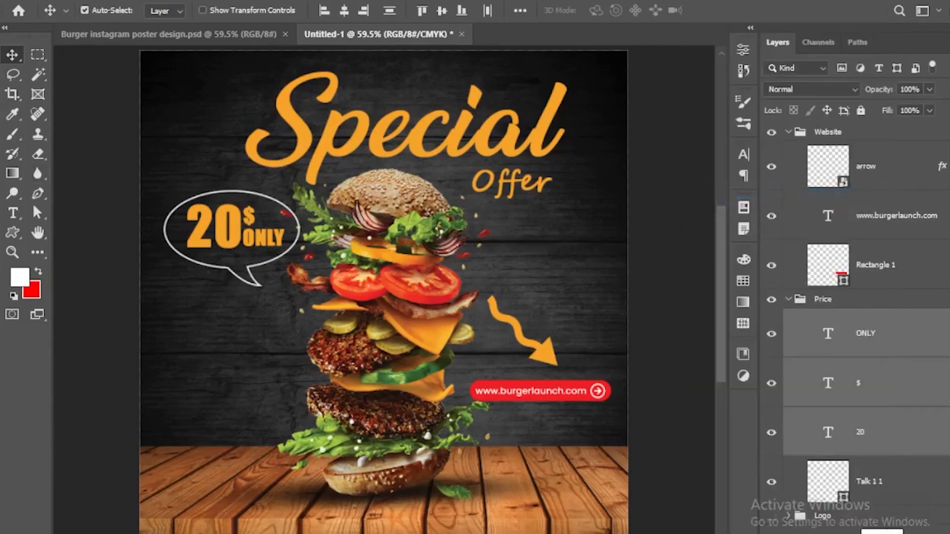
pyautogui.click(897, 492)
pyautogui.press('ctrl')
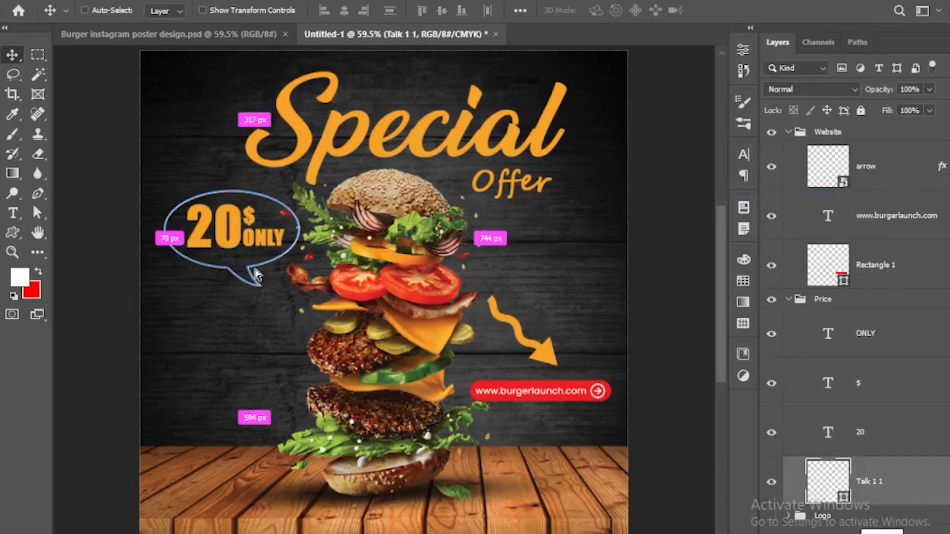
# - Stretch the speech bubble slightly upward so its outline is a little taller
pyautogui.hotkey('ctrl', 't')
pyautogui.moveTo(230, 190); pyautogui.dragTo(231, 184)
pyautogui.press('Return')
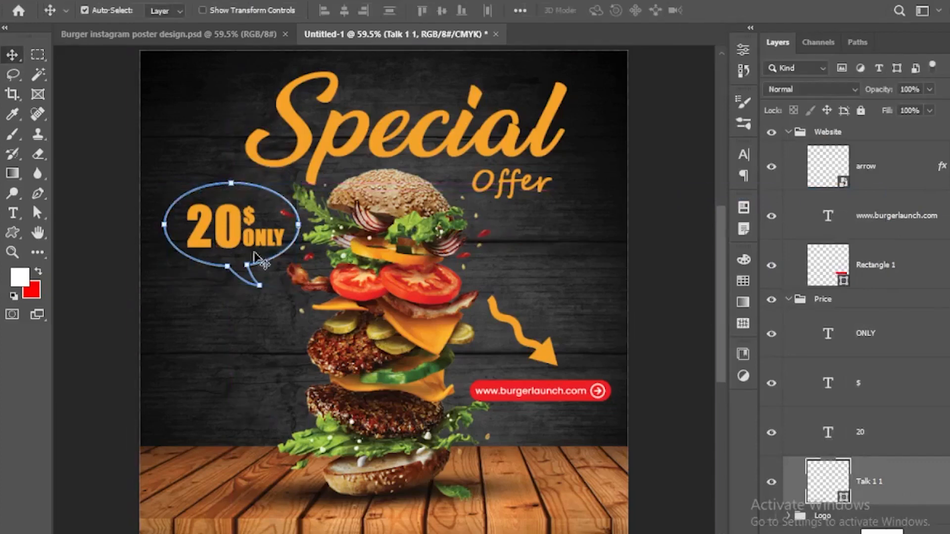
# - Move the 20, $ and ONLY texts together slightly upward to center them inside the speech bubble
pyautogui.click(237, 226)
pyautogui.keyDown('shift'); pyautogui.click(250, 218); pyautogui.keyUp('shift')
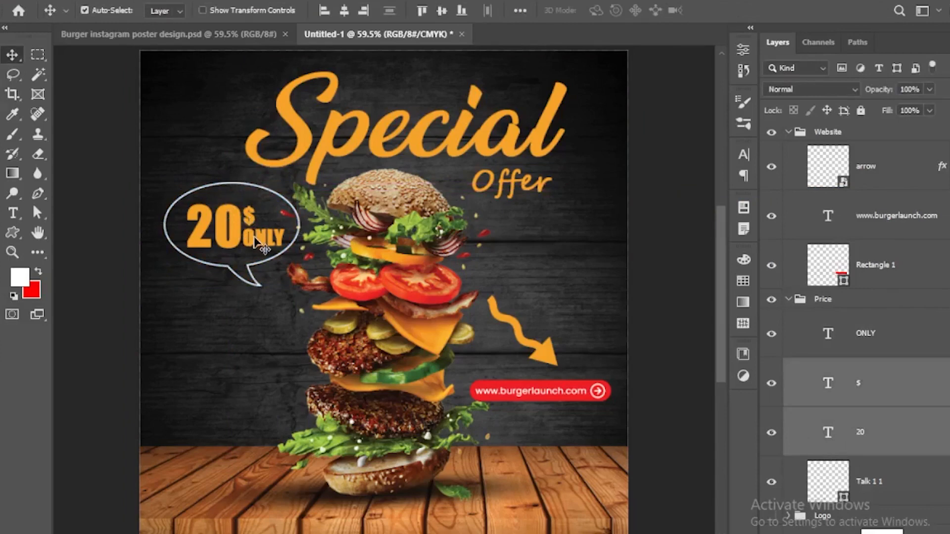
pyautogui.keyDown('shift'); pyautogui.click(258, 238); pyautogui.keyUp('shift')
pyautogui.moveTo(259, 238); pyautogui.dragTo(261, 232)
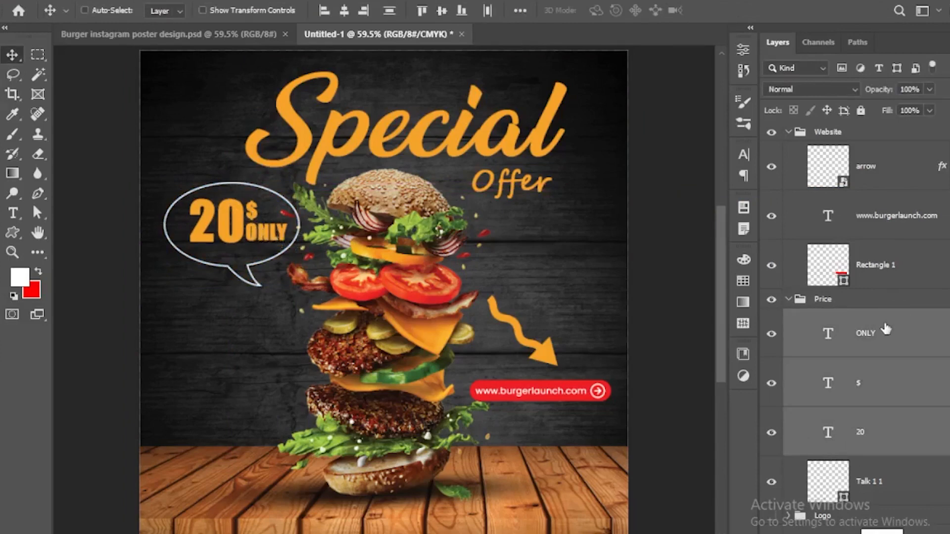
pyautogui.hotkey('ctrl', 't')
pyautogui.press('Left')
pyautogui.press('Left')
pyautogui.press('Left')
pyautogui.press('Left')
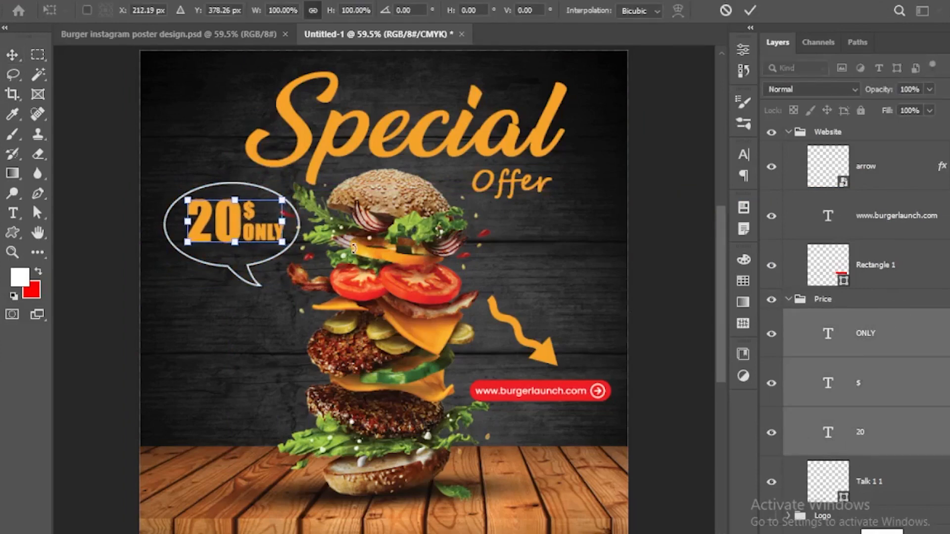
pyautogui.press('Down')
pyautogui.press('Down')
pyautogui.press('Return')
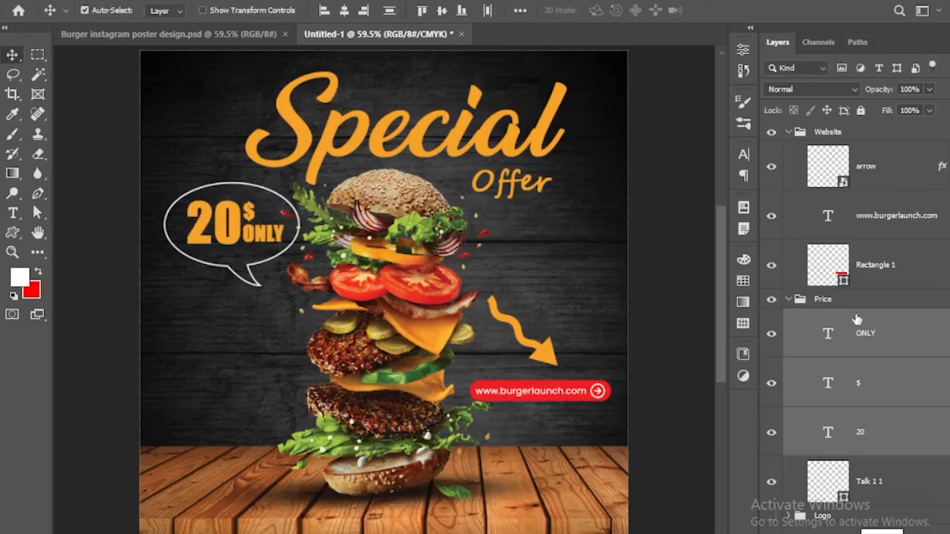
# - Link the ONLY, $, 20 and speech bubble layers in the Price group
pyautogui.keyDown('shift'); pyautogui.click(904, 485); pyautogui.keyUp('shift')
pyautogui.rightClick(905, 485)
pyautogui.click(922, 454)
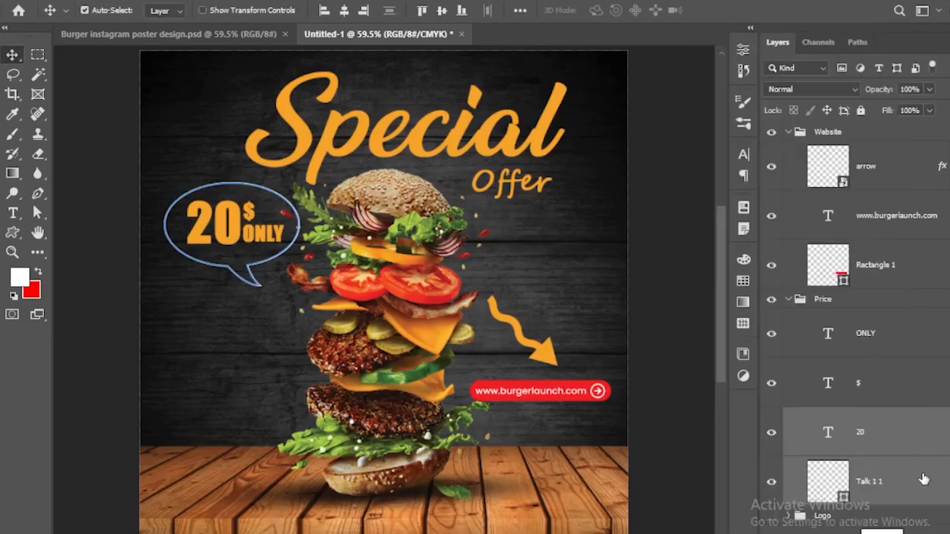
pyautogui.click(924, 479)
pyautogui.keyDown('shift'); pyautogui.click(879, 352); pyautogui.keyUp('shift')
pyautogui.rightClick(879, 353)
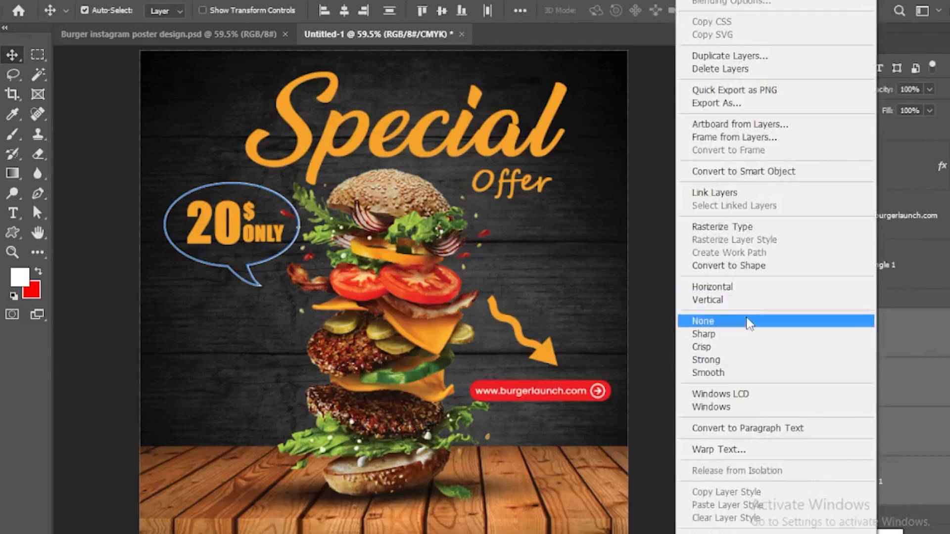
pyautogui.click(732, 193)
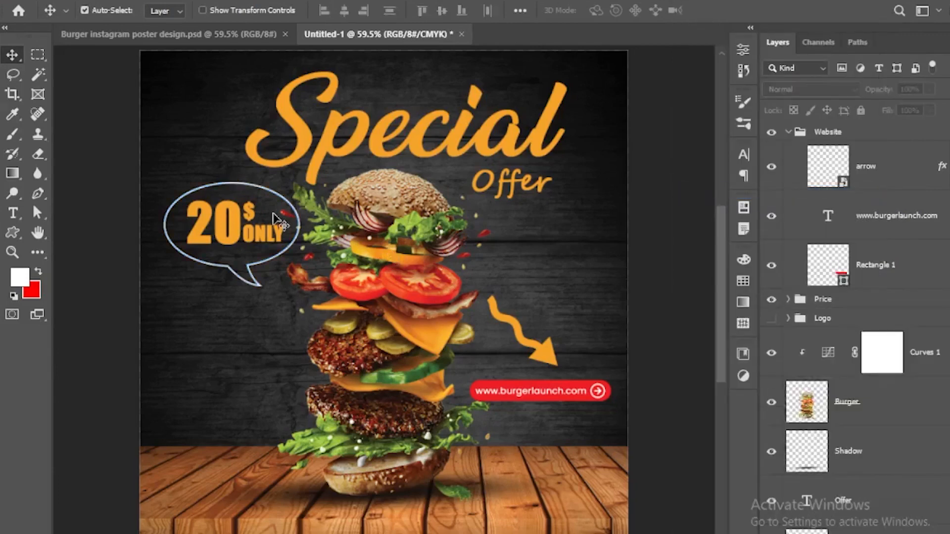
# - Shift the linked price bubble slightly to the left and collapse the Price group
pyautogui.moveTo(239, 230); pyautogui.dragTo(237, 230)
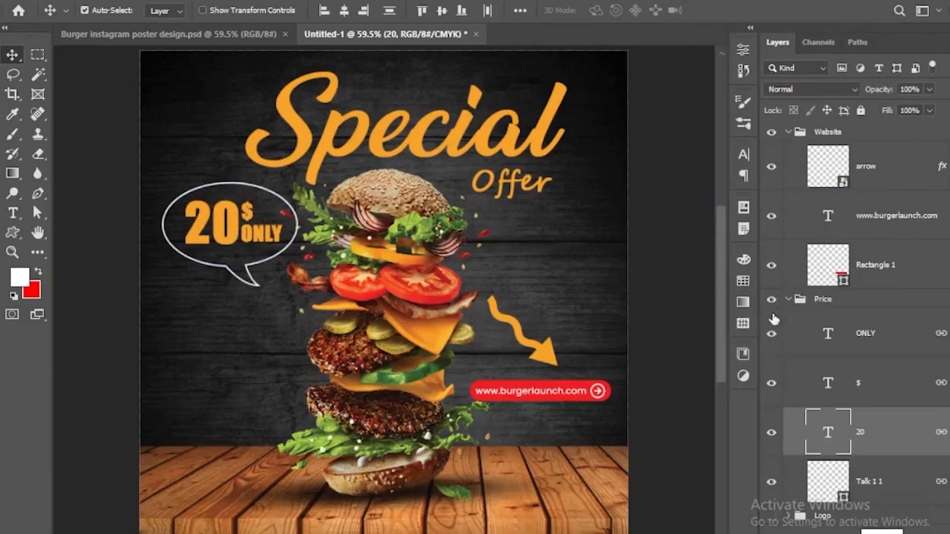
pyautogui.click(787, 300)
pyautogui.click(663, 196)
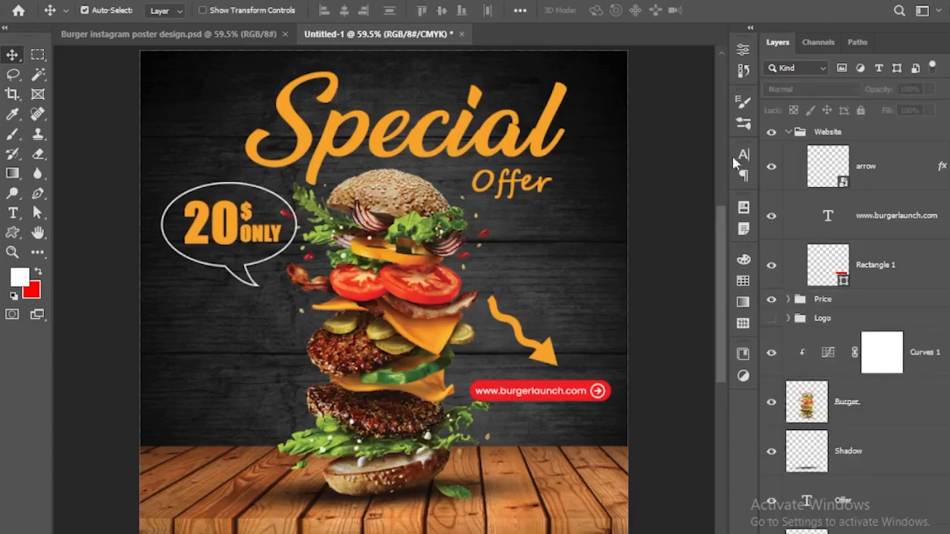
# - Collapse the Website group, then show the Logo group with the logo placed in the poster's upper-left corner
pyautogui.click(788, 133)
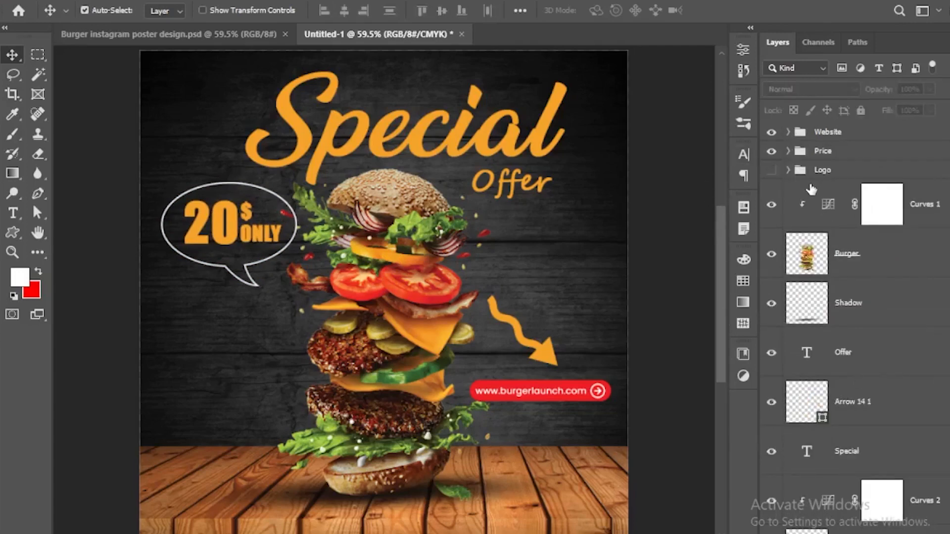
pyautogui.click(771, 172)
pyautogui.moveTo(344, 247); pyautogui.dragTo(190, 82)
# - Shift the Special text slightly right and scale the Offer text up to about 109%
pyautogui.moveTo(376, 131); pyautogui.dragTo(385, 131)
pyautogui.click(503, 185)
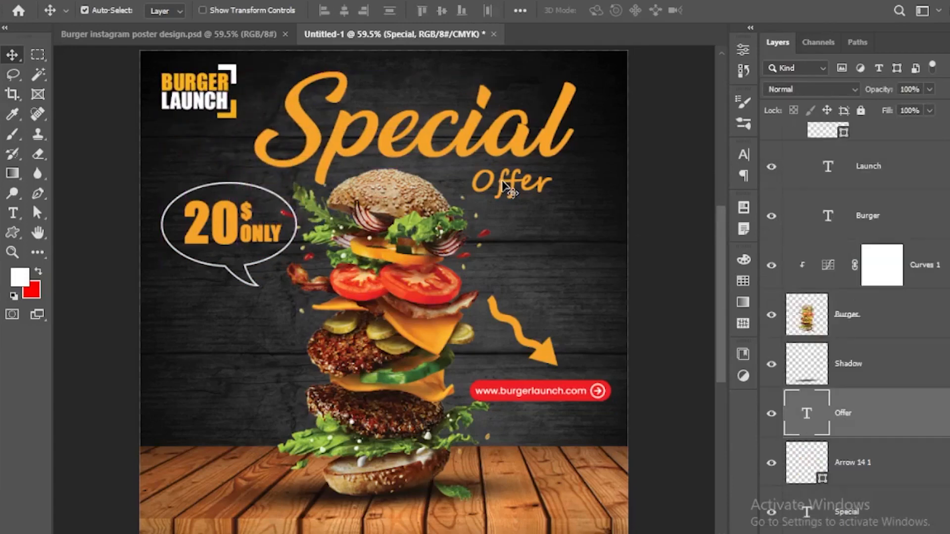
pyautogui.hotkey('ctrl', 't')
pyautogui.moveTo(470, 207); pyautogui.dragTo(463, 207)
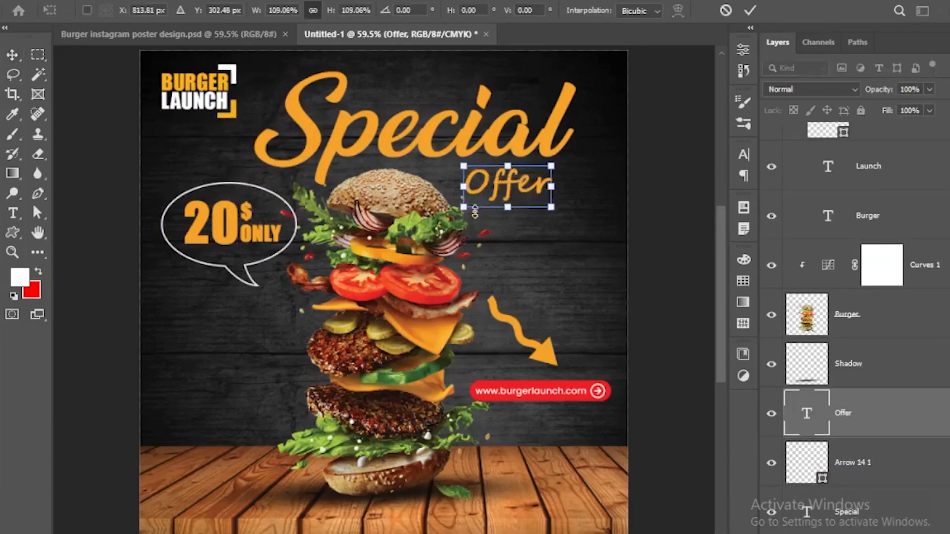
pyautogui.press('Return')
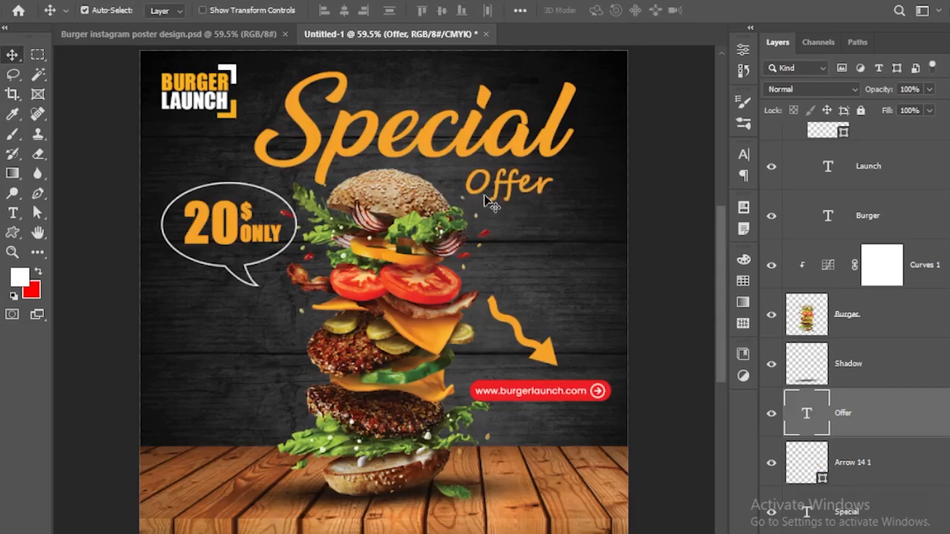
# - Enlarge the linked burger and its shadow slightly, extending the top bun upward toward the Special text
pyautogui.click(430, 213)
pyautogui.hotkey('ctrl', 't')
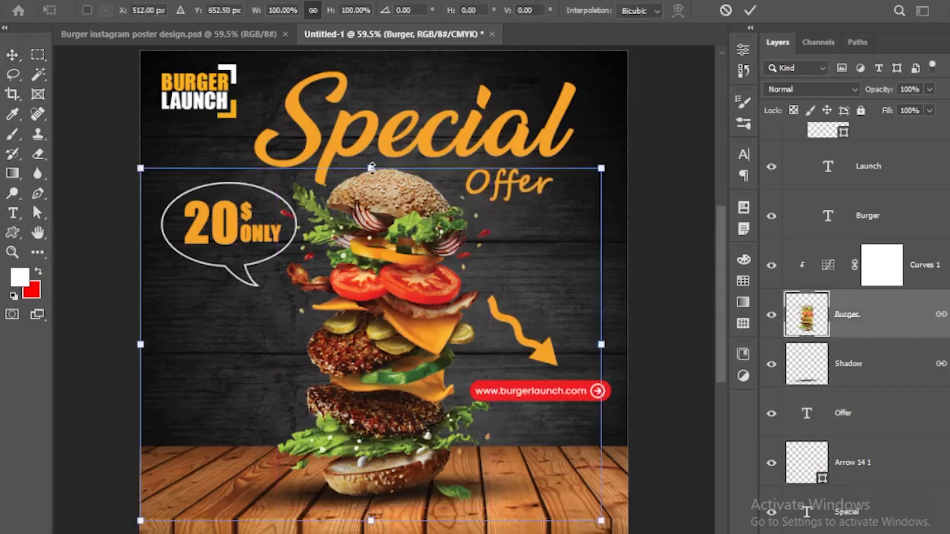
pyautogui.moveTo(371, 168); pyautogui.dragTo(379, 154)
pyautogui.press('Return')
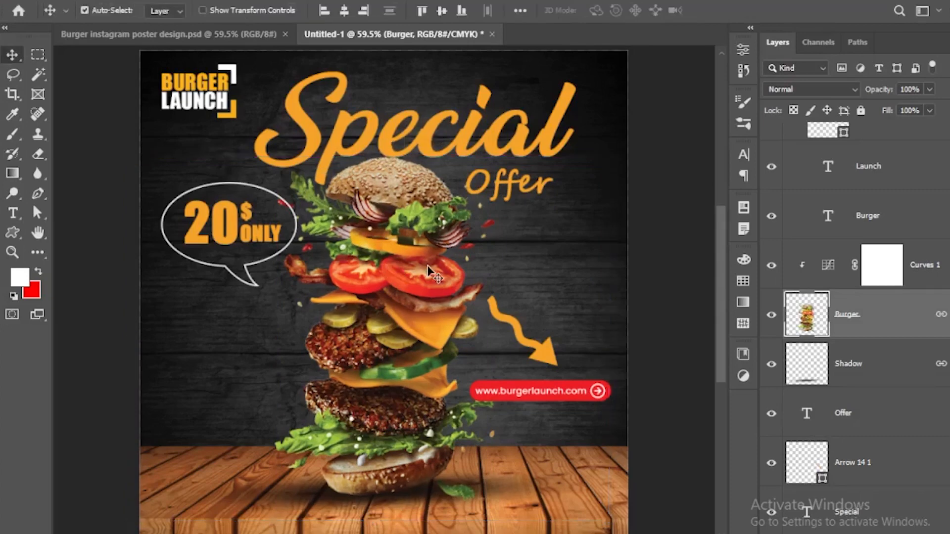
pyautogui.click(661, 220)
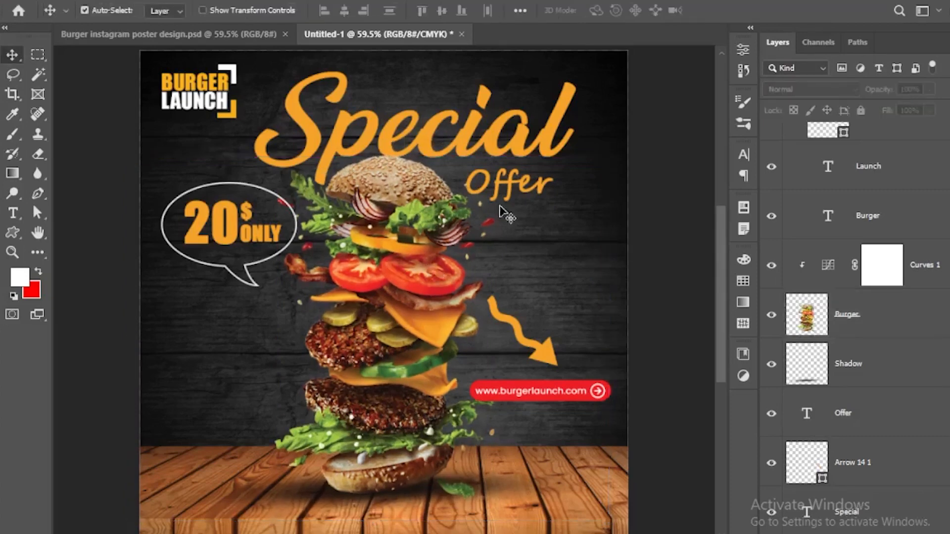
# - Move the Offer text slightly up and to the right, just below the Special text
pyautogui.click(509, 193)
pyautogui.moveTo(510, 194); pyautogui.dragTo(512, 191)
pyautogui.click(665, 213)
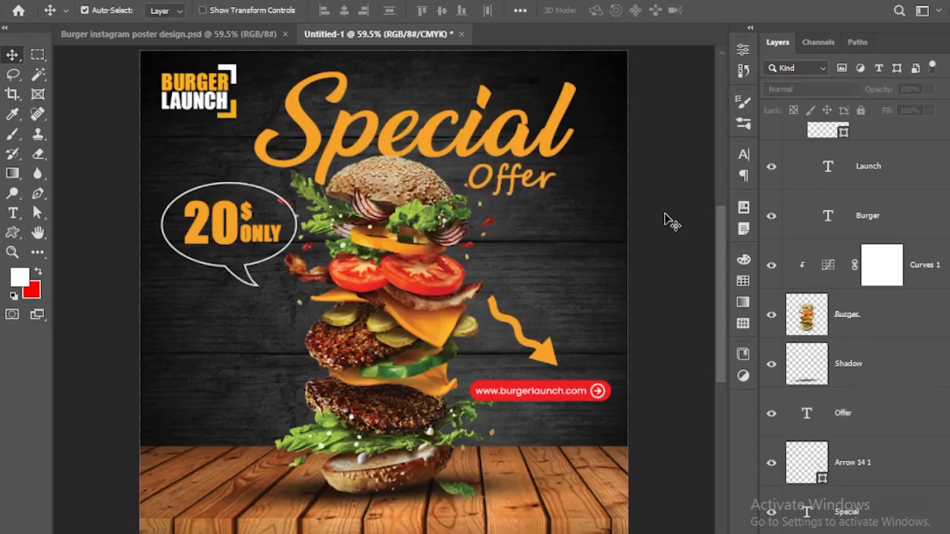
# - Enlarge the linked website button slightly around its center
pyautogui.click(406, 227)
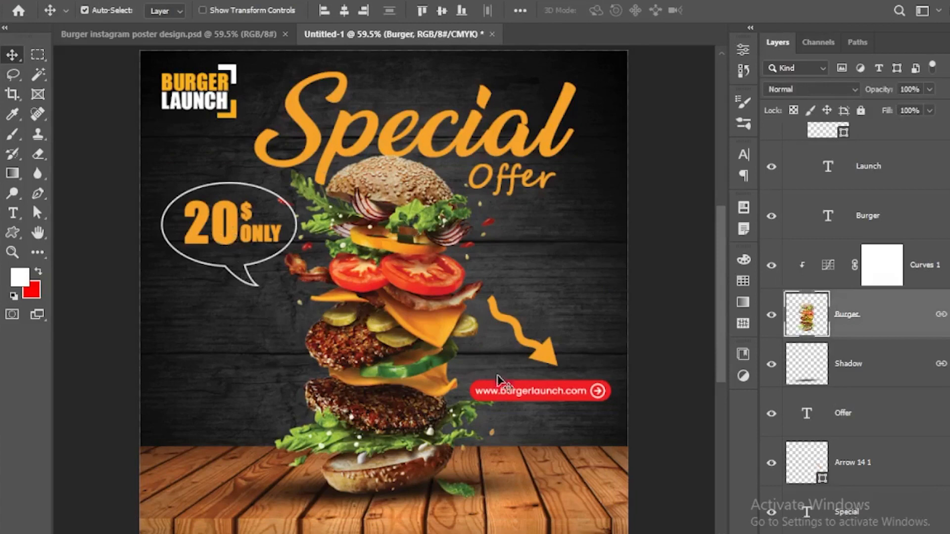
pyautogui.click(539, 399)
pyautogui.hotkey('ctrl', 't')
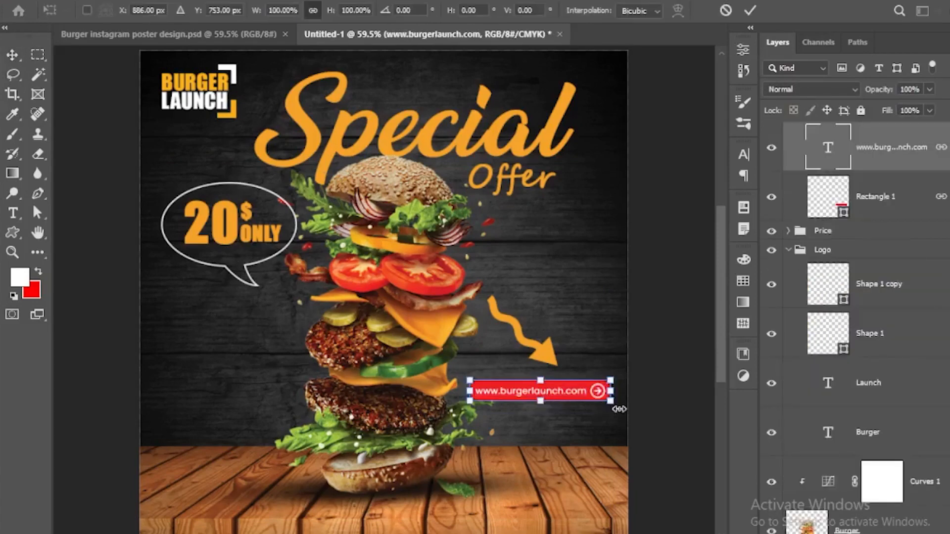
pyautogui.moveTo(612, 404); pyautogui.dragTo(619, 402)
pyautogui.press('Return')
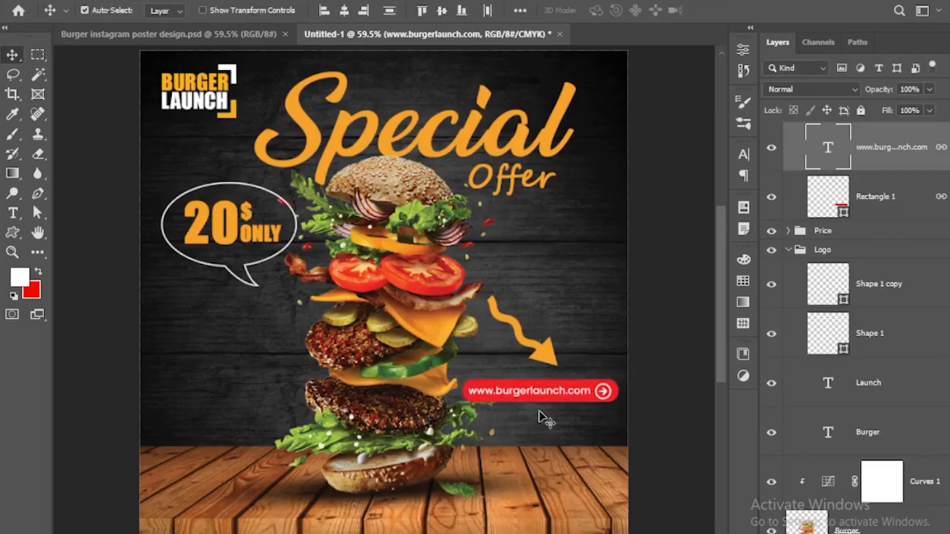
# - Nudge the linked burger and shadow a few pixels to the left, away from the website button
pyautogui.click(389, 345)
pyautogui.press('Left')
pyautogui.press('Left')
pyautogui.press('Left')
pyautogui.press('Left')
pyautogui.press('Left')
pyautogui.press('Left')
pyautogui.press('Left')
pyautogui.press('Left')
pyautogui.click(245, 270)
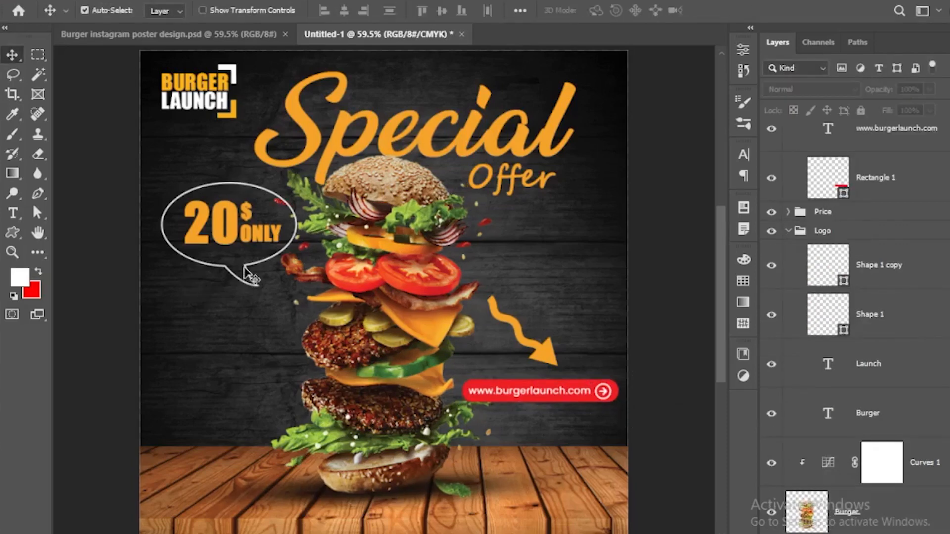
# - Nudge the Special text a few pixels upward, away from the top bun
pyautogui.click(388, 148)
pyautogui.press('Up')
pyautogui.press('Up')
pyautogui.press('Up')
pyautogui.press('Up')
pyautogui.press('Up')
pyautogui.press('Up')
pyautogui.press('Up')
pyautogui.press('Up')
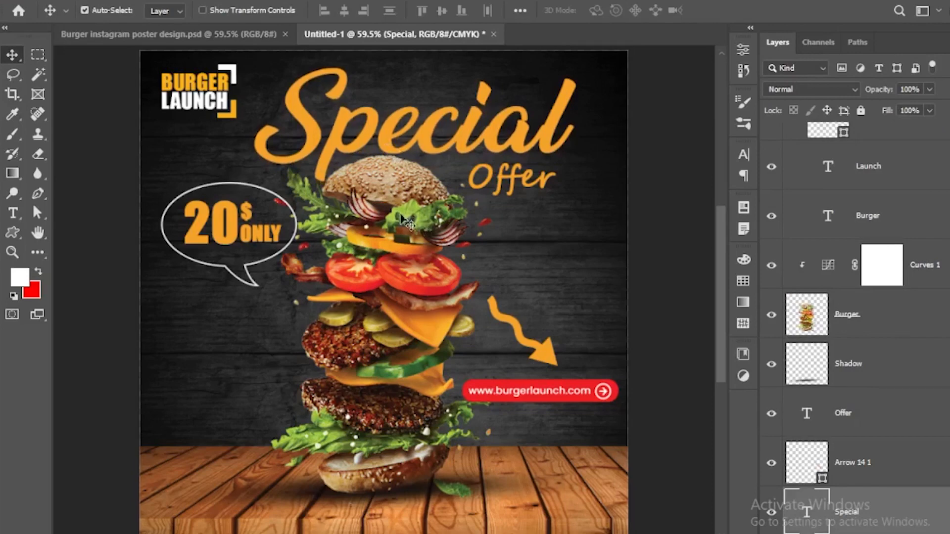
# - Nudge the linked burger and shadow a few pixels down and clear the layer selection
pyautogui.click(415, 225)
pyautogui.press('Down')
pyautogui.press('Down')
pyautogui.press('Down')
pyautogui.press('Down')
pyautogui.press('Down')
pyautogui.press('Down')
pyautogui.press('Down')
pyautogui.press('Down')
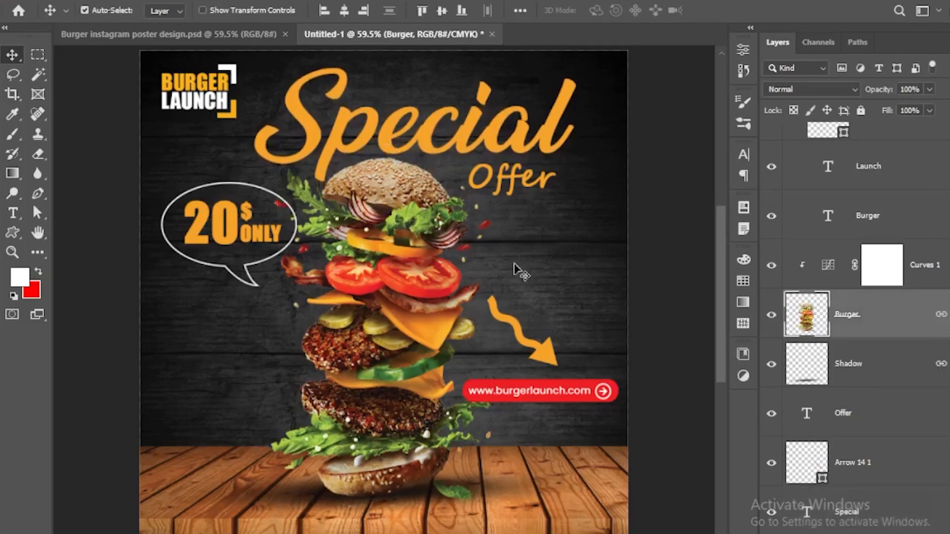
pyautogui.click(658, 316)
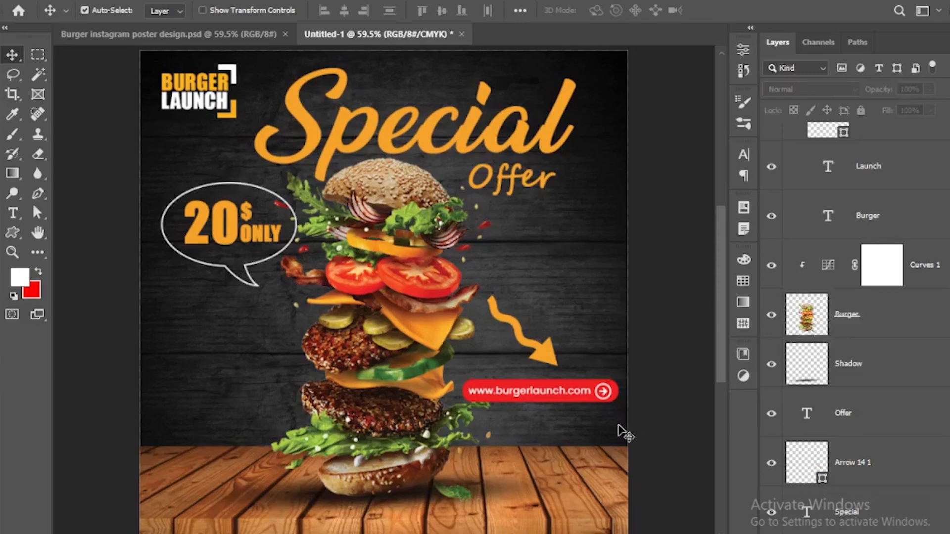
# - Add the text "#burgerlaunchoffer" in orange Impact over the upper part of the burger
pyautogui.moveTo(529, 341); pyautogui.dragTo(551, 325)
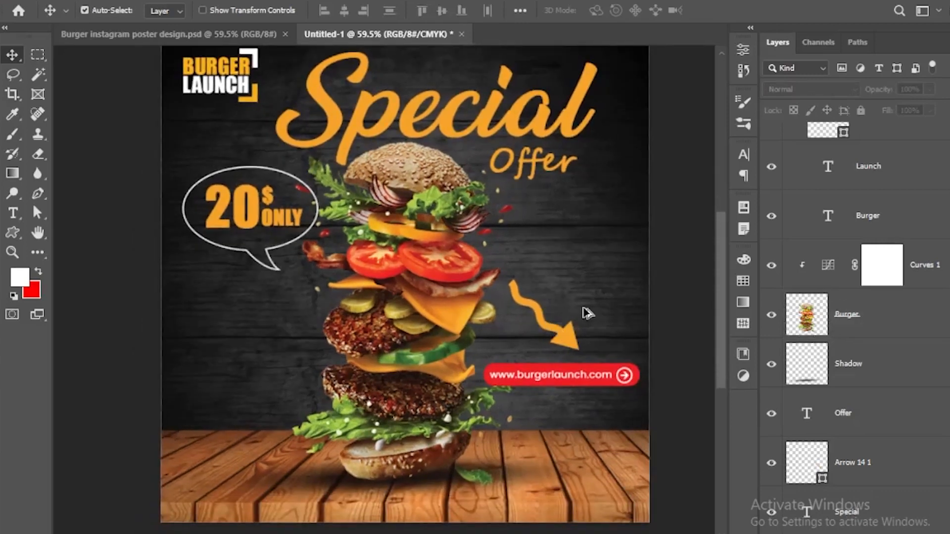
pyautogui.scroll(-1, 588, 313)
pyautogui.moveTo(626, 174); pyautogui.dragTo(606, 189)
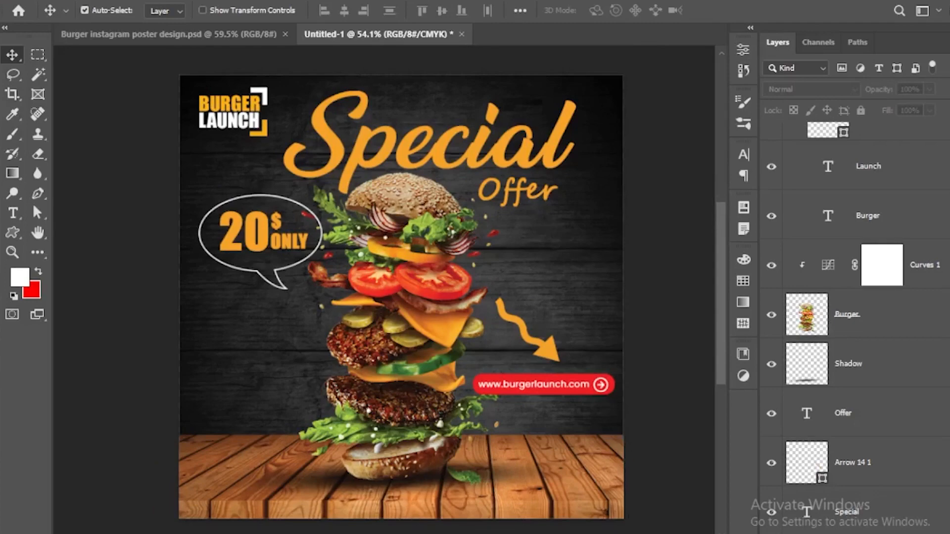
pyautogui.hotkey('alt', 'Tab')
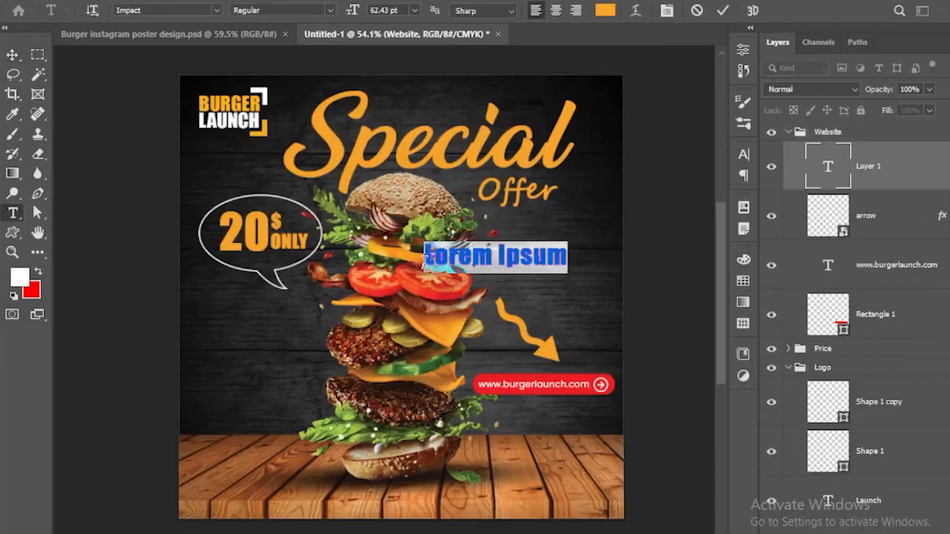
pyautogui.write('#')
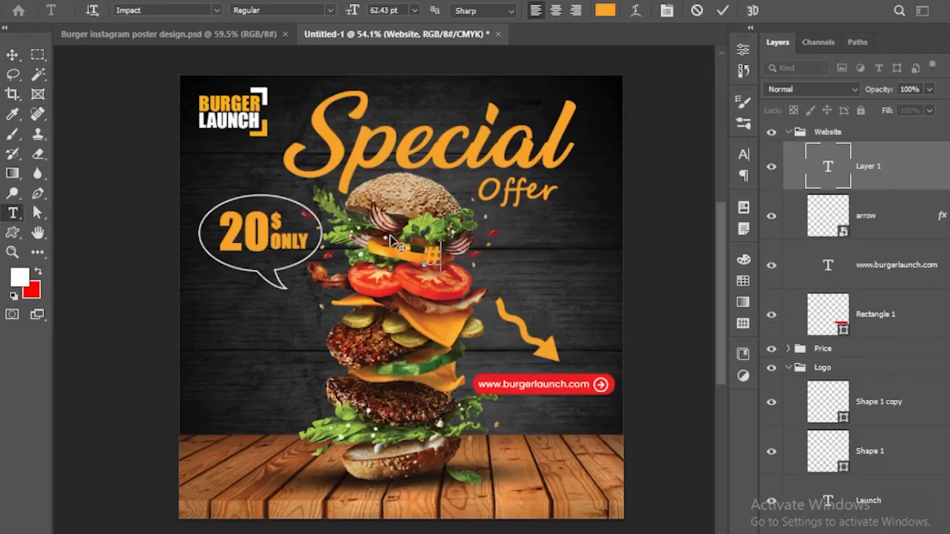
pyautogui.write('bu')
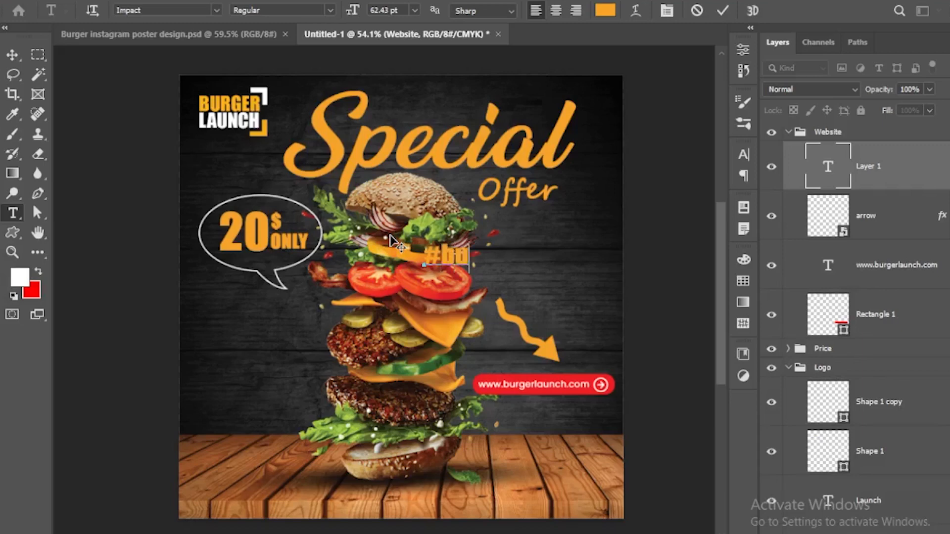
pyautogui.write('rgerlaunch')
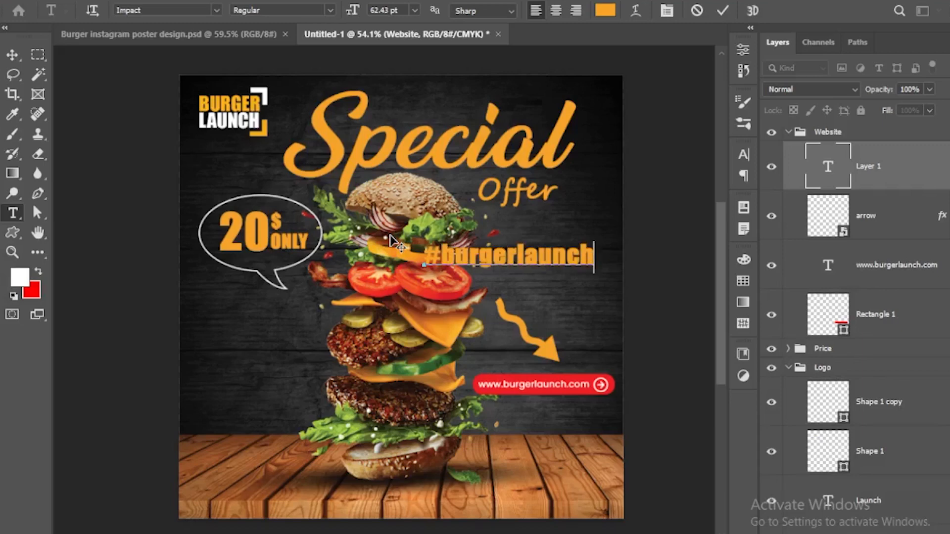
pyautogui.write('off')
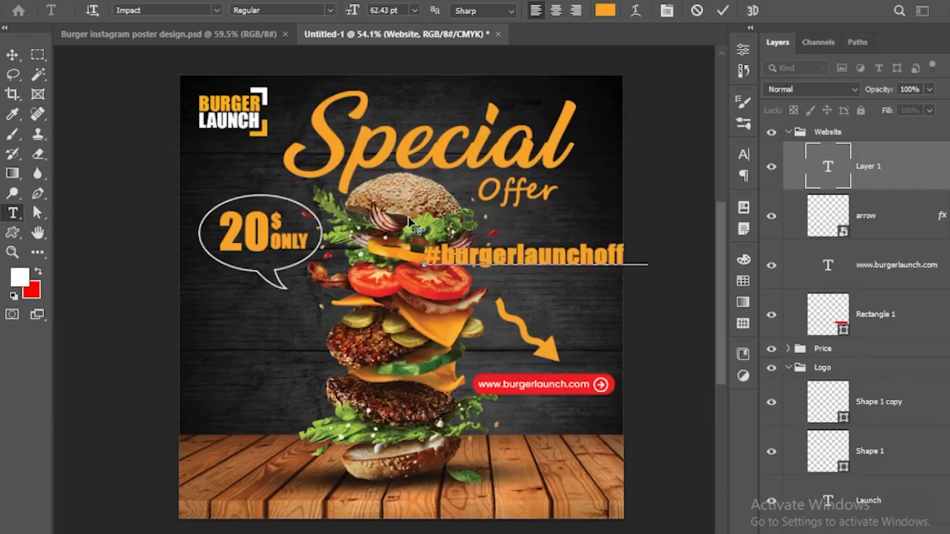
pyautogui.click(14, 54)
# - Set the font of the #burgerlaunchoffer text to Poppins ExtraLight
pyautogui.press('t')
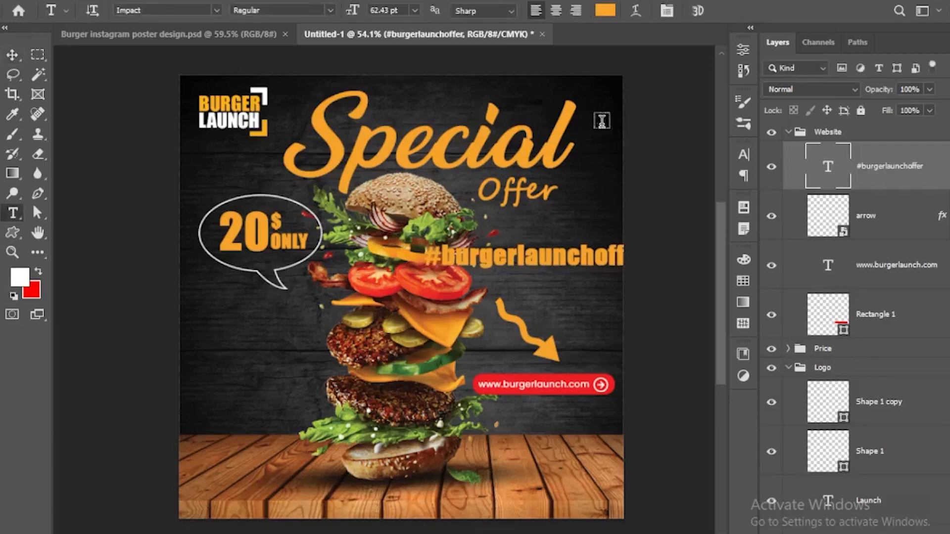
pyautogui.click(193, 8)
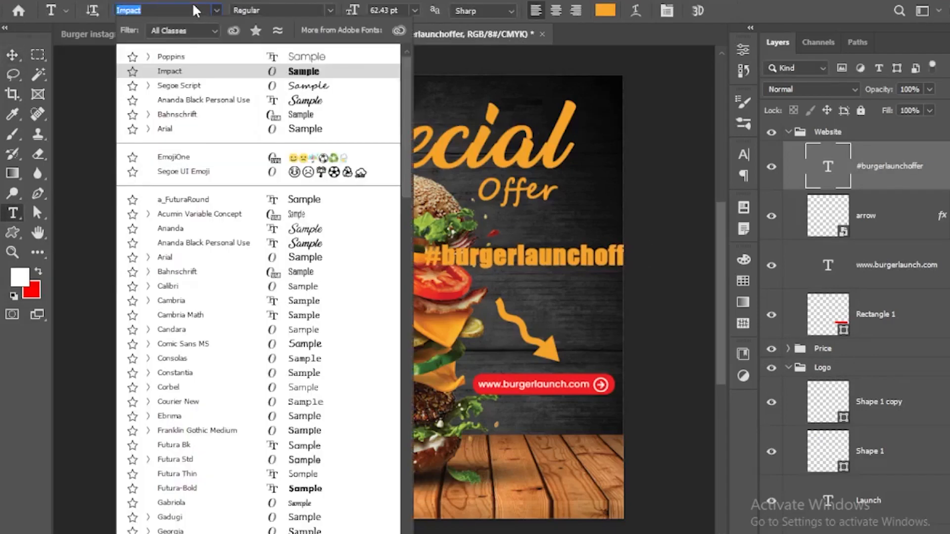
pyautogui.write('pop')
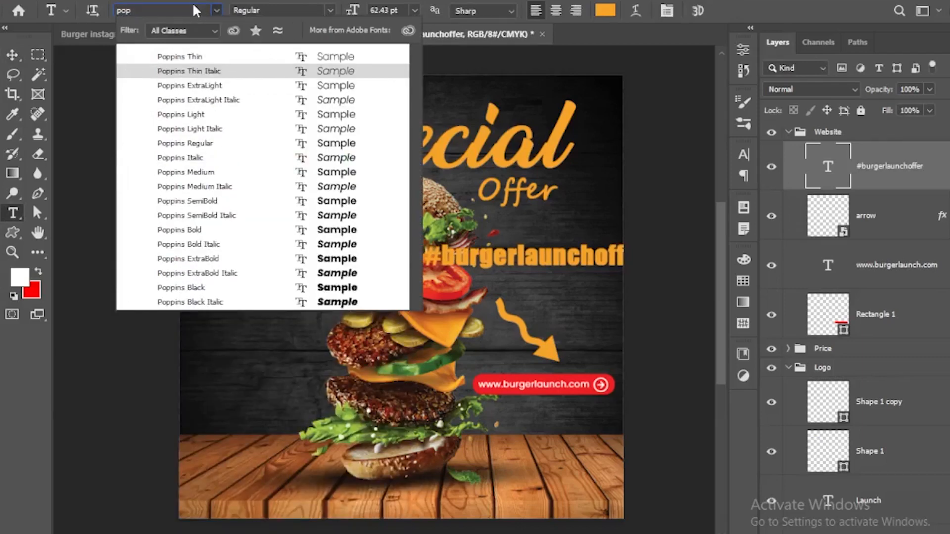
pyautogui.click(230, 89)
# - Make the hashtag text white and smaller and place it in the poster's upper-right corner, above the Special headline
pyautogui.click(12, 54)
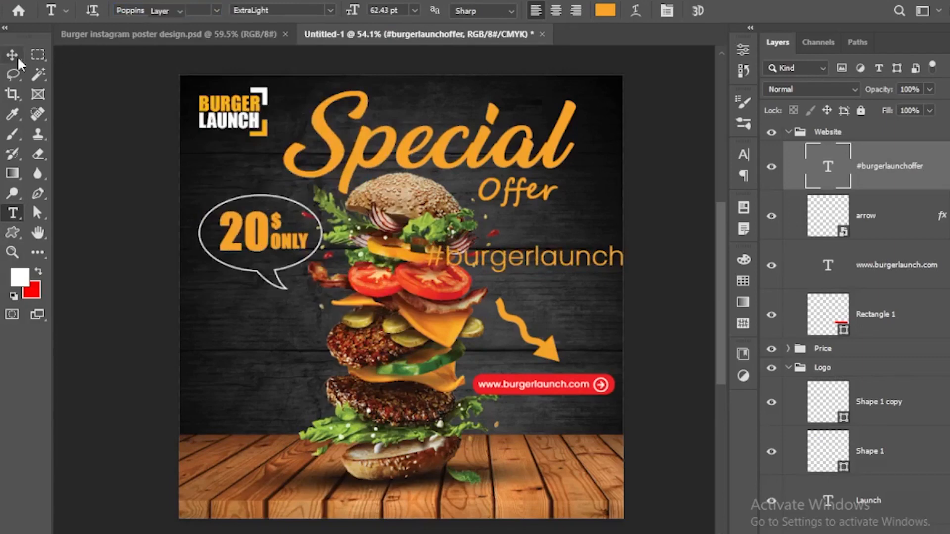
pyautogui.moveTo(589, 233); pyautogui.dragTo(600, 230)
pyautogui.hotkey('ctrl', 't')
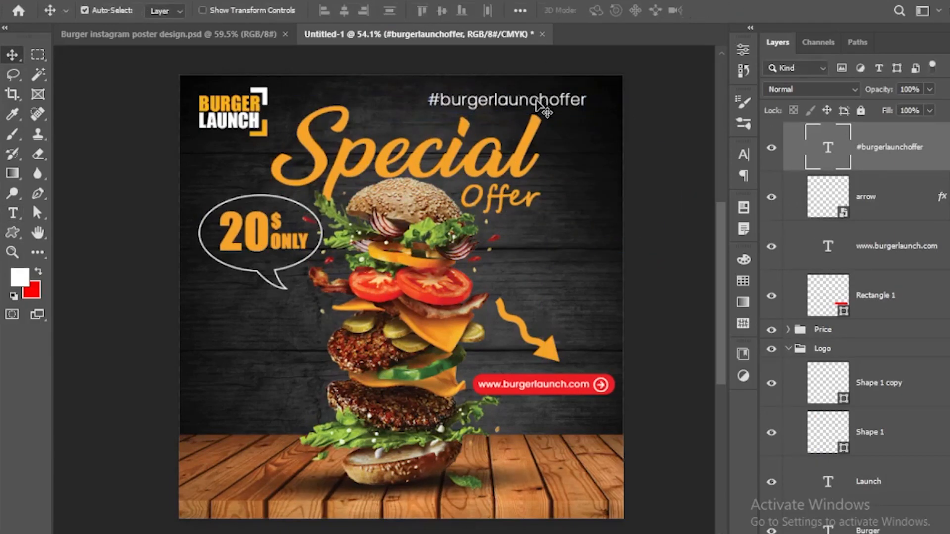
pyautogui.moveTo(543, 107); pyautogui.dragTo(564, 104)
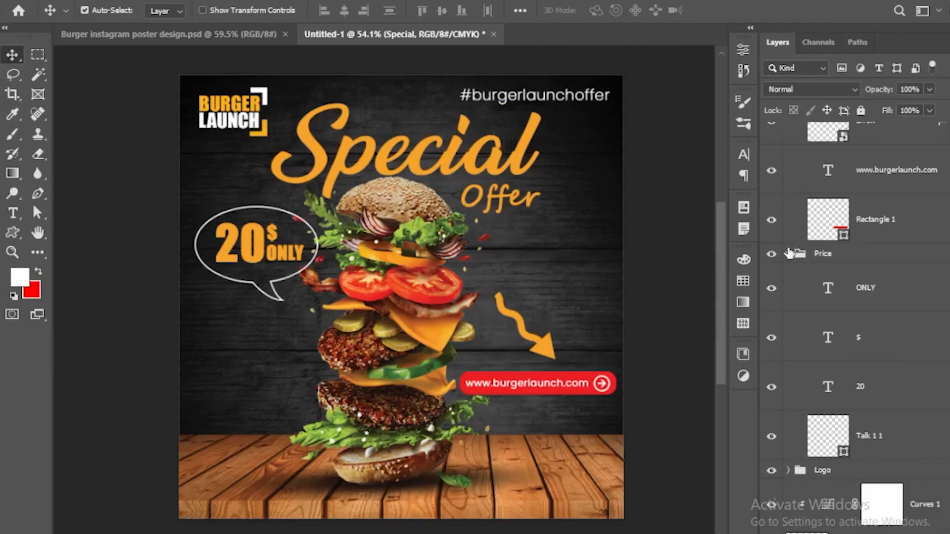
# - Collapse the Price and Website layer groups
pyautogui.click(788, 253)
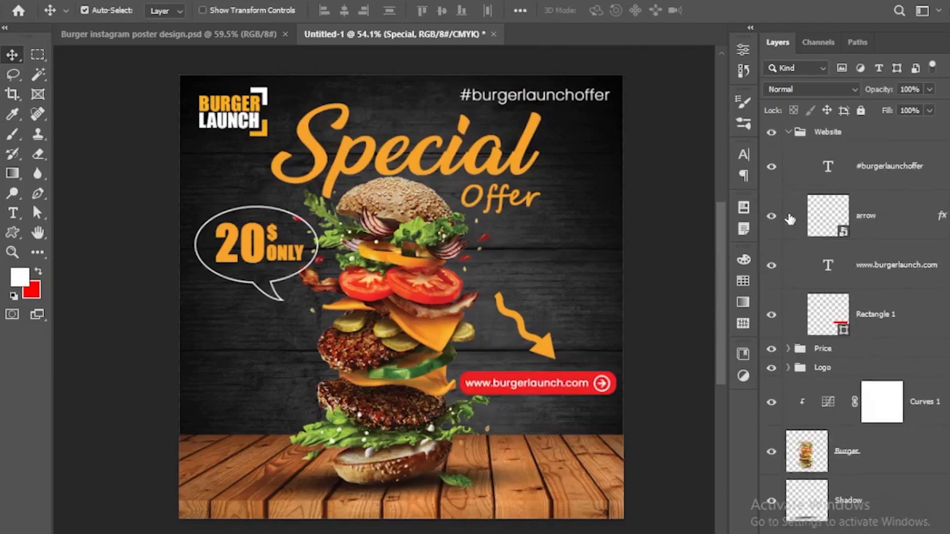
pyautogui.click(788, 133)
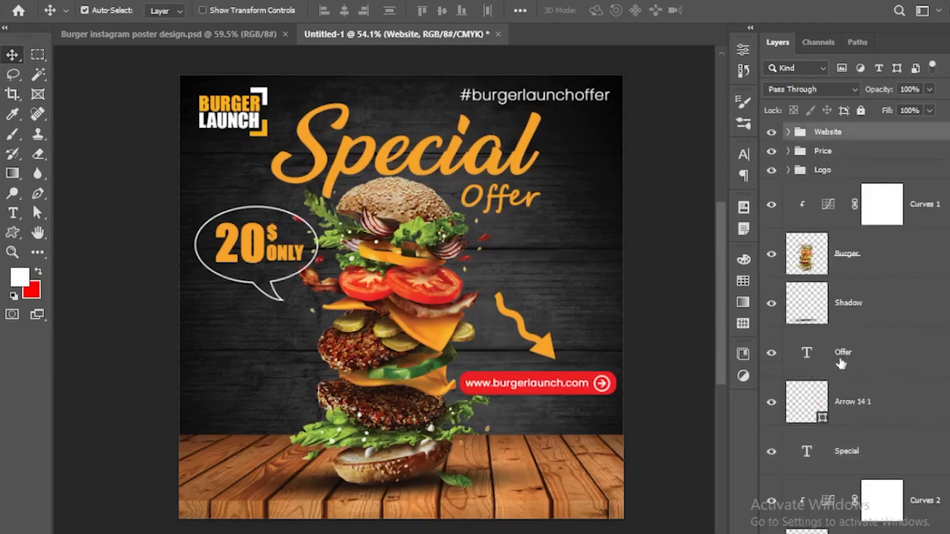
pyautogui.scroll(-3, 841, 364)
# - Deepen the burger's contrast by pulling down the midtones of the Curves 1 adjustment clipped to it
pyautogui.click(385, 214)
pyautogui.scroll(3, 834, 201)
pyautogui.doubleClick(834, 202)
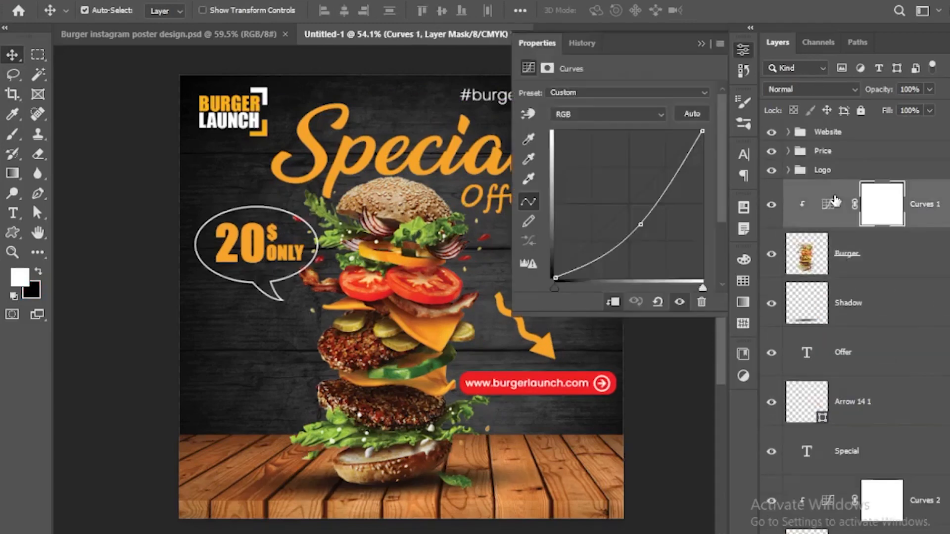
pyautogui.moveTo(653, 218); pyautogui.dragTo(751, 232)
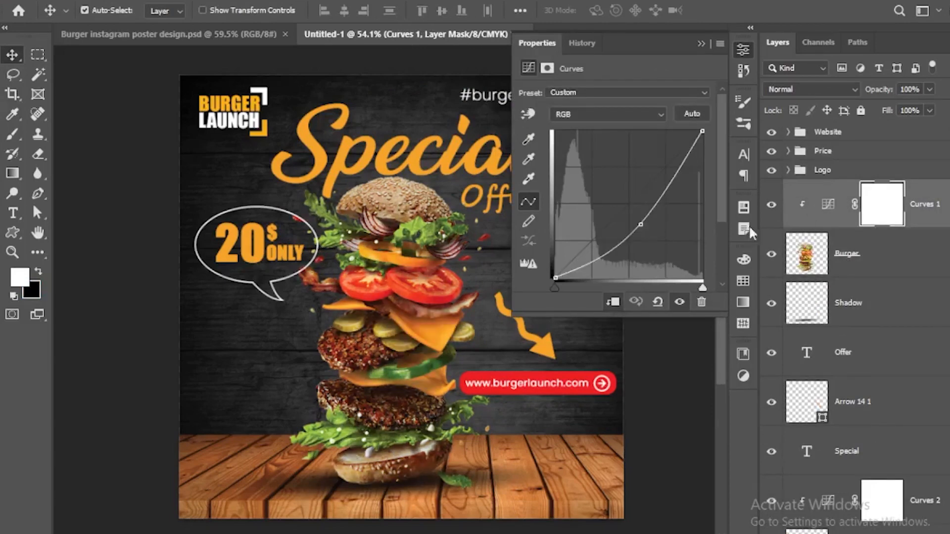
pyautogui.moveTo(646, 227); pyautogui.dragTo(650, 223)
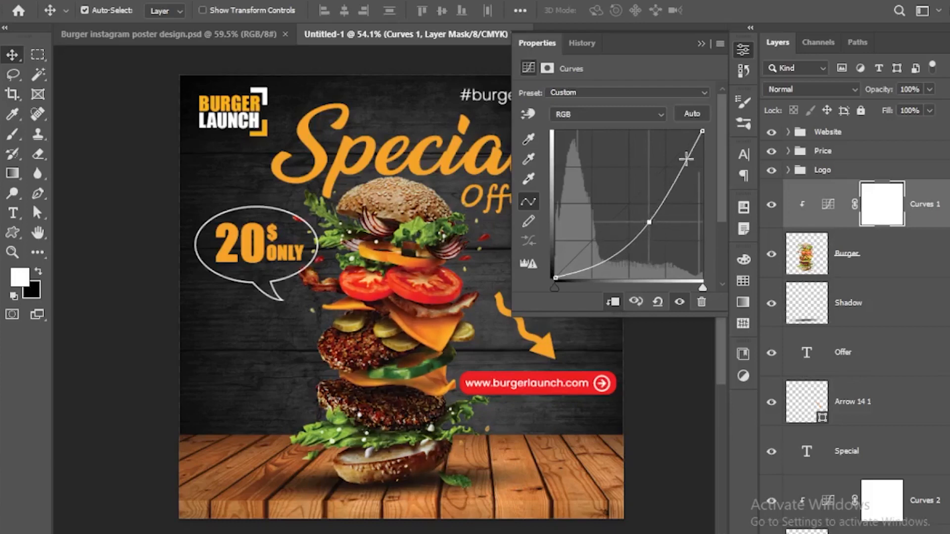
pyautogui.moveTo(688, 159); pyautogui.dragTo(754, 176)
pyautogui.click(650, 224)
pyautogui.moveTo(648, 224)
pyautogui.mouseDown()
pyautogui.moveTo(632, 228)
pyautogui.moveTo(630, 245)
pyautogui.moveTo(659, 215)
pyautogui.moveTo(670, 227)
pyautogui.moveTo(662, 216)
pyautogui.moveTo(643, 238)
pyautogui.mouseUp()
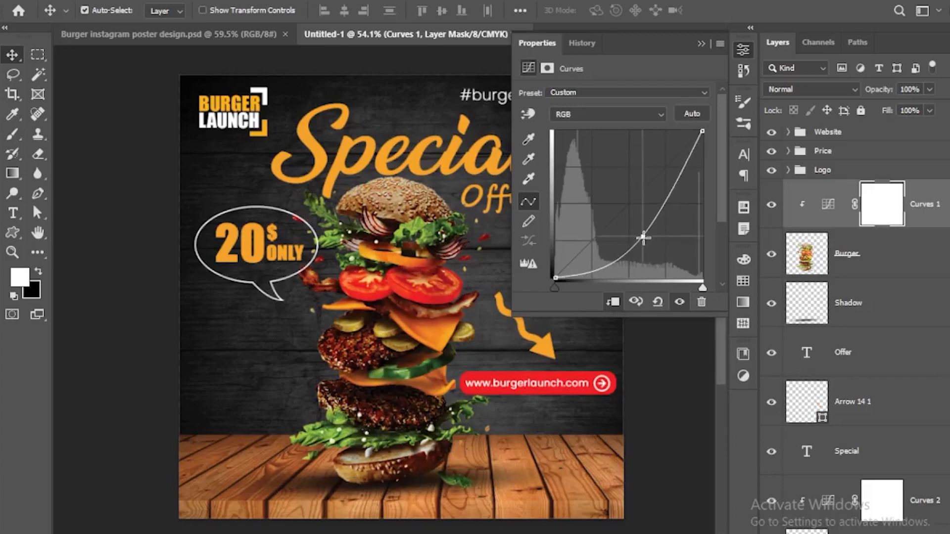
pyautogui.click(700, 46)
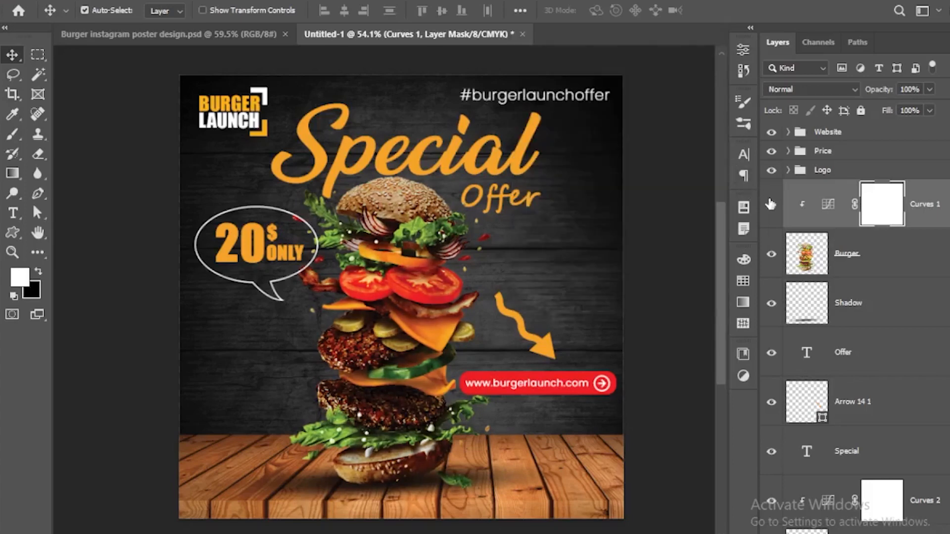
# - Compare the burger with and without the Curves 1 adjustment and set that layer's opacity to 80%
pyautogui.click(771, 204)
pyautogui.click(770, 204)
pyautogui.write('80')
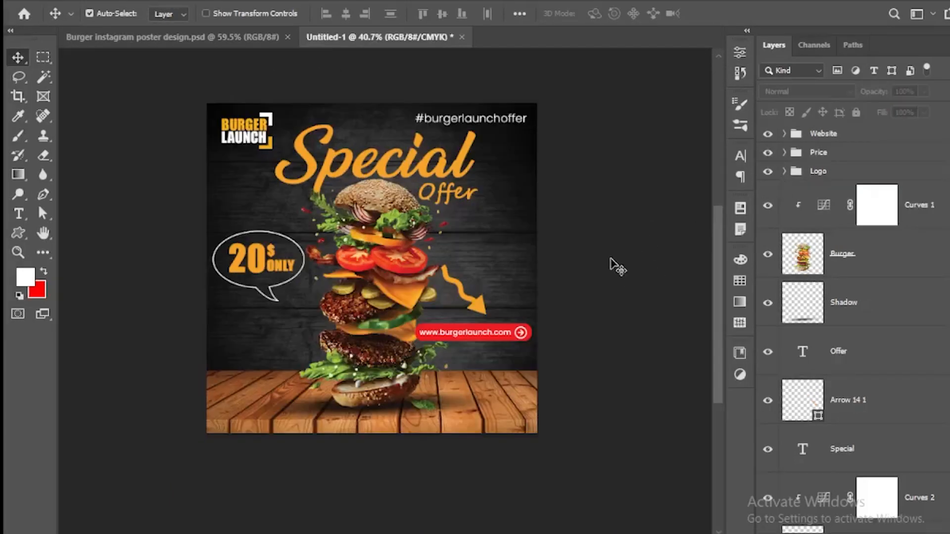
# - Add a Curves adjustment layer above the Website group and lower its midtones to darken the whole poster
pyautogui.click(901, 140)
pyautogui.click(886, 533)
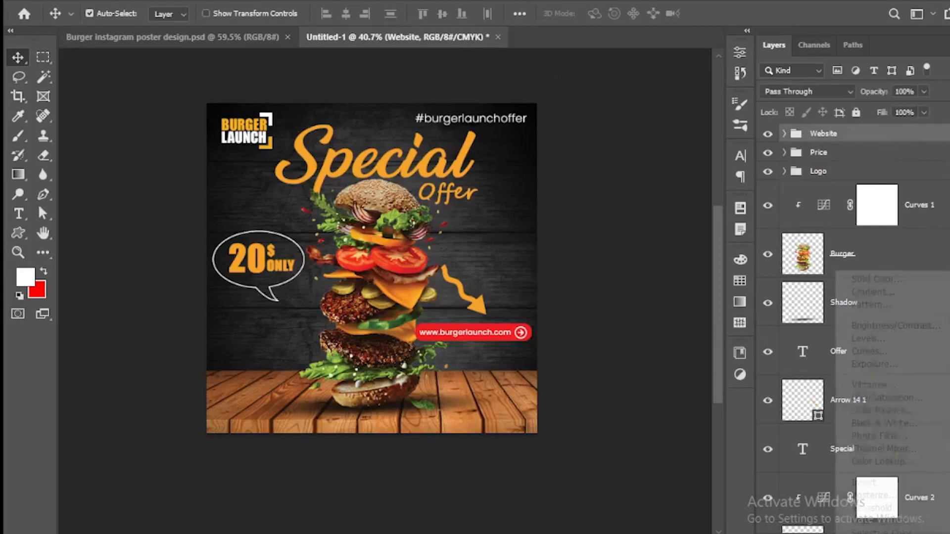
pyautogui.click(883, 353)
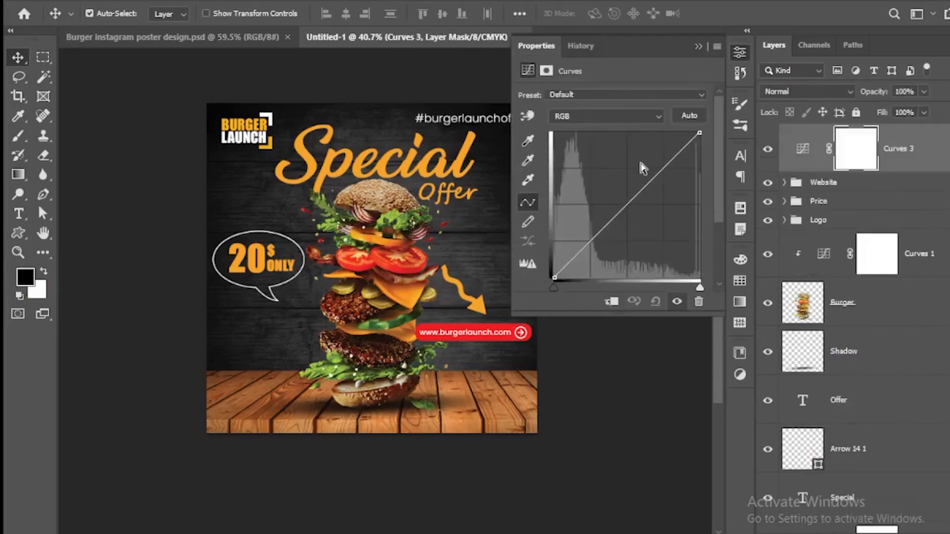
pyautogui.moveTo(625, 205); pyautogui.dragTo(635, 218)
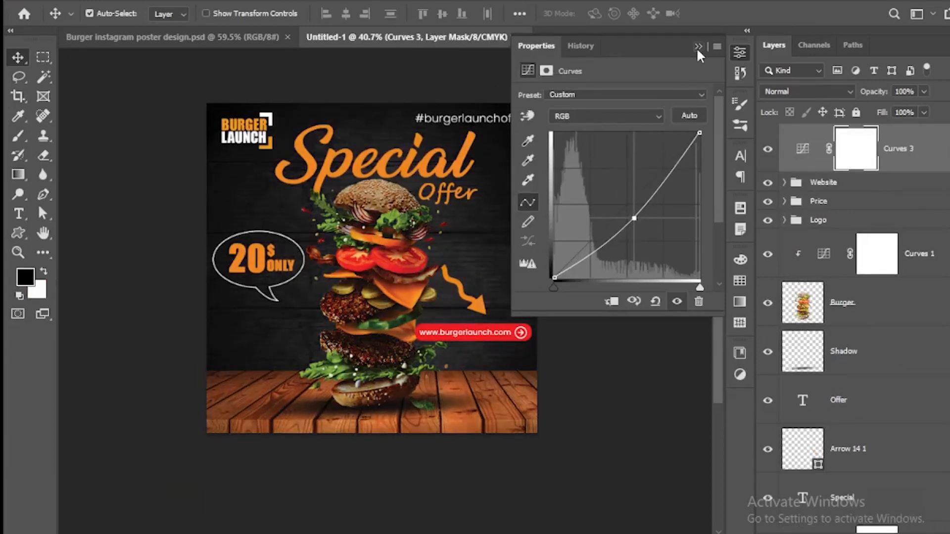
pyautogui.click(699, 47)
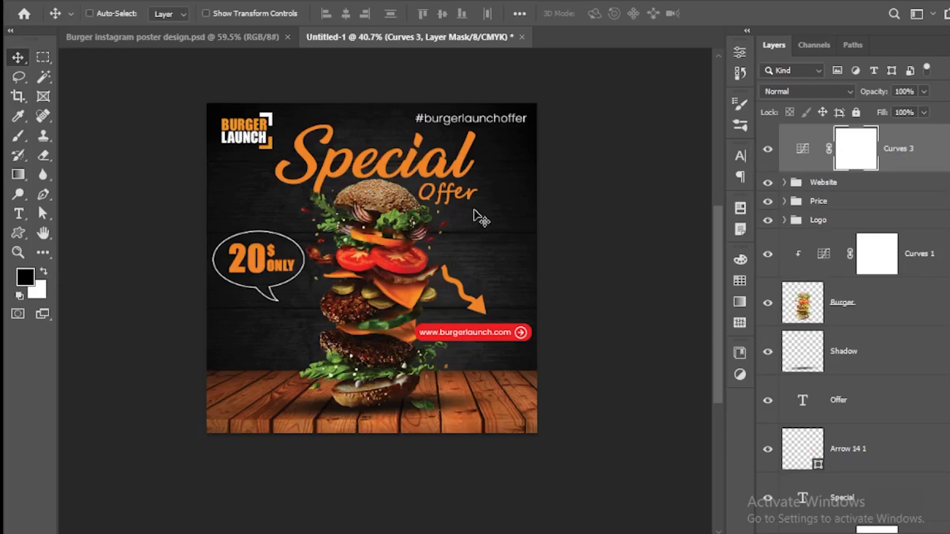
# - Invert the Curves 3 mask to black and brush white around the poster's edges with an 1100 px soft brush at 50% flow
pyautogui.hotkey('ctrl', 'i')
pyautogui.press('b')
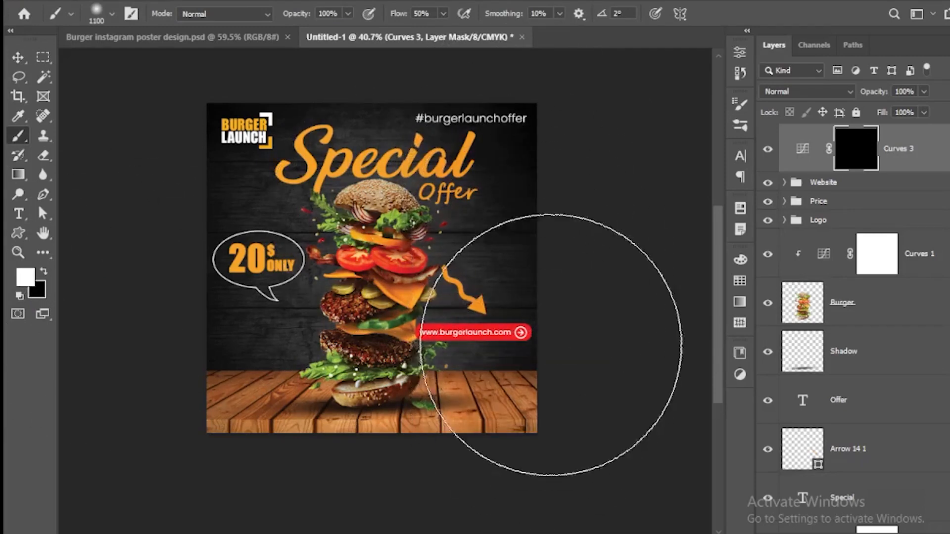
pyautogui.moveTo(509, 392)
pyautogui.mouseDown()
pyautogui.moveTo(201, 403)
pyautogui.moveTo(238, 69)
pyautogui.moveTo(429, 92)
pyautogui.moveTo(521, 283)
pyautogui.mouseUp()
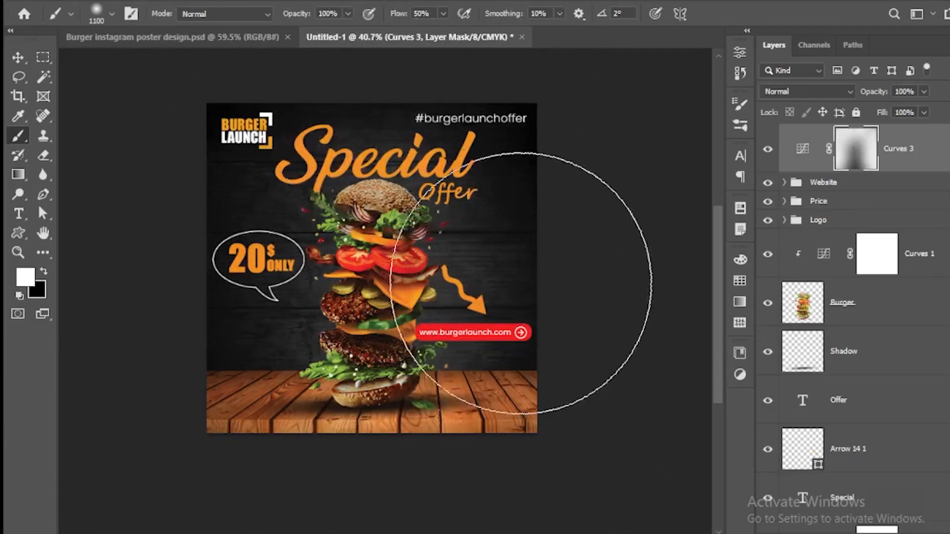
pyautogui.click(341, 460)
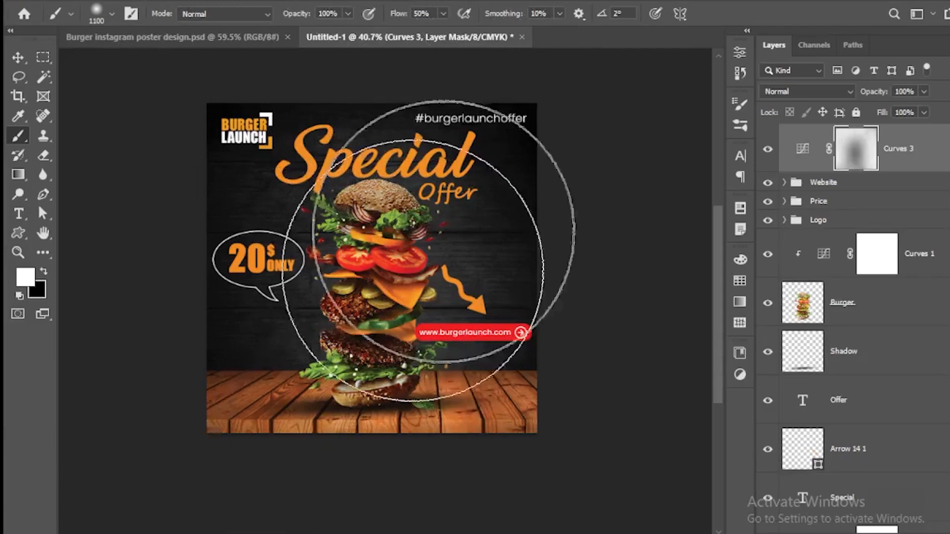
pyautogui.click(521, 168)
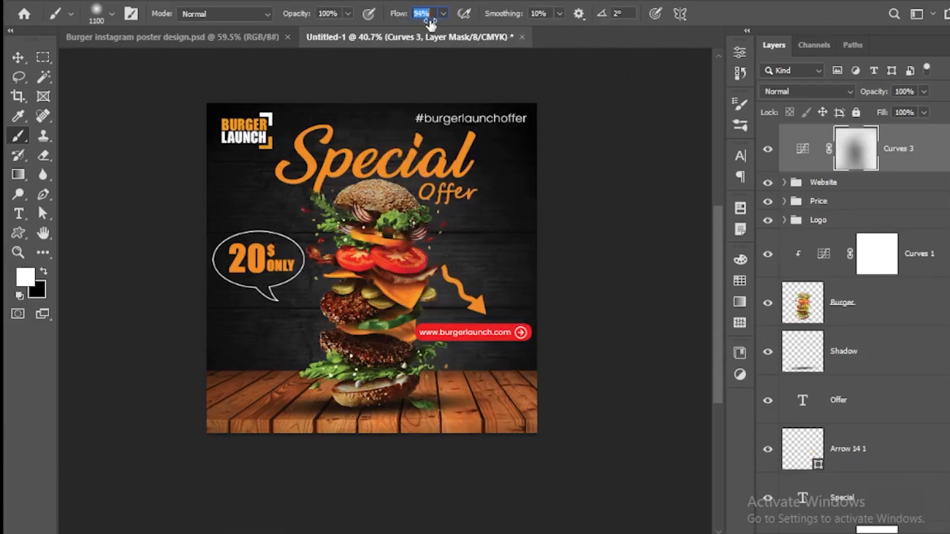
# - Raise the brush flow to 100% and paint more white on the Curves 3 mask along the poster's sides and corners
pyautogui.click(547, 160)
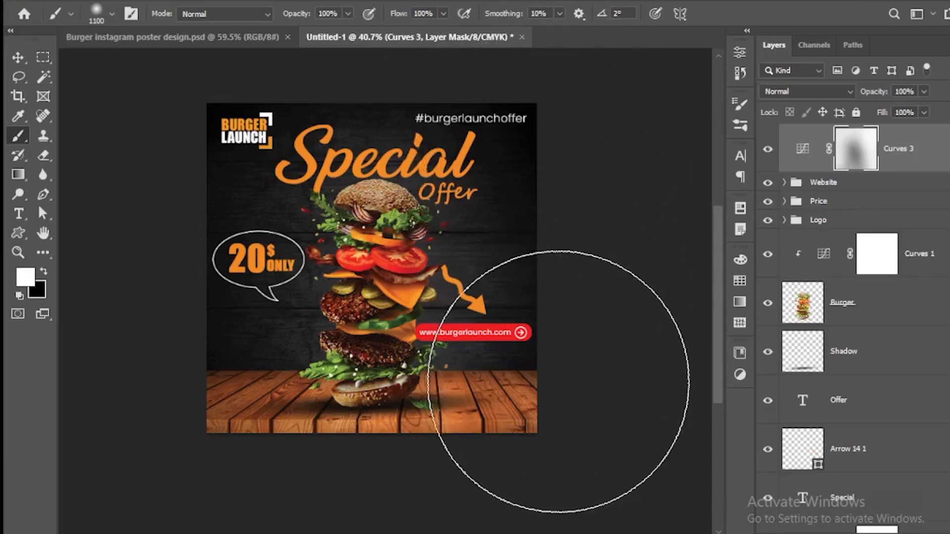
pyautogui.click(559, 382)
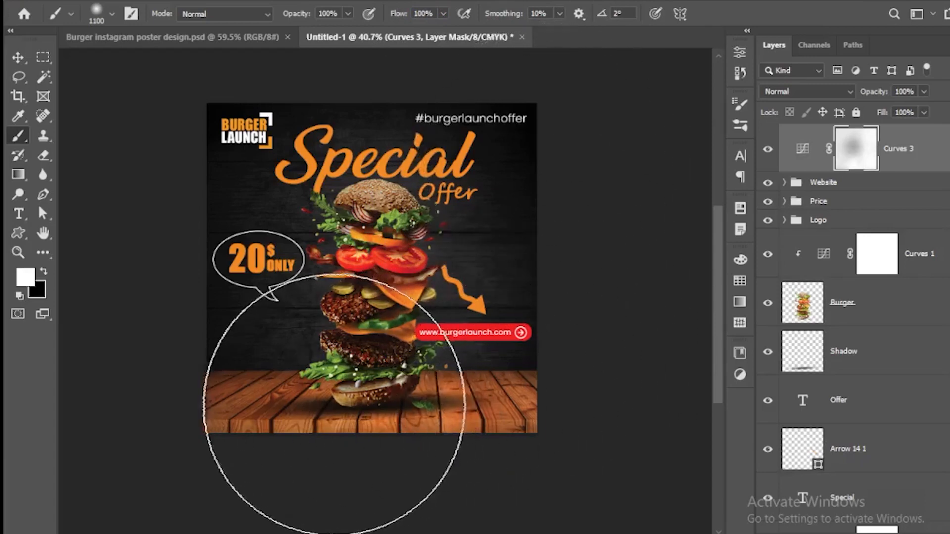
pyautogui.click(221, 381)
pyautogui.click(243, 215)
pyautogui.click(341, 150)
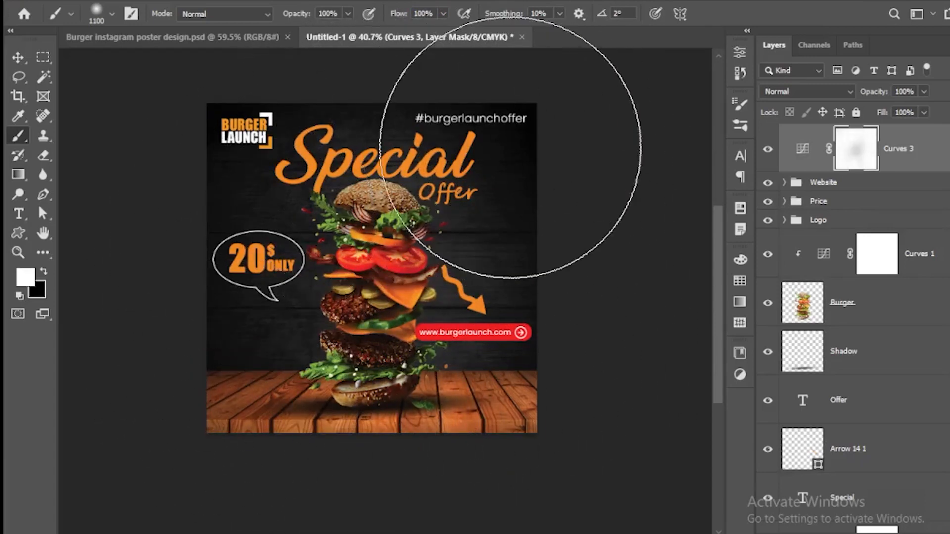
# - Paint black on the centre of the Curves 3 mask to keep the burger free of the darkening
pyautogui.press('x')
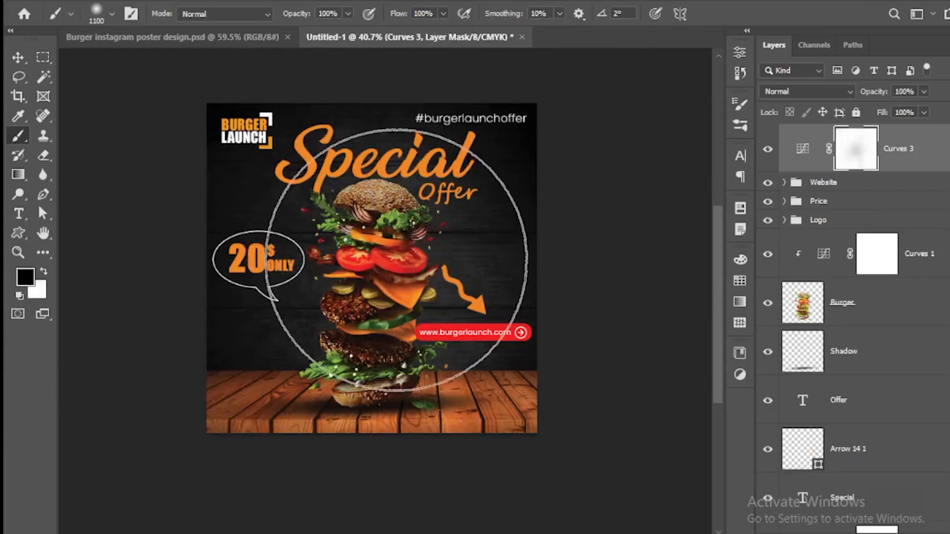
pyautogui.click(378, 266)
pyautogui.click(368, 272)
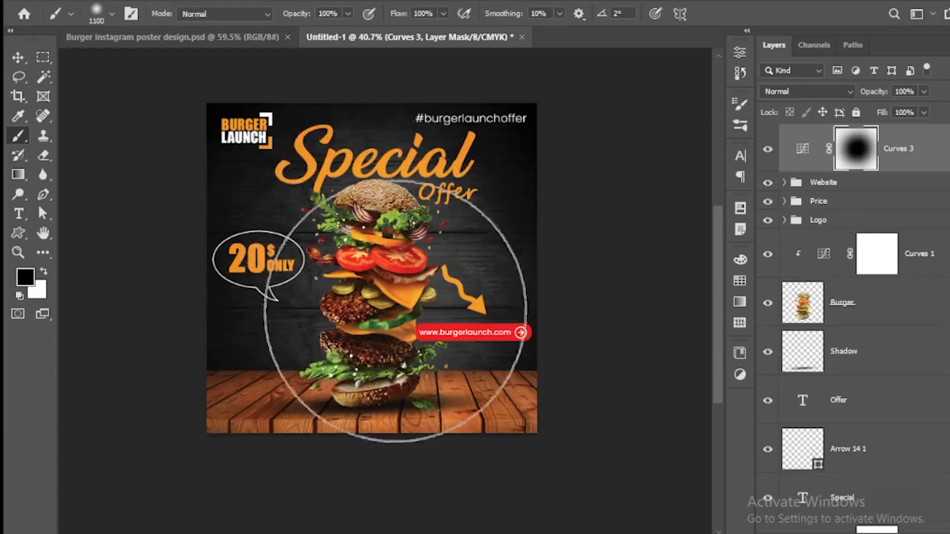
# - Paint white on the Curves 3 mask over the lower corners, sides and top of the poster to strengthen the dark vignette
pyautogui.press('x')
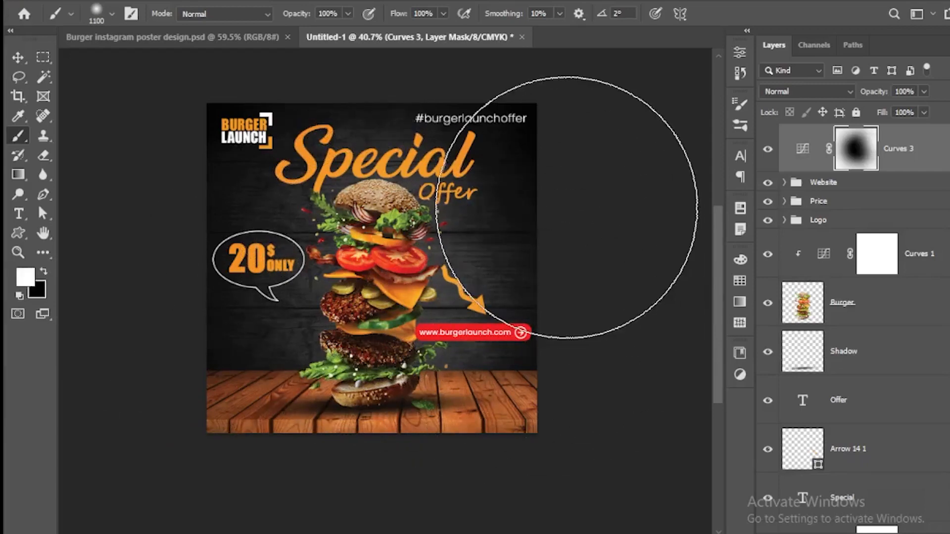
pyautogui.click(575, 380)
pyautogui.click(149, 402)
pyautogui.click(193, 193)
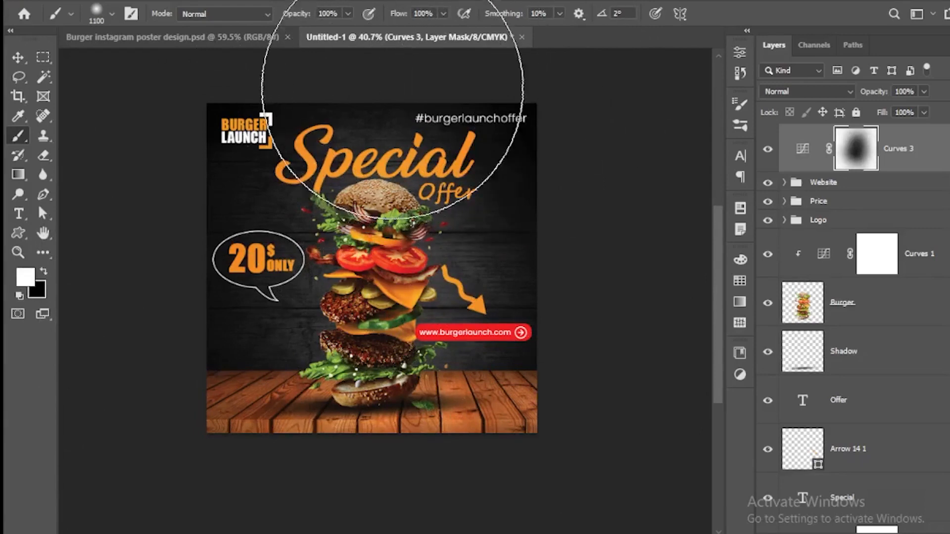
pyautogui.moveTo(479, 184); pyautogui.dragTo(479, 244)
pyautogui.click(399, 117)
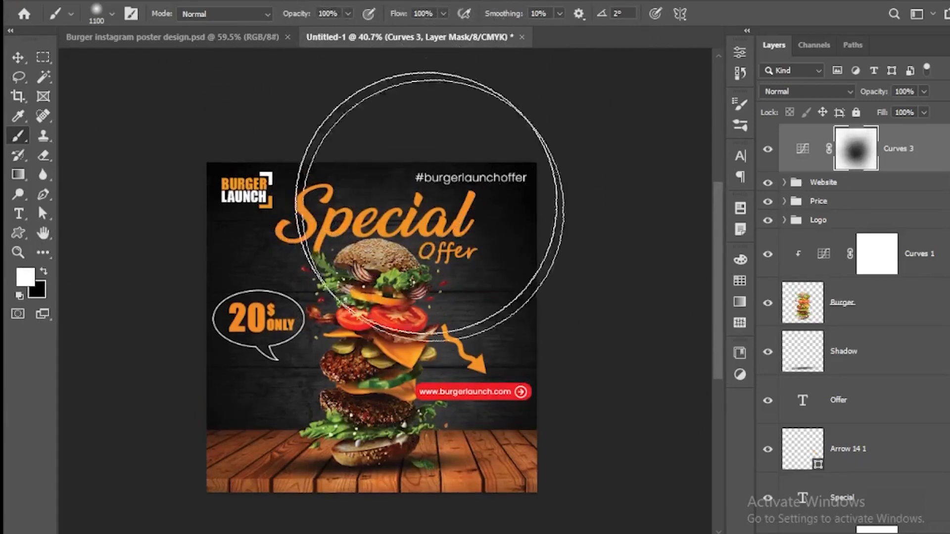
pyautogui.moveTo(512, 273)
pyautogui.mouseDown()
pyautogui.moveTo(530, 165)
pyautogui.moveTo(515, 169)
pyautogui.mouseUp()
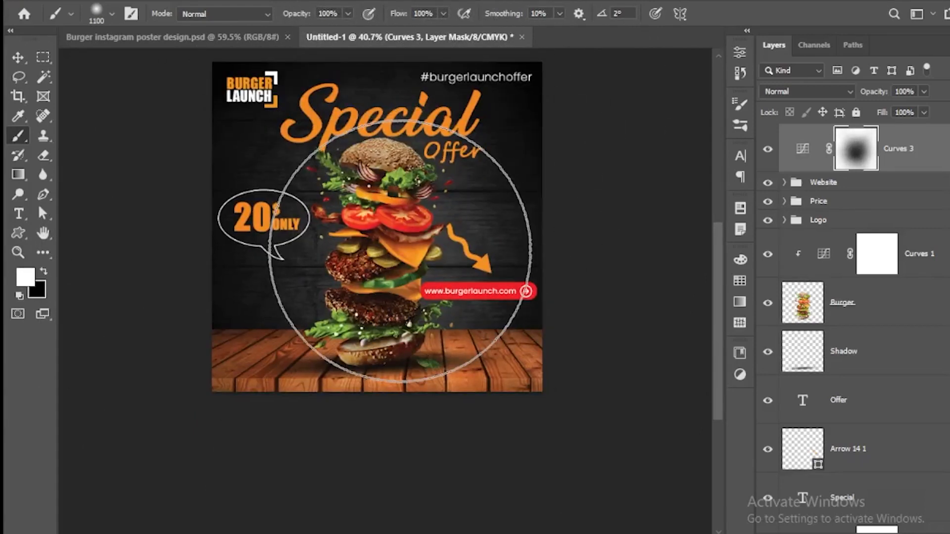
# - Paint black over the burger on the Curves 3 mask once more and compare the poster with and without the vignette
pyautogui.press('x')
pyautogui.click(388, 254)
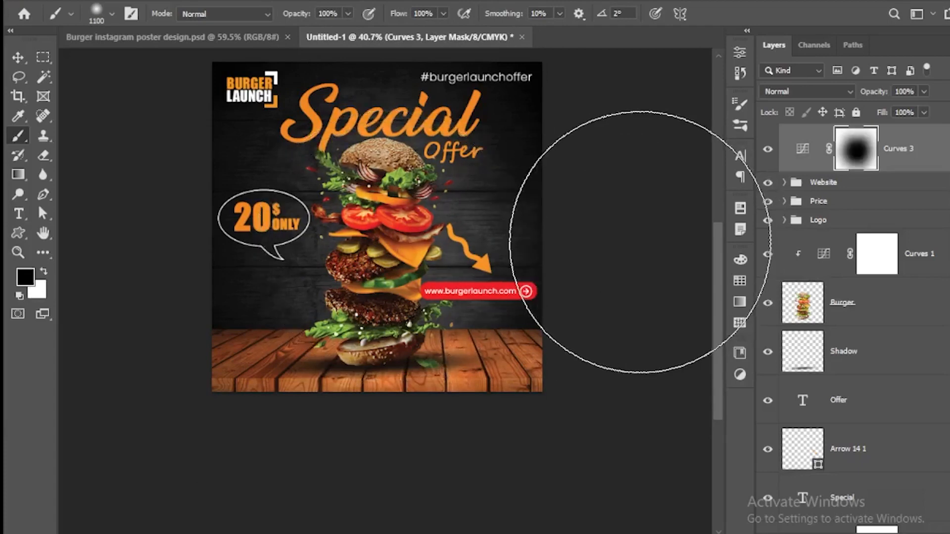
pyautogui.press('v')
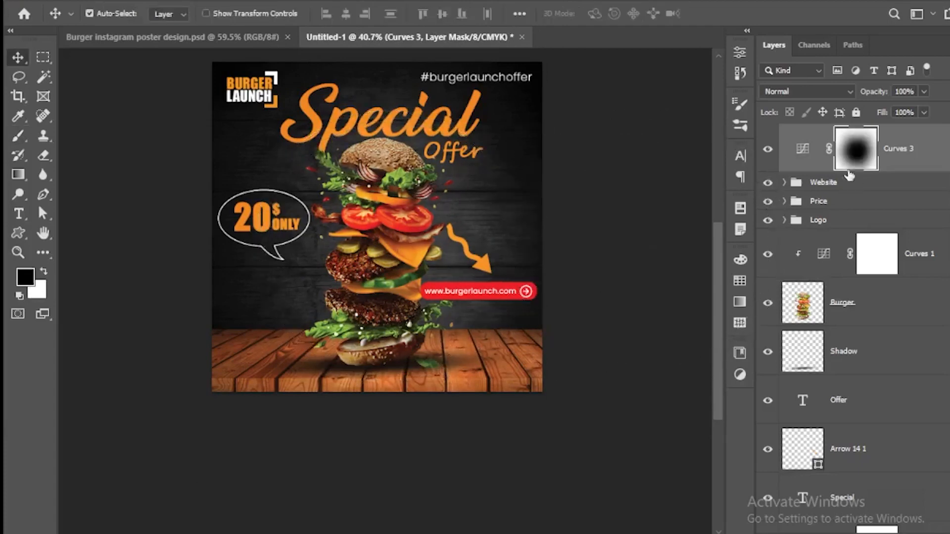
pyautogui.click(768, 149)
pyautogui.click(768, 149)
# - Add a Curves adjustment above Curves 3, lift its highlights and shadows slightly to brighten the poster, and compare it on and off
pyautogui.scroll(2, 579, 218)
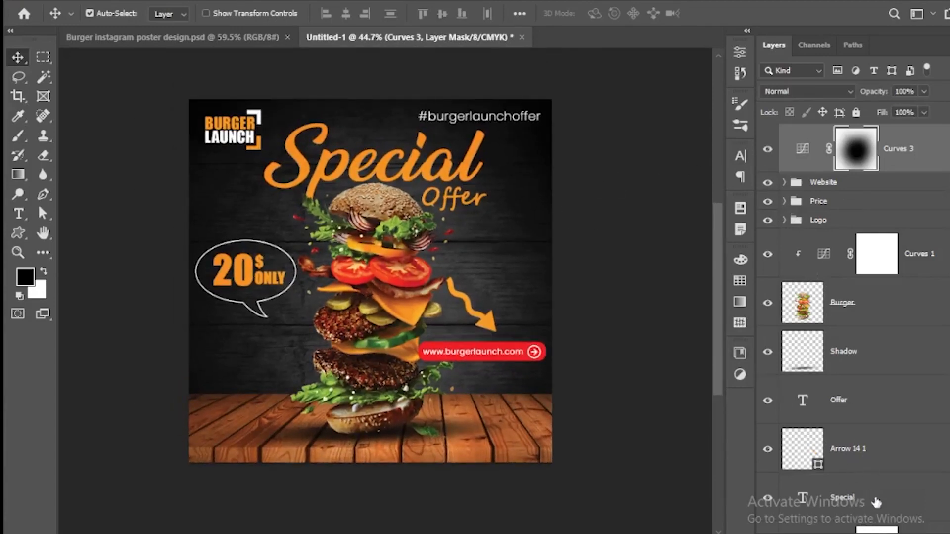
pyautogui.click(841, 530)
pyautogui.click(816, 340)
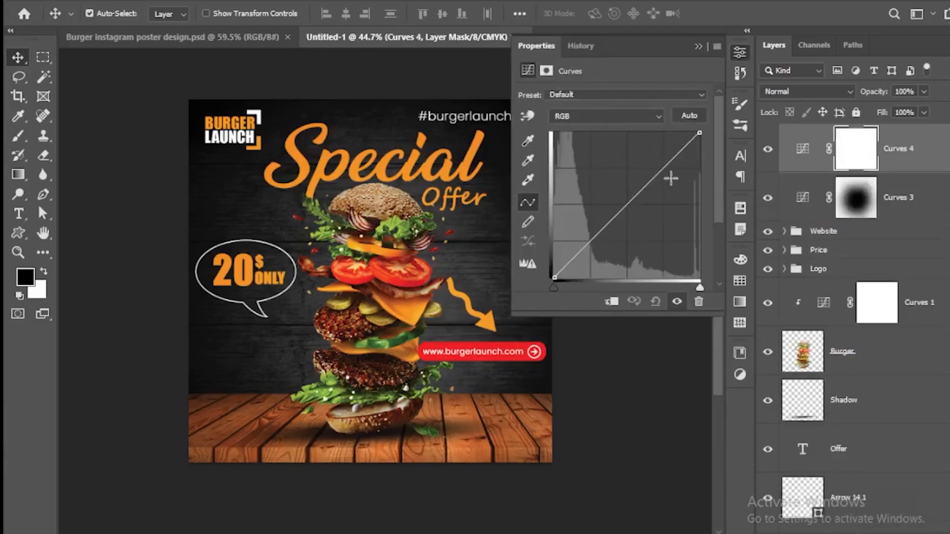
pyautogui.moveTo(666, 172); pyautogui.dragTo(656, 166)
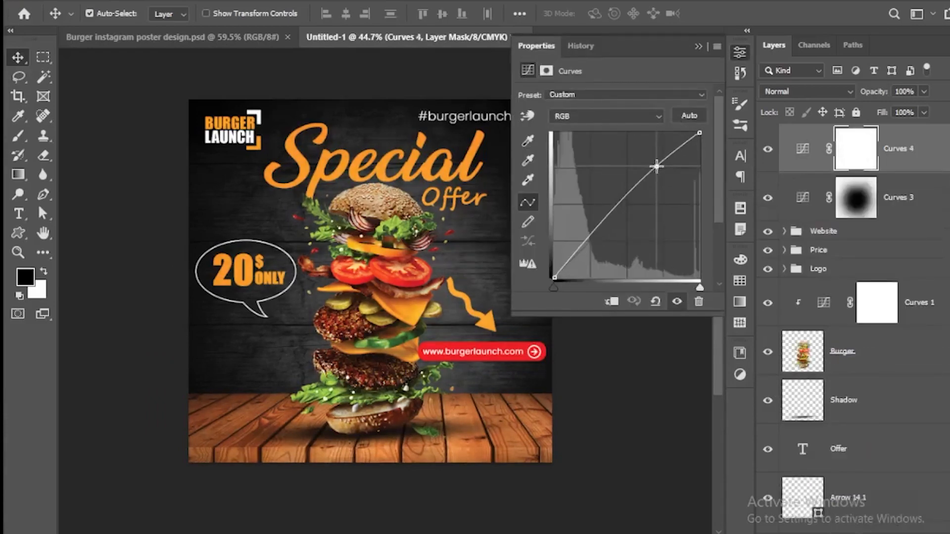
pyautogui.moveTo(582, 233); pyautogui.dragTo(592, 232)
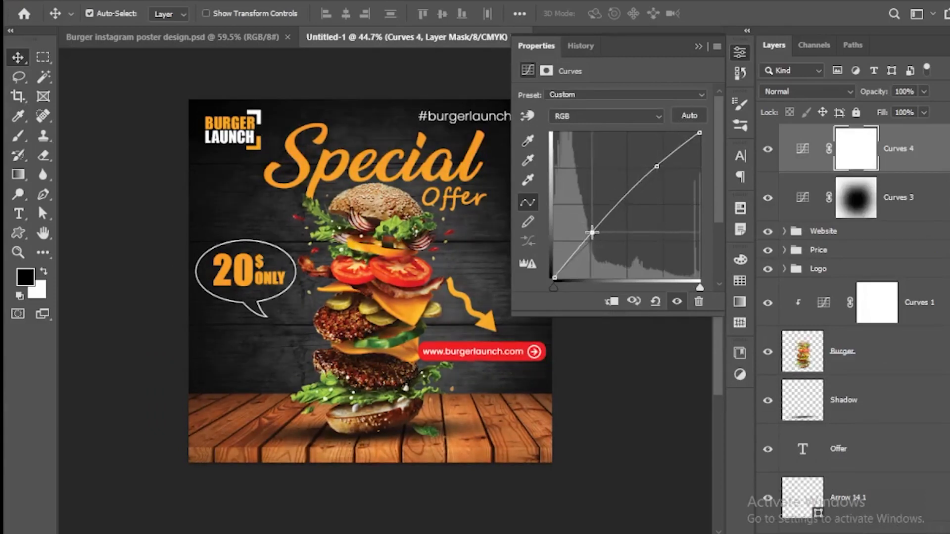
pyautogui.click(699, 47)
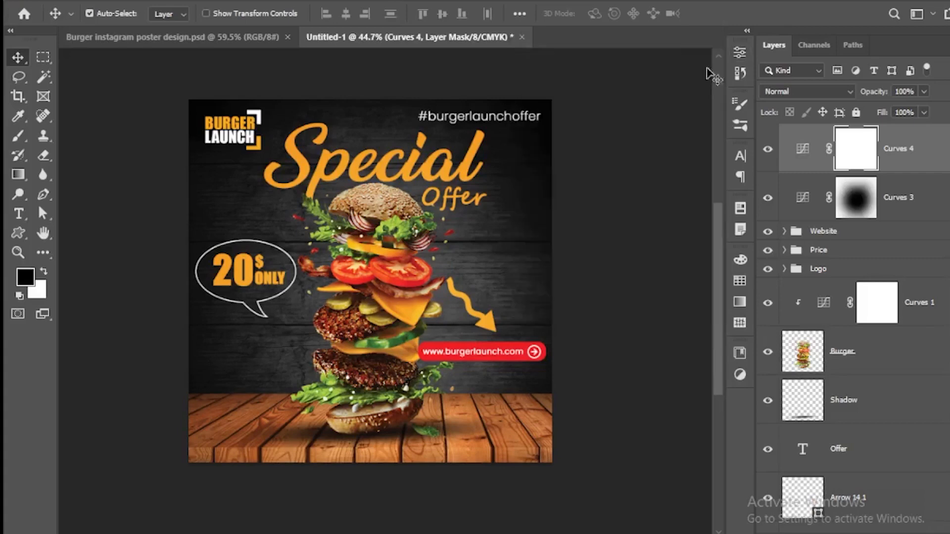
pyautogui.click(766, 154)
pyautogui.click(769, 154)
# - Add a Color Lookup adjustment with the 3Strip.look 3D LUT at 31% opacity and compare the poster with and without it
pyautogui.click(818, 513)
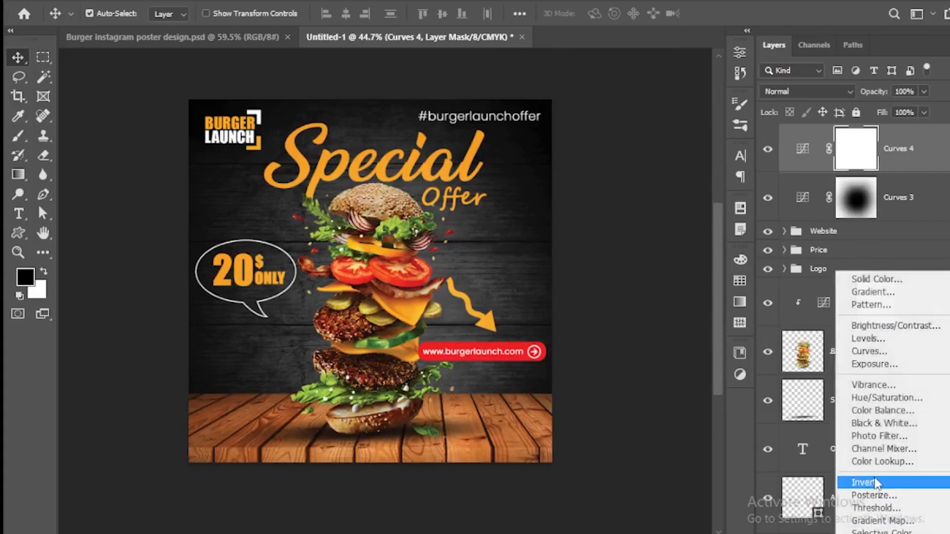
pyautogui.click(879, 461)
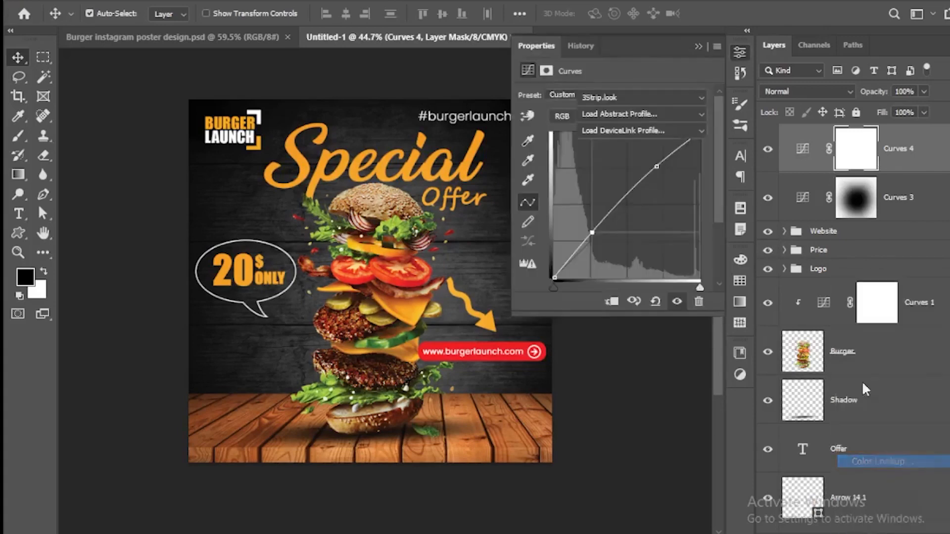
pyautogui.click(670, 98)
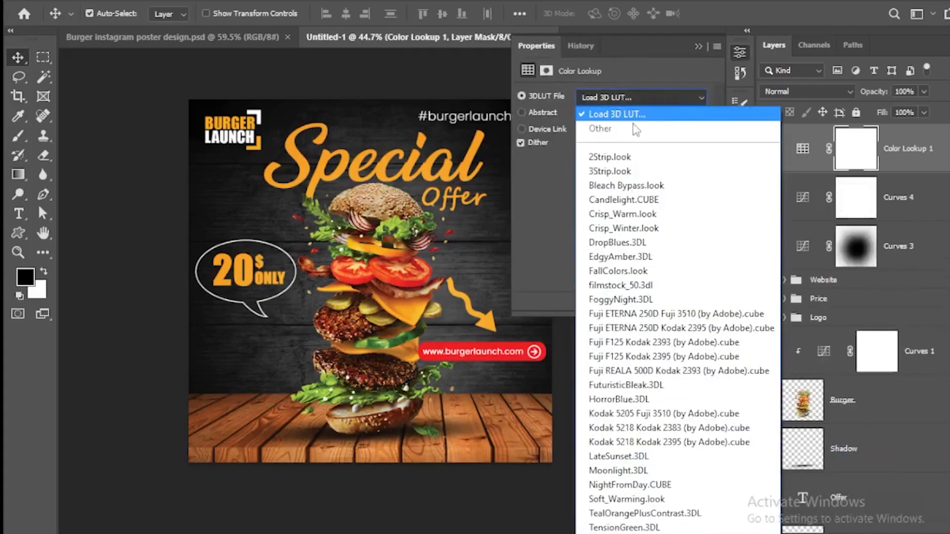
pyautogui.click(627, 173)
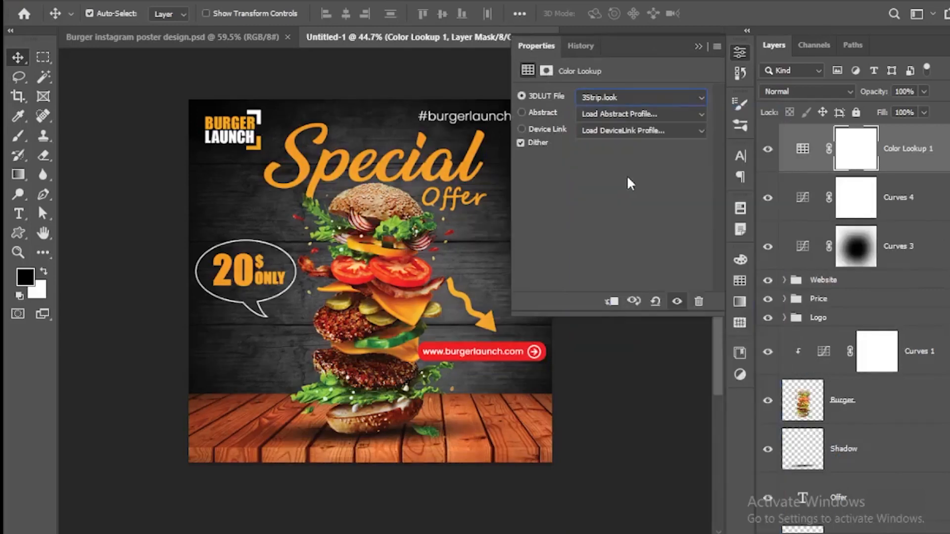
pyautogui.click(768, 149)
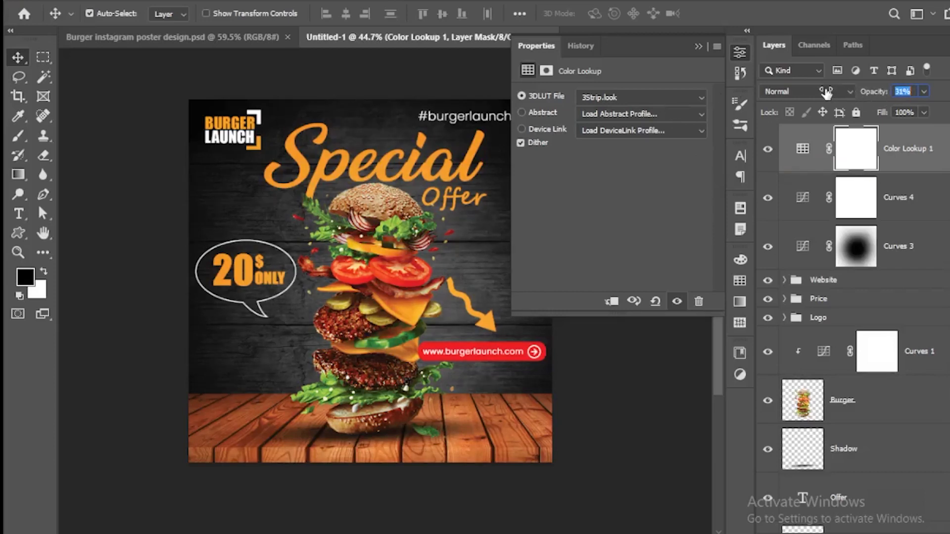
pyautogui.click(768, 149)
pyautogui.click(768, 150)
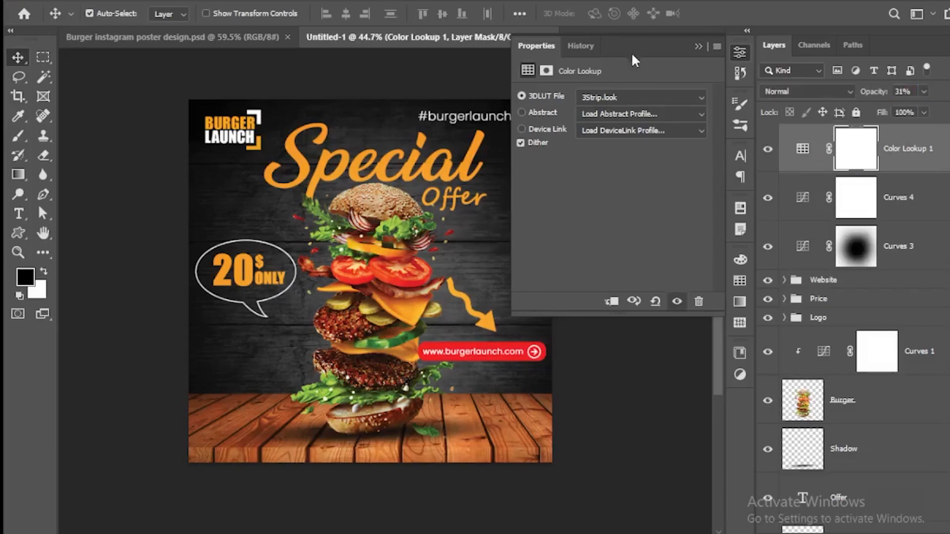
pyautogui.click(699, 47)
# - Deselect all layers and view the finished poster fitted to the screen in full-screen mode
pyautogui.click(645, 148)
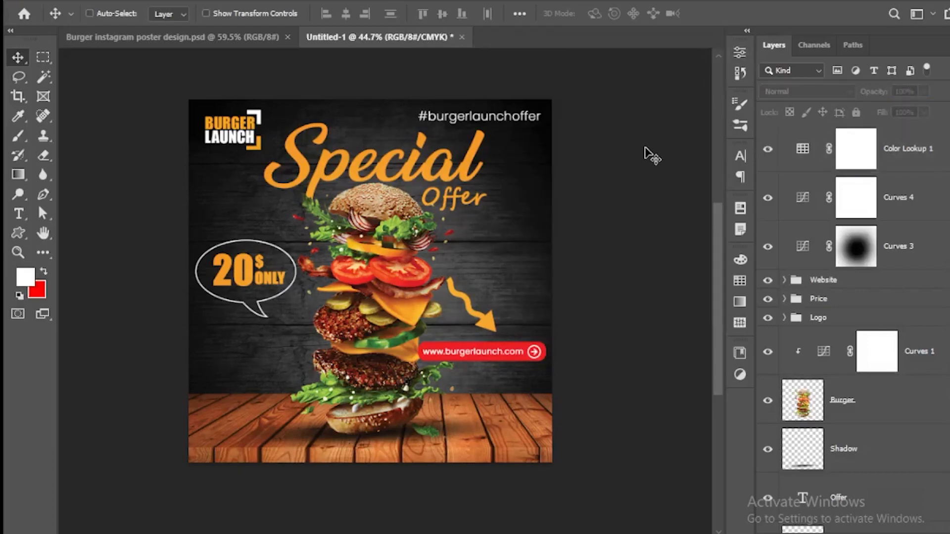
pyautogui.hotkey('ctrl', '0')
pyautogui.press('f')
pyautogui.press('f')
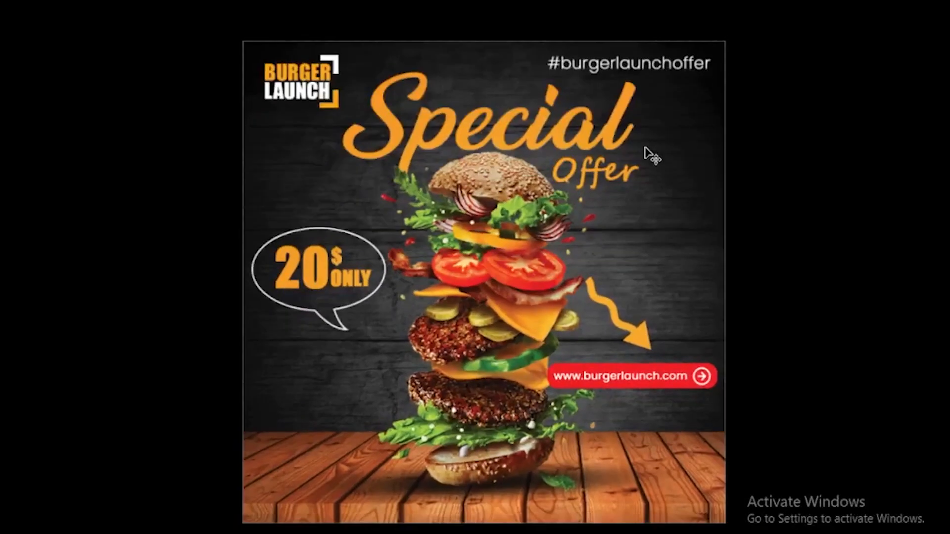